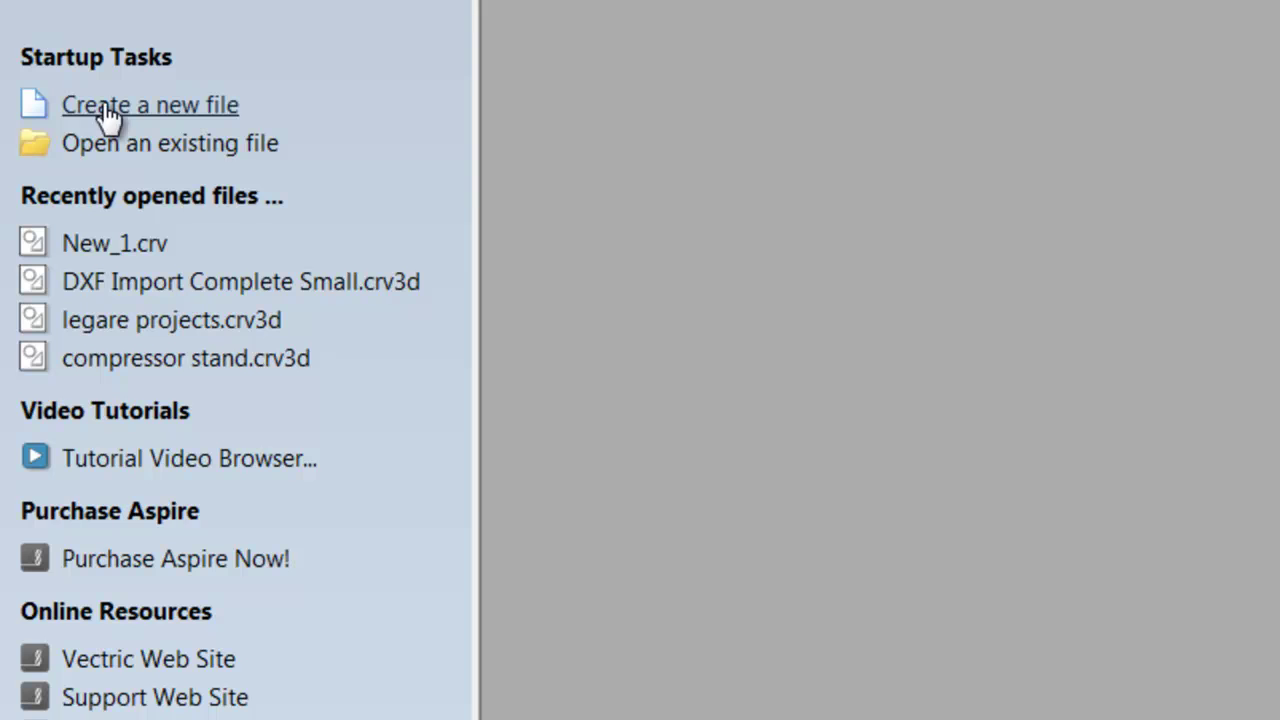
Set up a new millimetre job measuring 75 × 125 × 75 mm.
{"action": "left_click", "coordinate": [104, 107]}
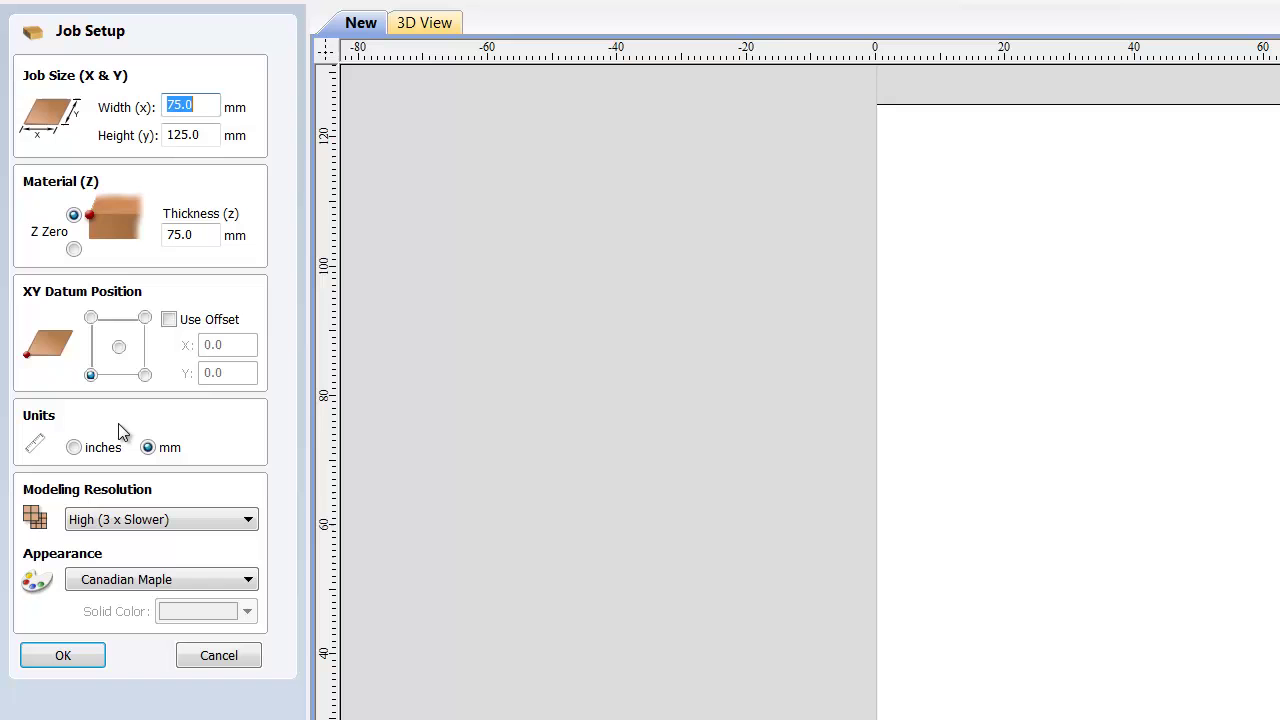
{"action": "left_click", "coordinate": [148, 448]}
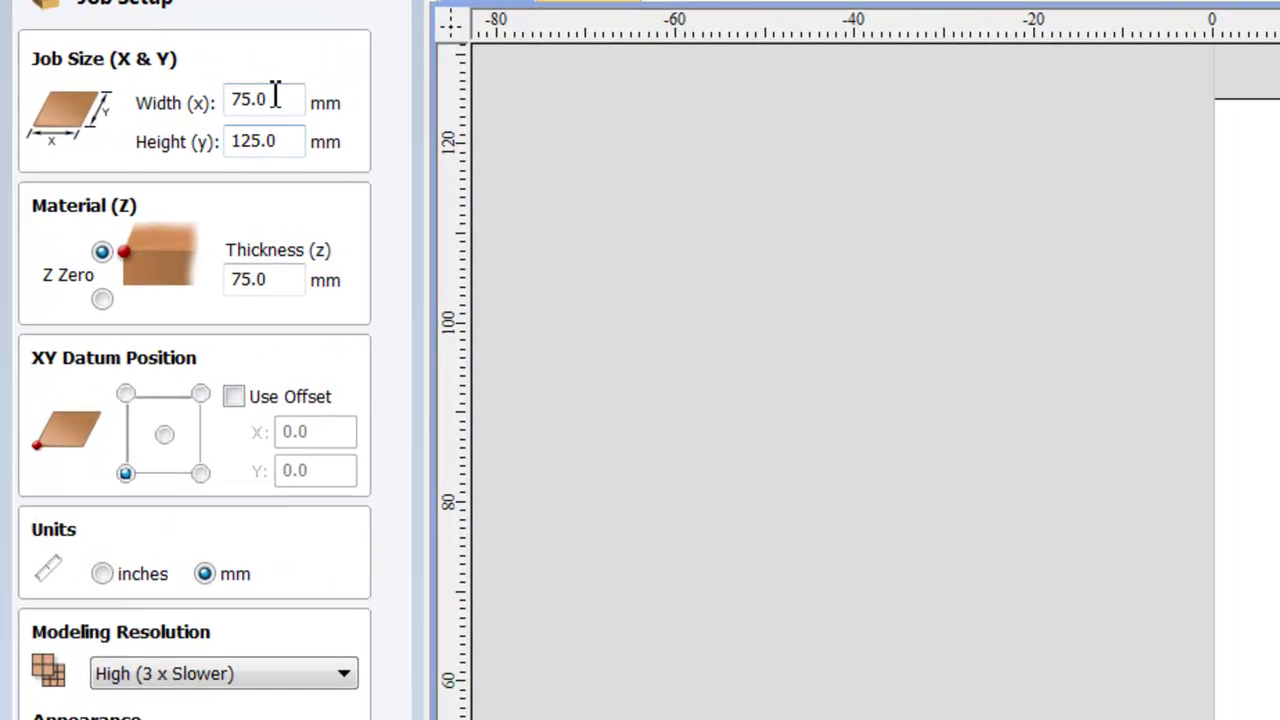
{"action": "double_click", "coordinate": [170, 105]}
{"action": "type", "text": "75"}
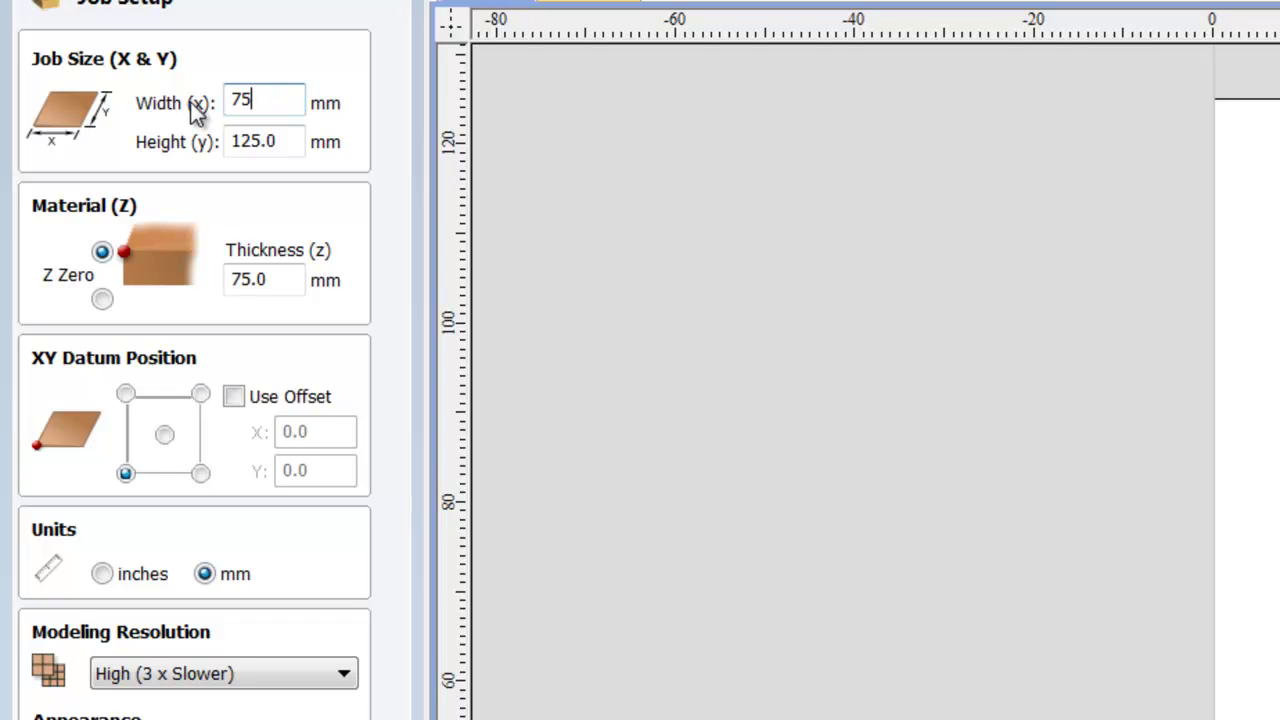
{"action": "mouse_move", "coordinate": [258, 141]}
{"action": "left_mouse_down"}
{"action": "mouse_move", "coordinate": [290, 141]}
{"action": "mouse_move", "coordinate": [210, 145]}
{"action": "left_mouse_up"}
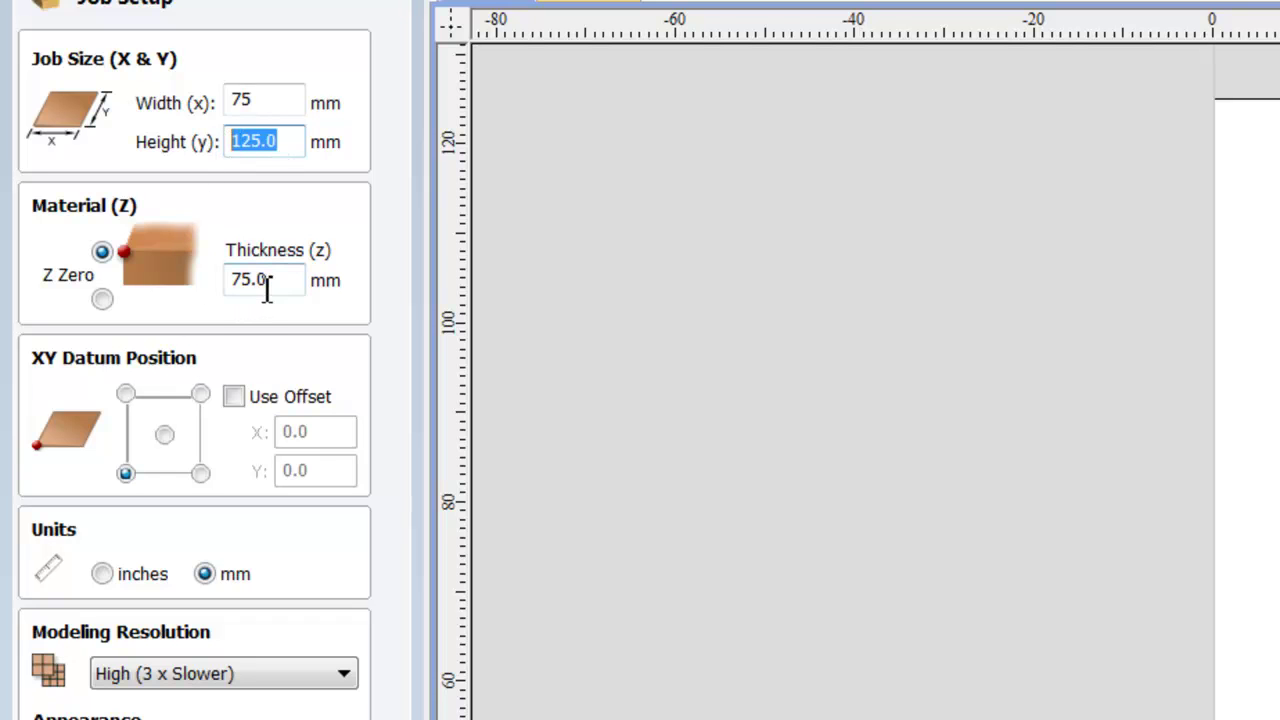
{"action": "left_click_drag", "start_coordinate": [270, 286], "coordinate": [207, 290]}
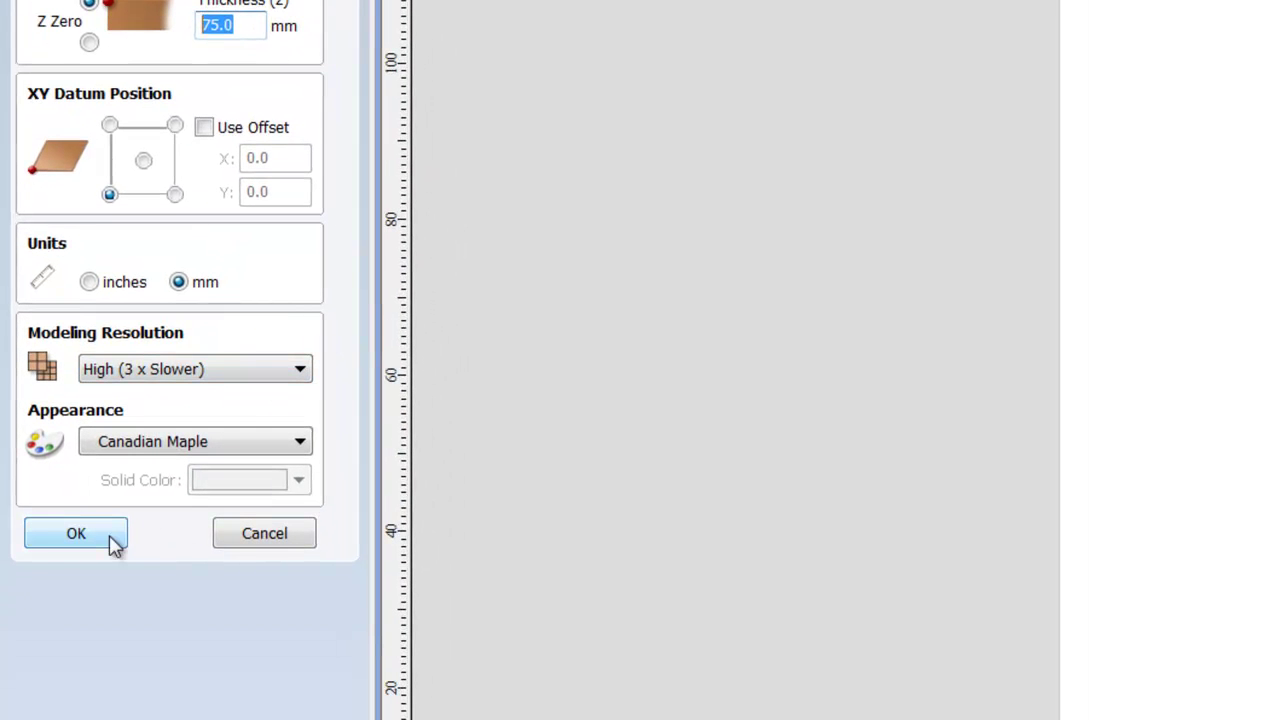
{"action": "left_click", "coordinate": [112, 543]}
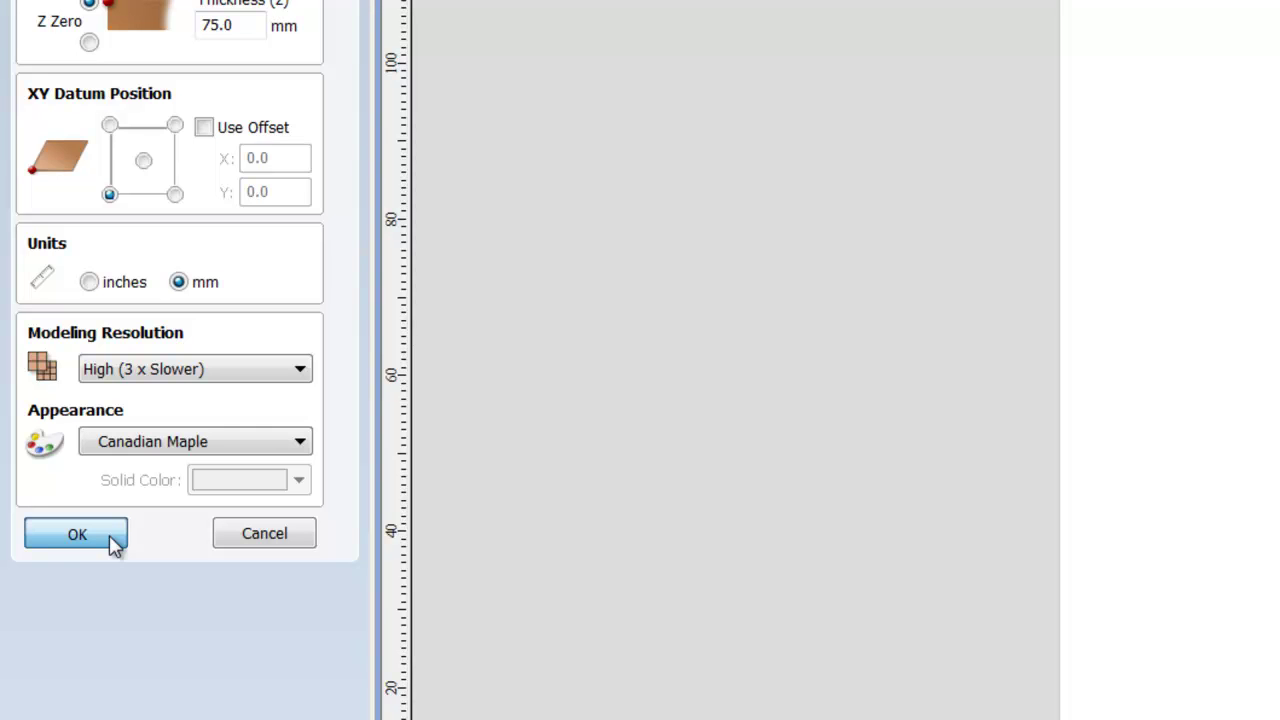
Close Job Setup and return to the empty job.
{"action": "left_click", "coordinate": [112, 543]}
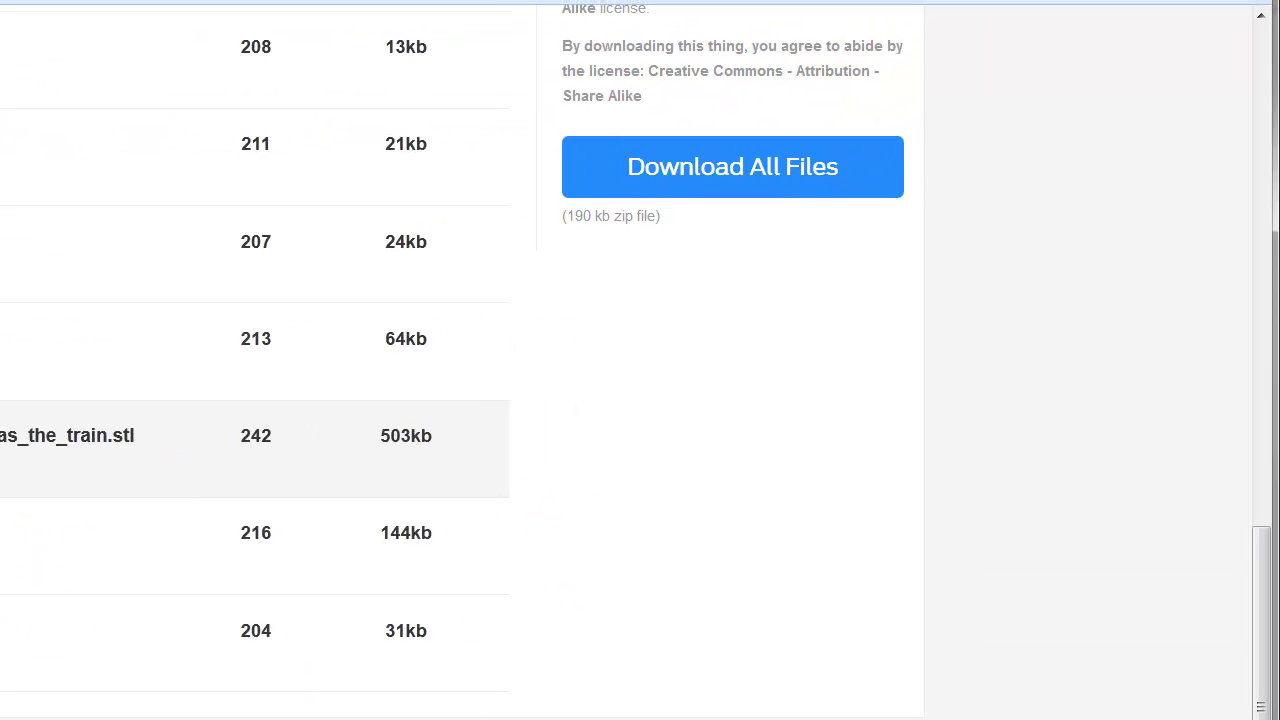
Save assembled_thomas_the_train.stl from the Thingiverse file list.
{"action": "left_click", "coordinate": [370, 480]}
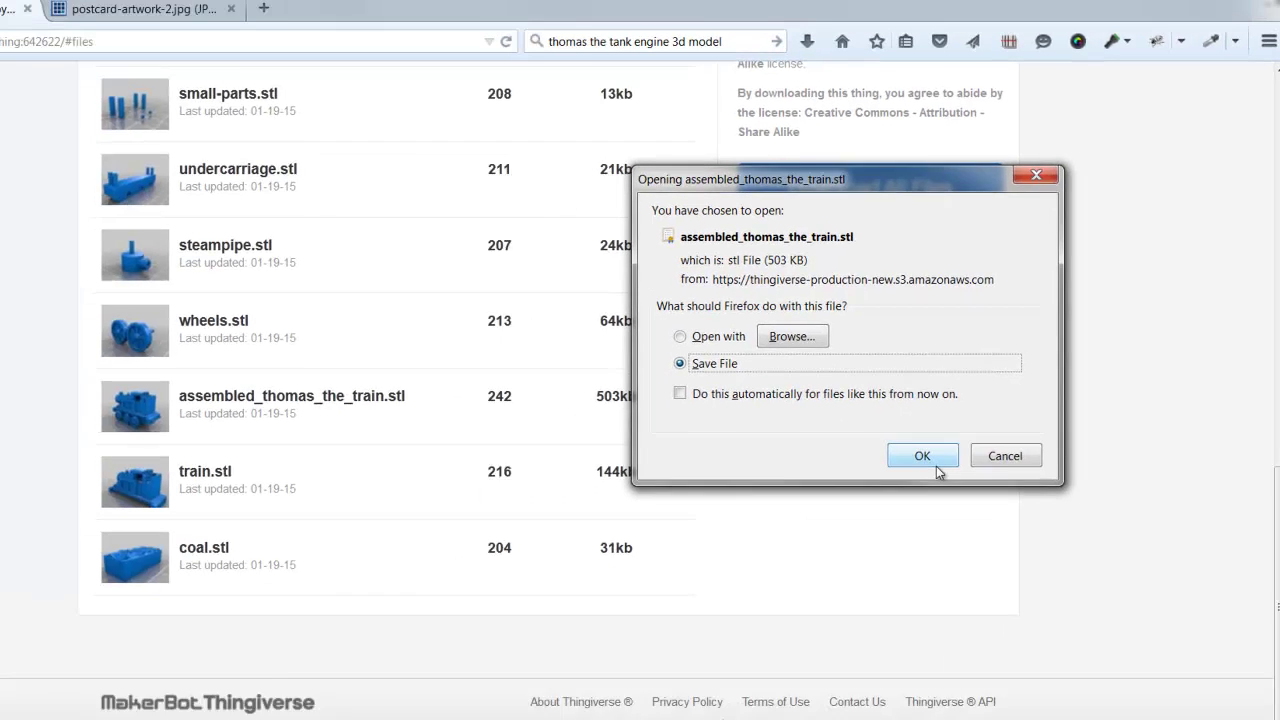
{"action": "left_click", "coordinate": [800, 513]}
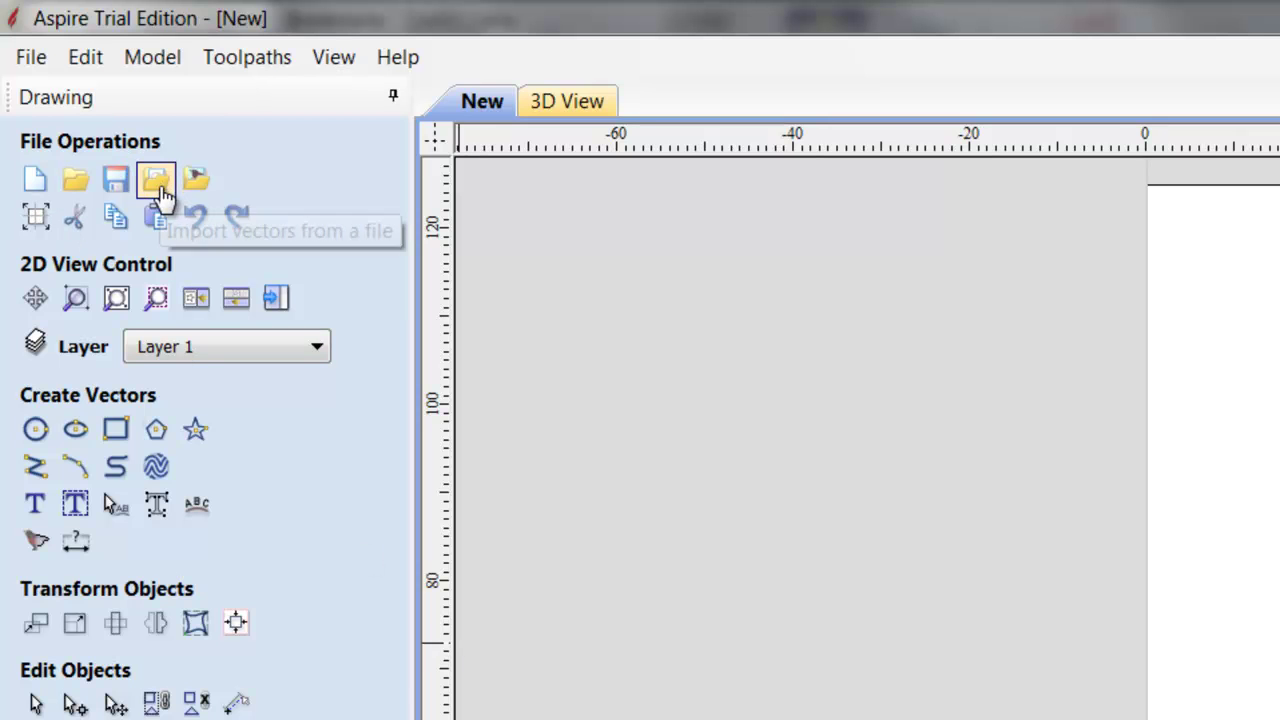
Import assembled_thomas_the_train.stl from Downloads as a 3D model component.
{"action": "left_click", "coordinate": [31, 56]}
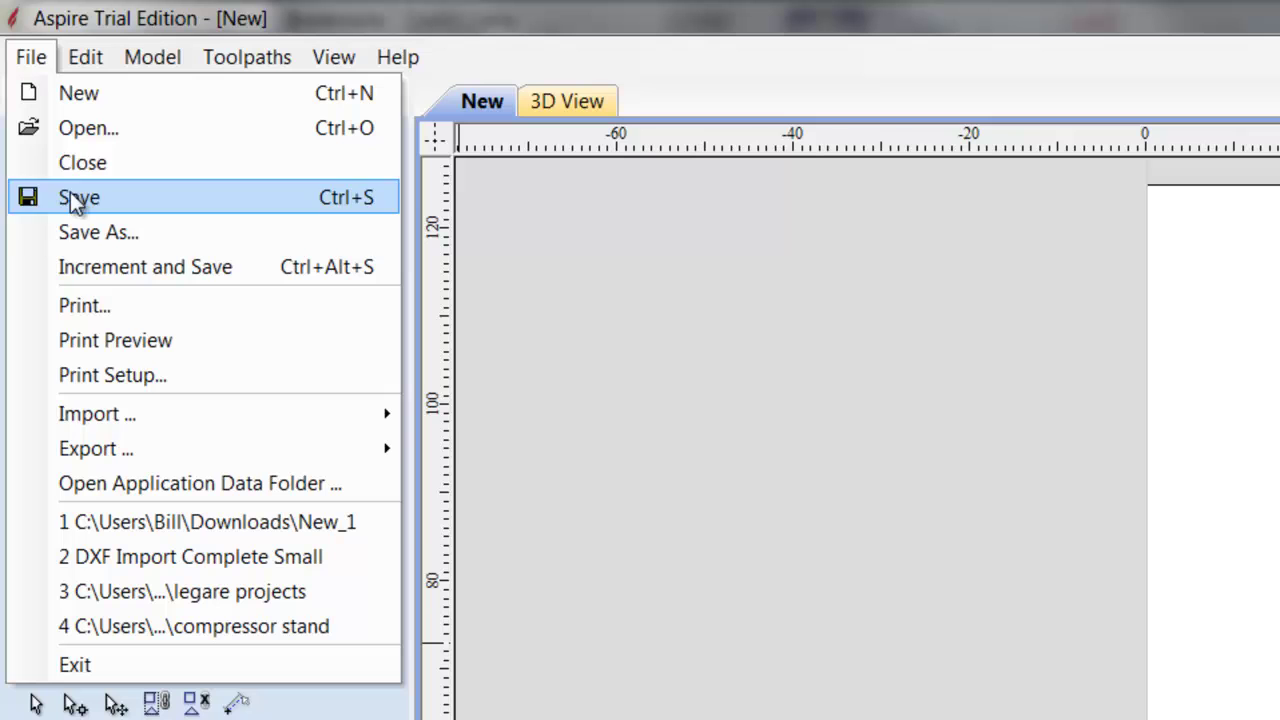
{"action": "mouse_move", "coordinate": [97, 414]}
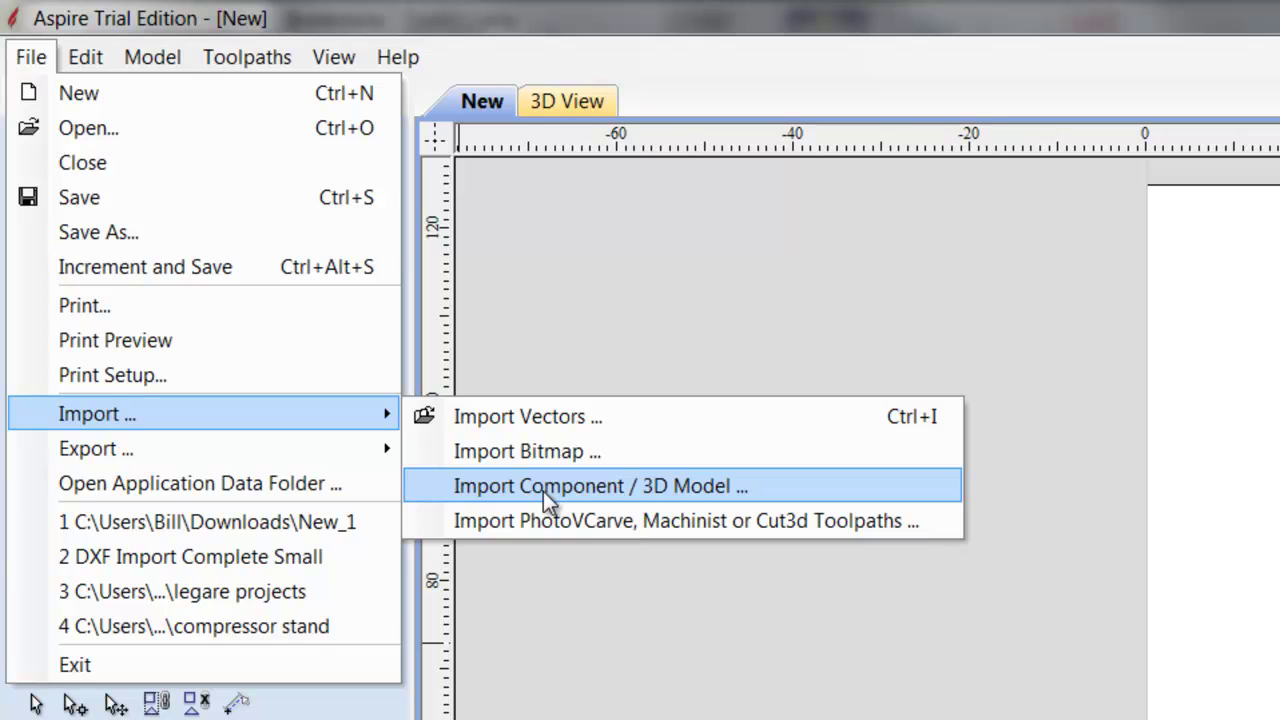
{"action": "left_click", "coordinate": [544, 490]}
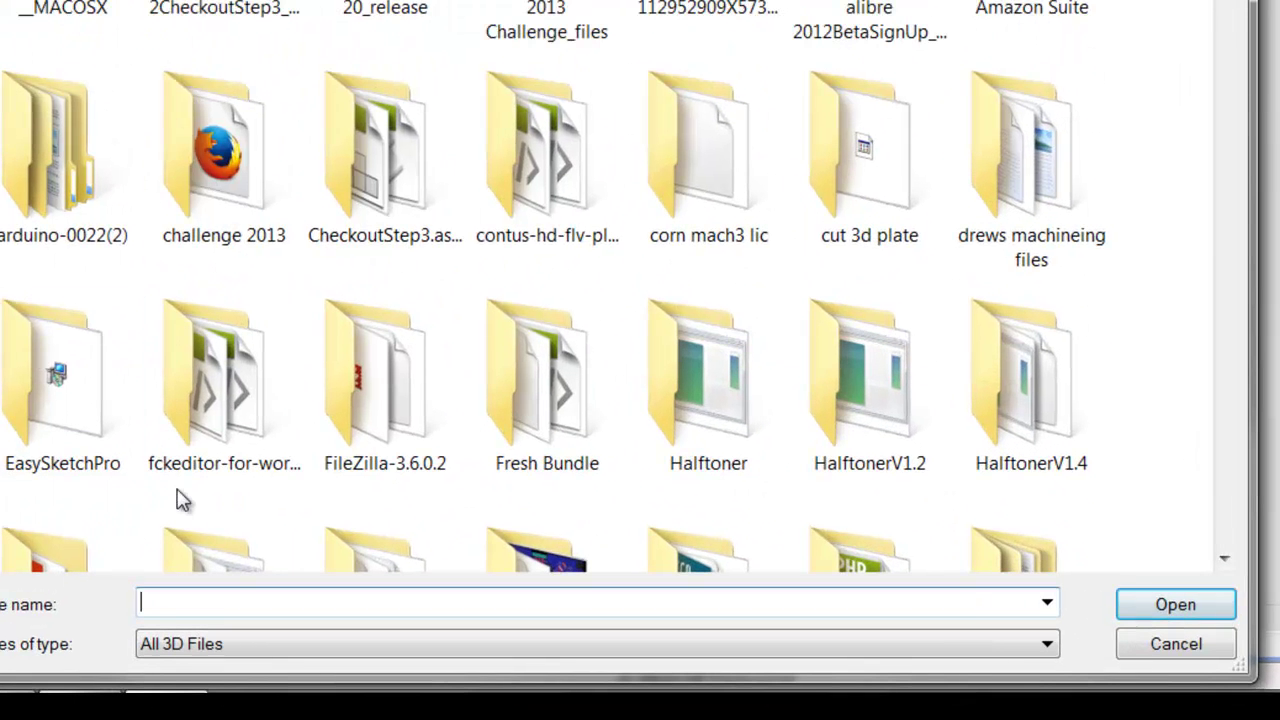
{"action": "type", "text": "ass"}
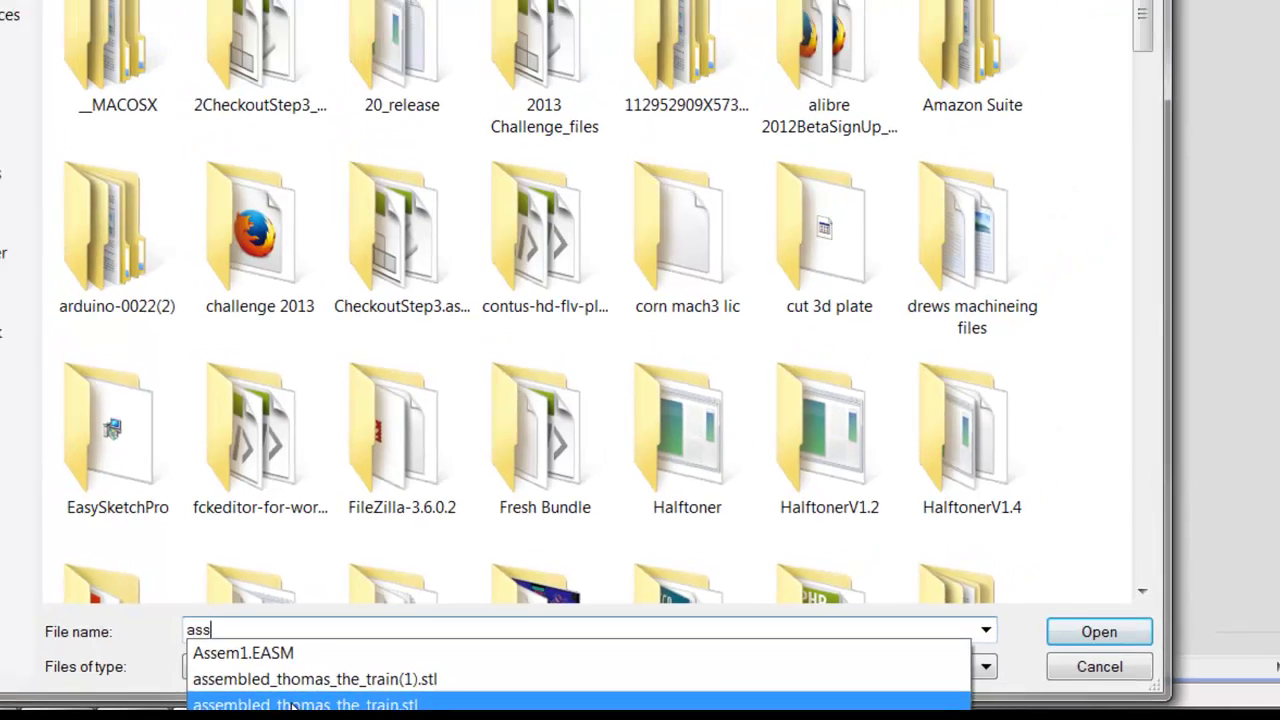
{"action": "left_click", "coordinate": [295, 704]}
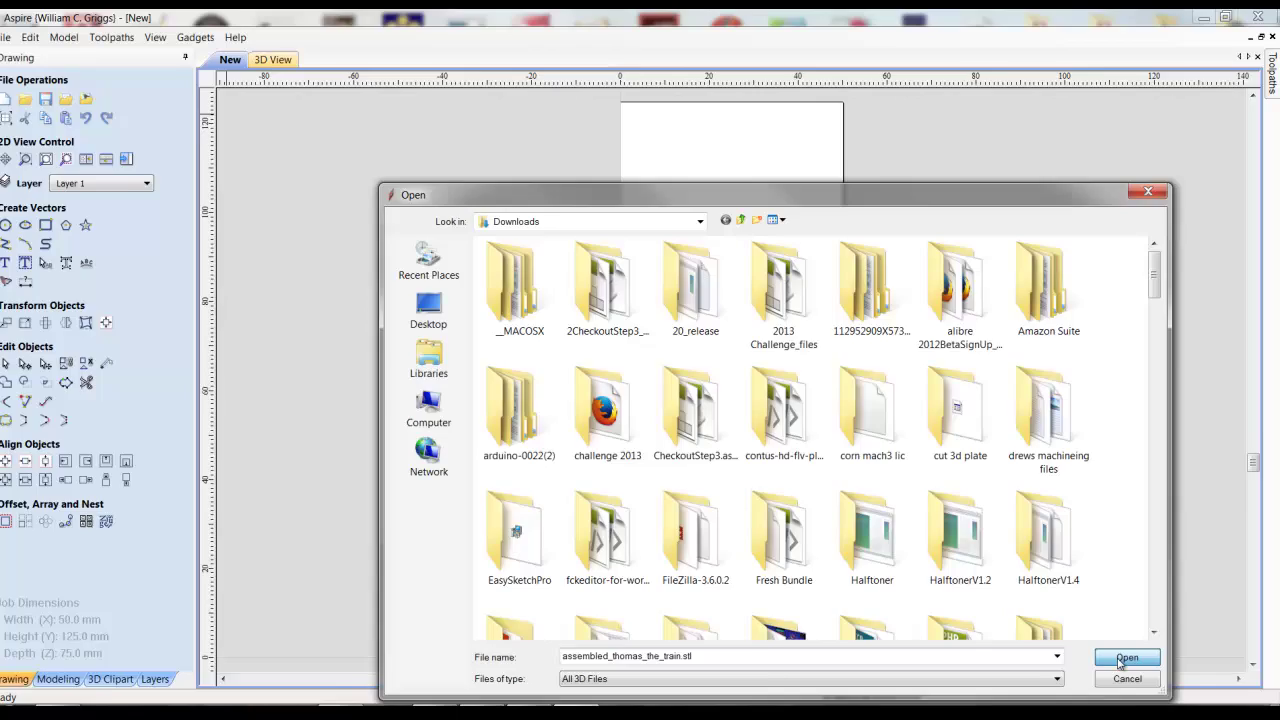
{"action": "left_click", "coordinate": [1040, 649]}
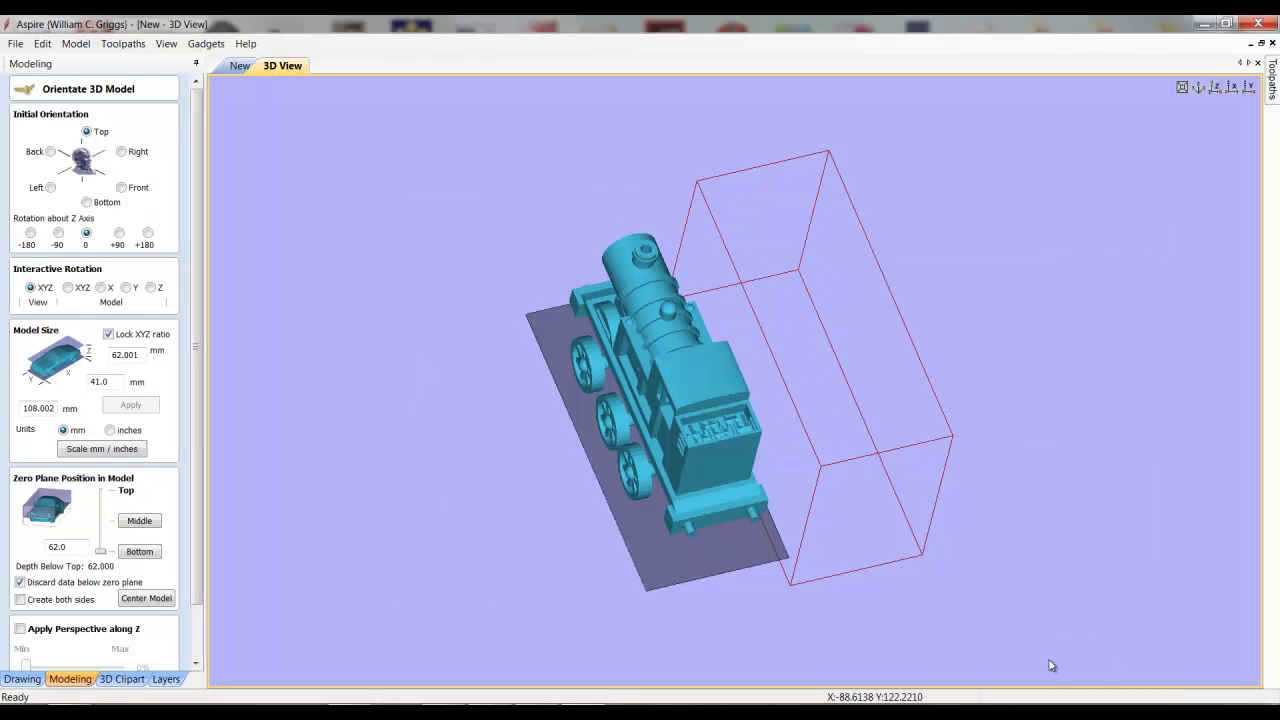
Orbit the 3D view to see the train from its side.
{"action": "mouse_move", "coordinate": [975, 655]}
{"action": "left_mouse_down"}
{"action": "mouse_move", "coordinate": [1043, 603]}
{"action": "mouse_move", "coordinate": [1168, 437]}
{"action": "mouse_move", "coordinate": [1109, 451]}
{"action": "left_mouse_up"}
{"action": "mouse_move", "coordinate": [797, 489]}
{"action": "left_mouse_down"}
{"action": "mouse_move", "coordinate": [980, 437]}
{"action": "mouse_move", "coordinate": [977, 303]}
{"action": "mouse_move", "coordinate": [1006, 360]}
{"action": "mouse_move", "coordinate": [1123, 440]}
{"action": "mouse_move", "coordinate": [1209, 405]}
{"action": "mouse_move", "coordinate": [1223, 437]}
{"action": "left_mouse_up"}
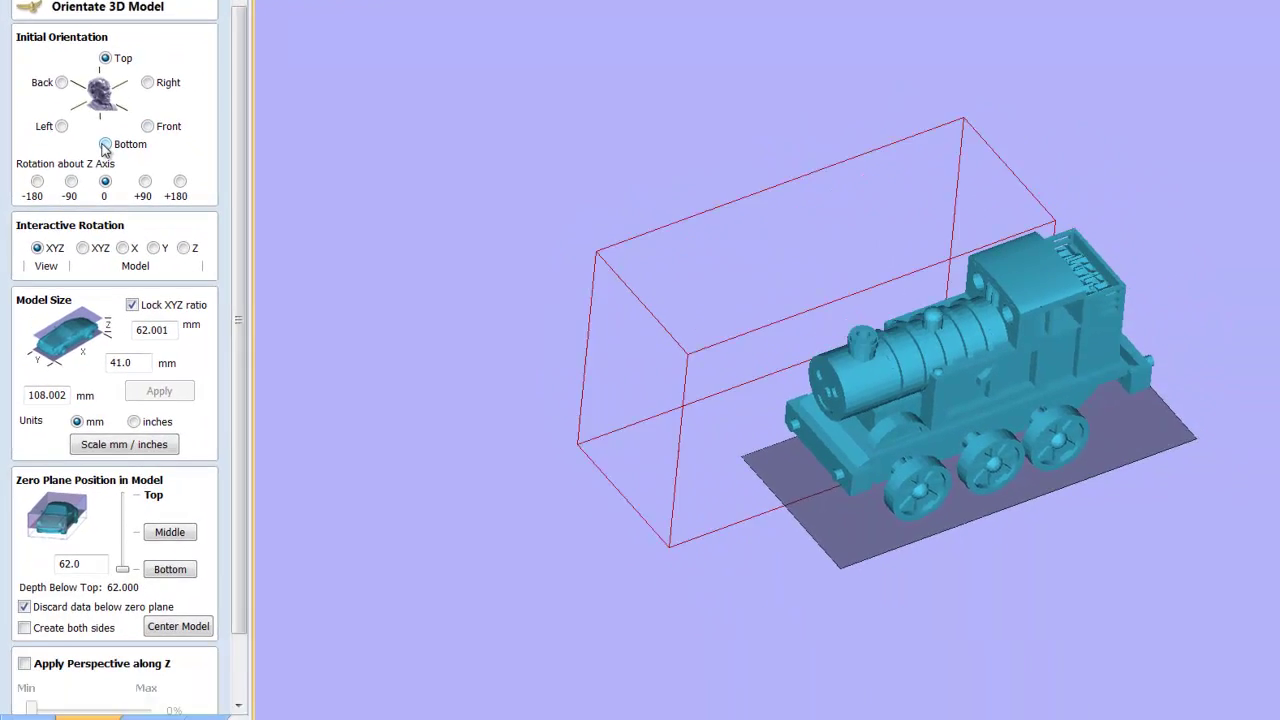
{"action": "left_click", "coordinate": [127, 267]}
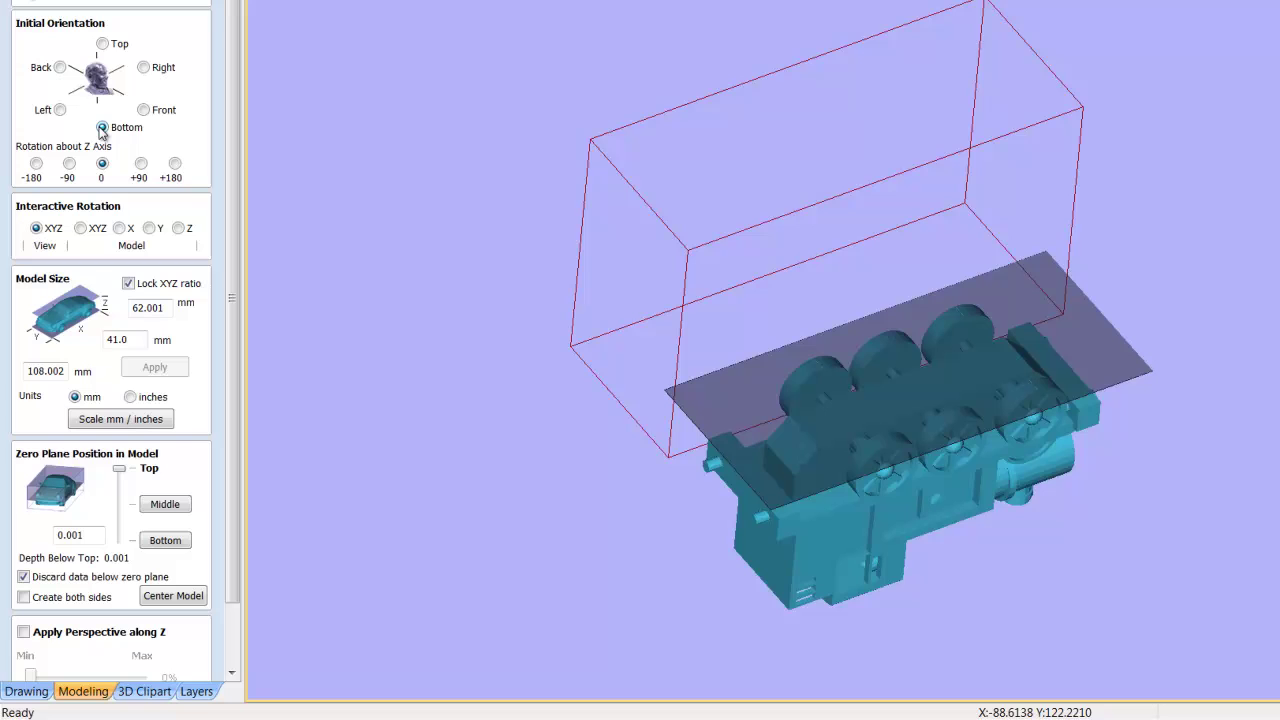
{"action": "left_click", "coordinate": [102, 43]}
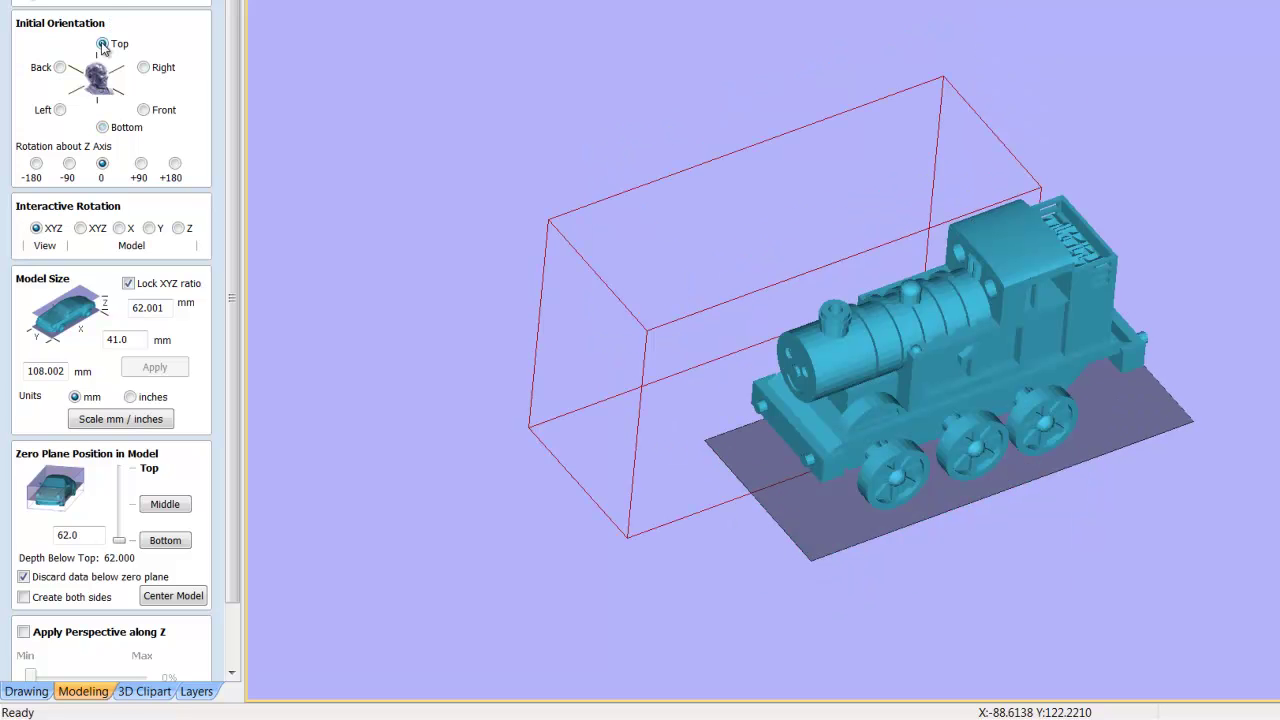
{"action": "left_click", "coordinate": [59, 110]}
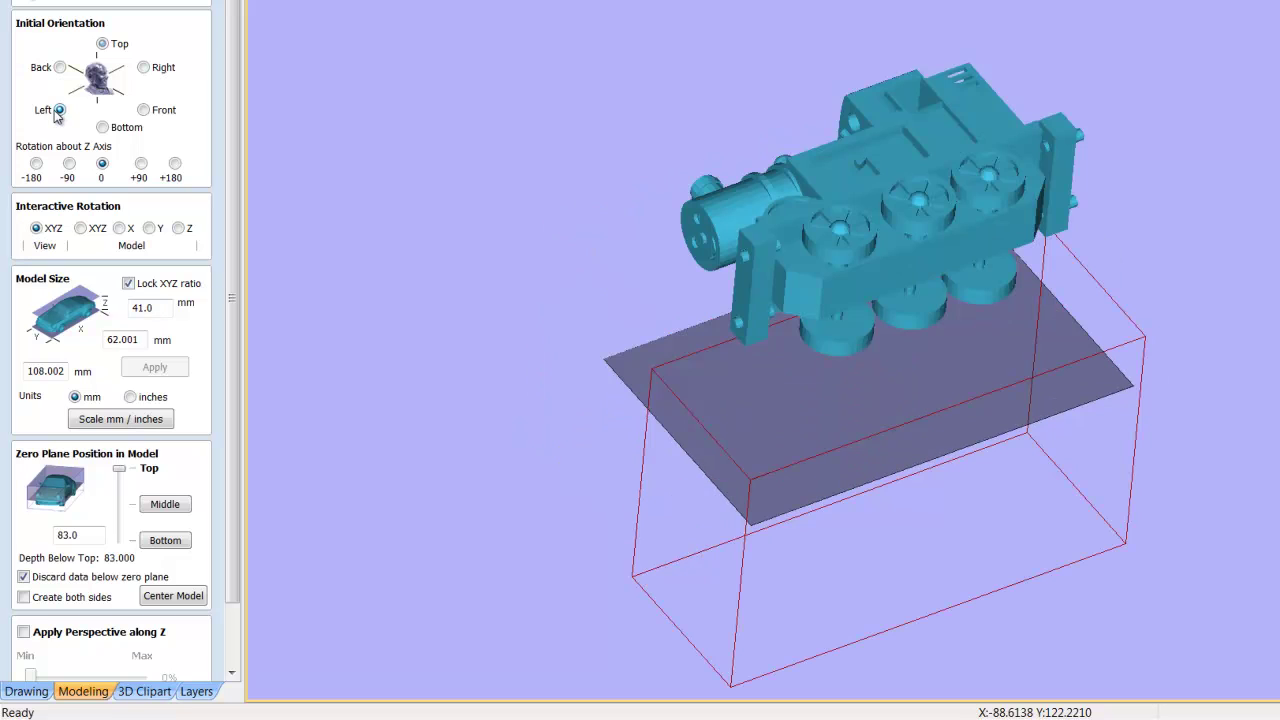
{"action": "left_click", "coordinate": [143, 67]}
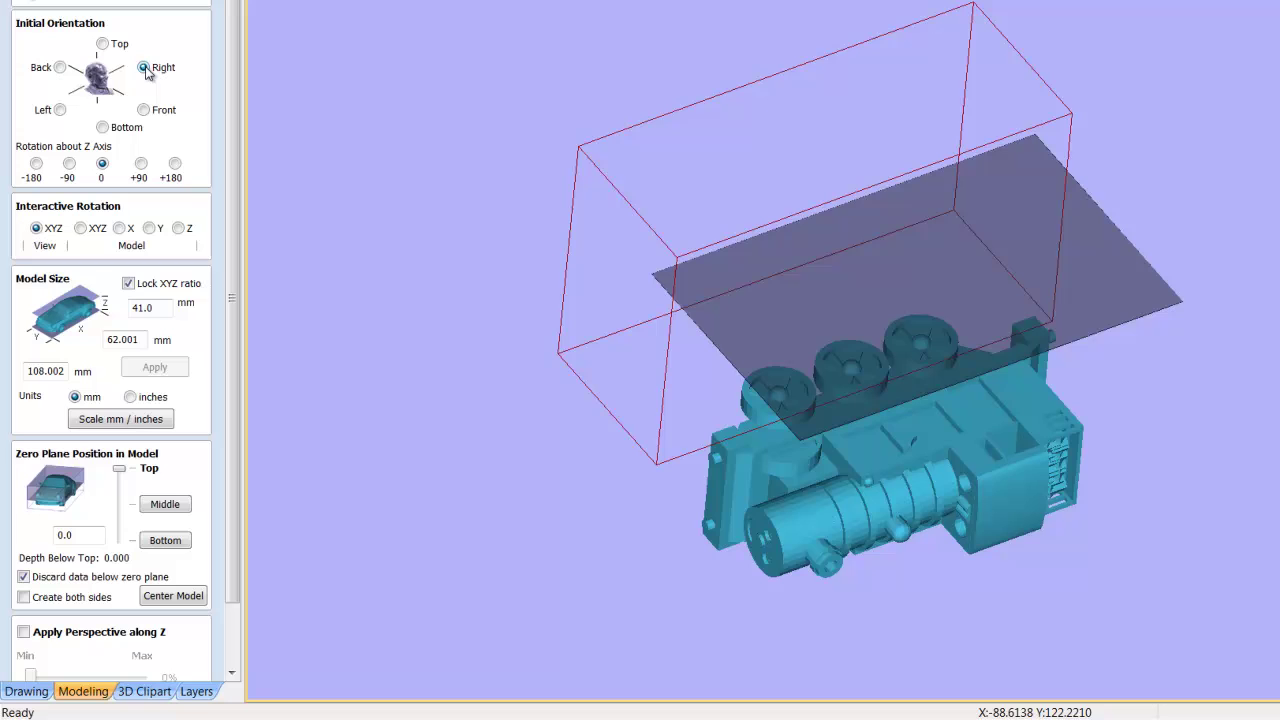
{"action": "left_click", "coordinate": [61, 68]}
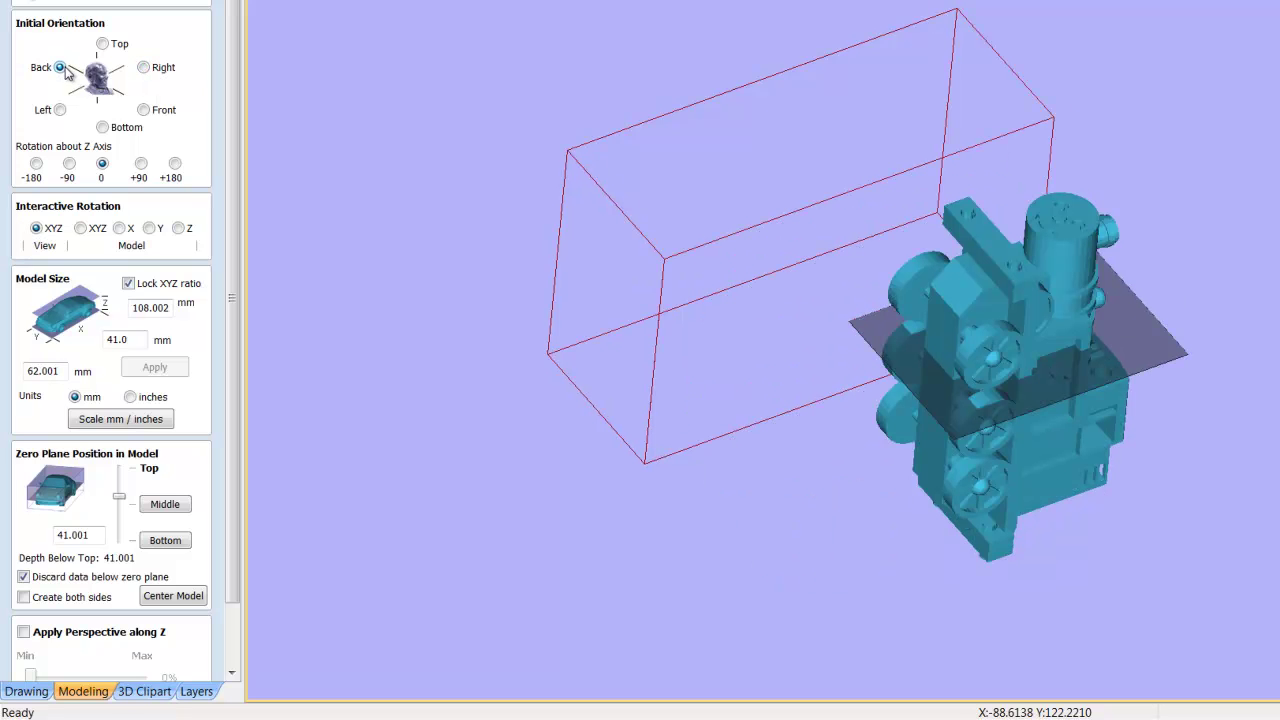
{"action": "left_click", "coordinate": [144, 111]}
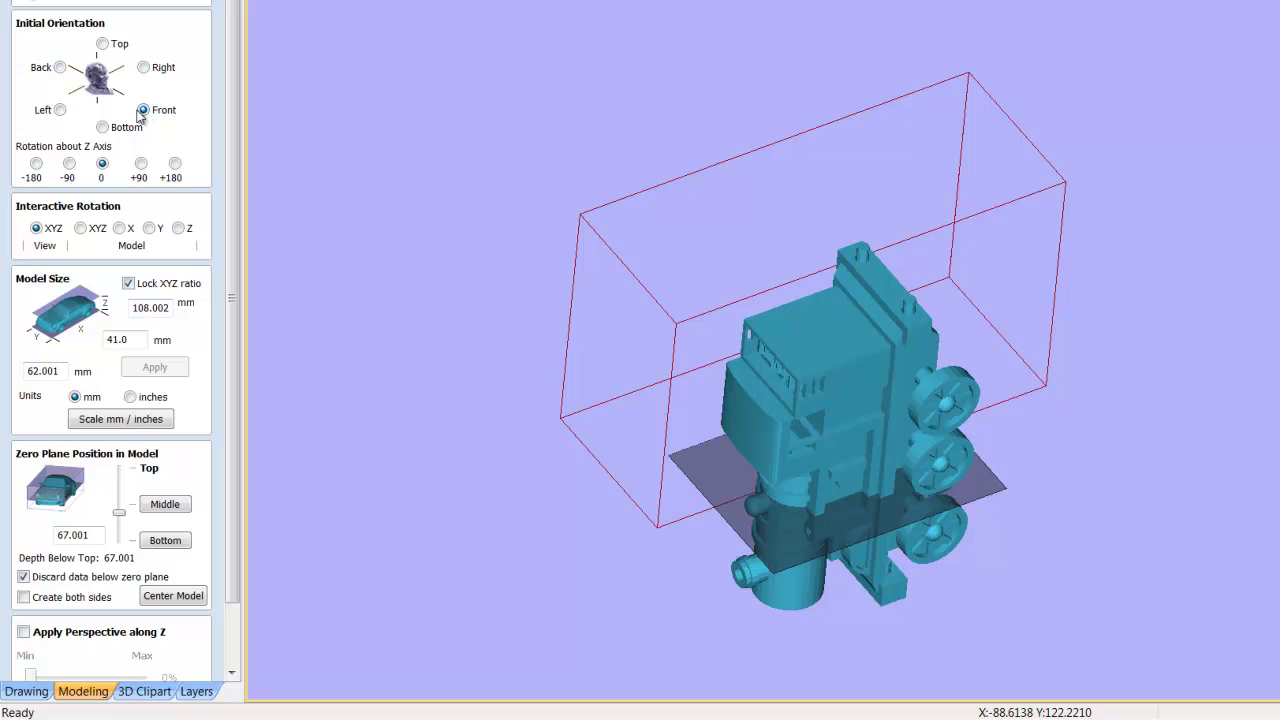
{"action": "left_click", "coordinate": [103, 128]}
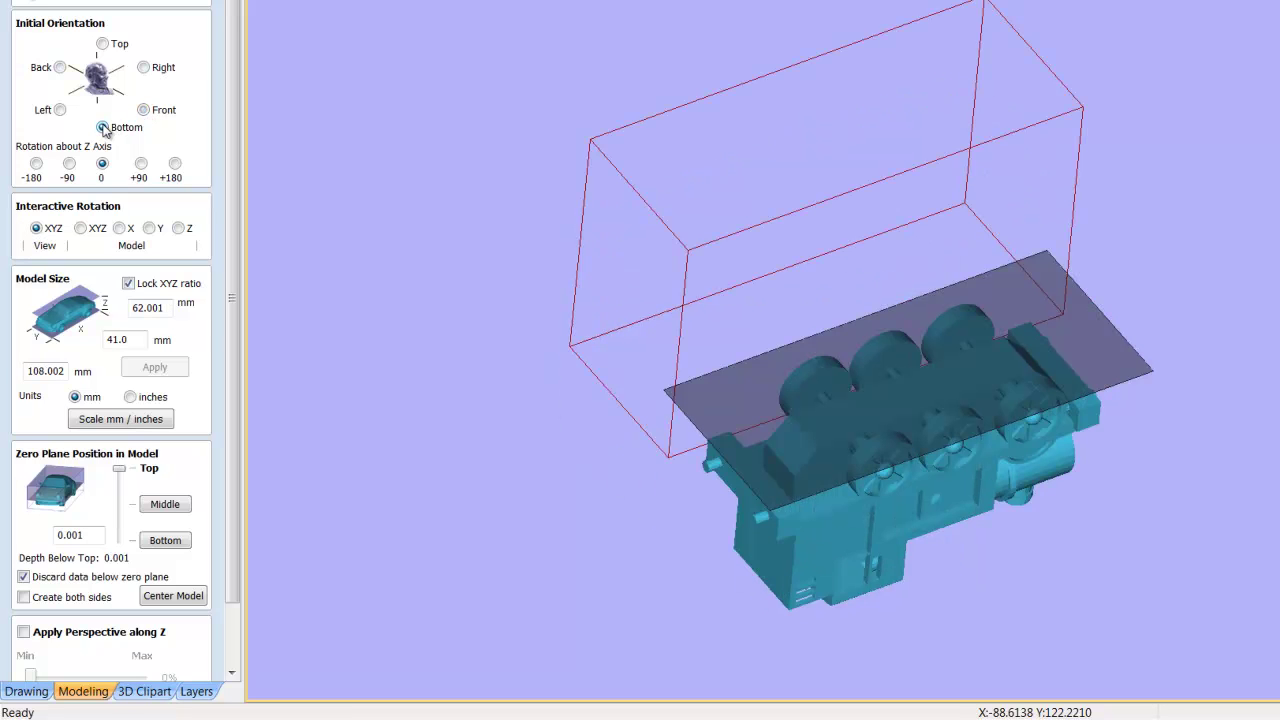
{"action": "left_click", "coordinate": [102, 46]}
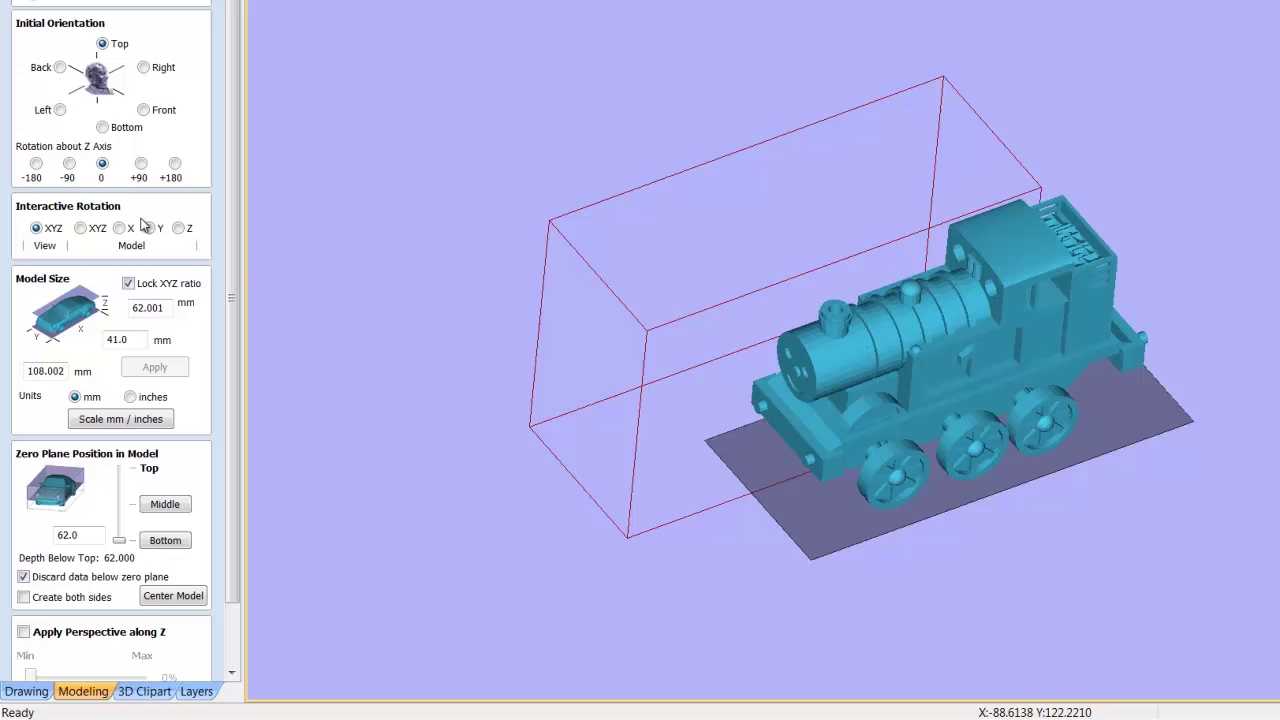
{"action": "left_click", "coordinate": [69, 164]}
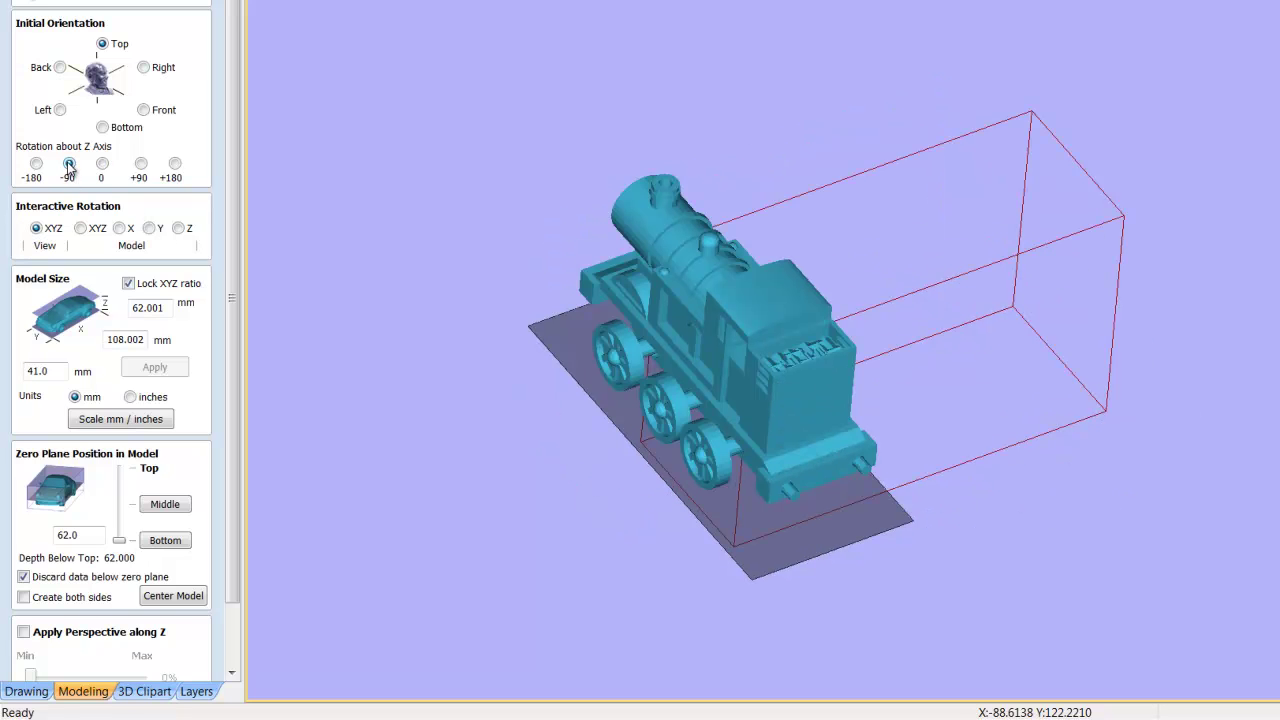
{"action": "left_click", "coordinate": [140, 164]}
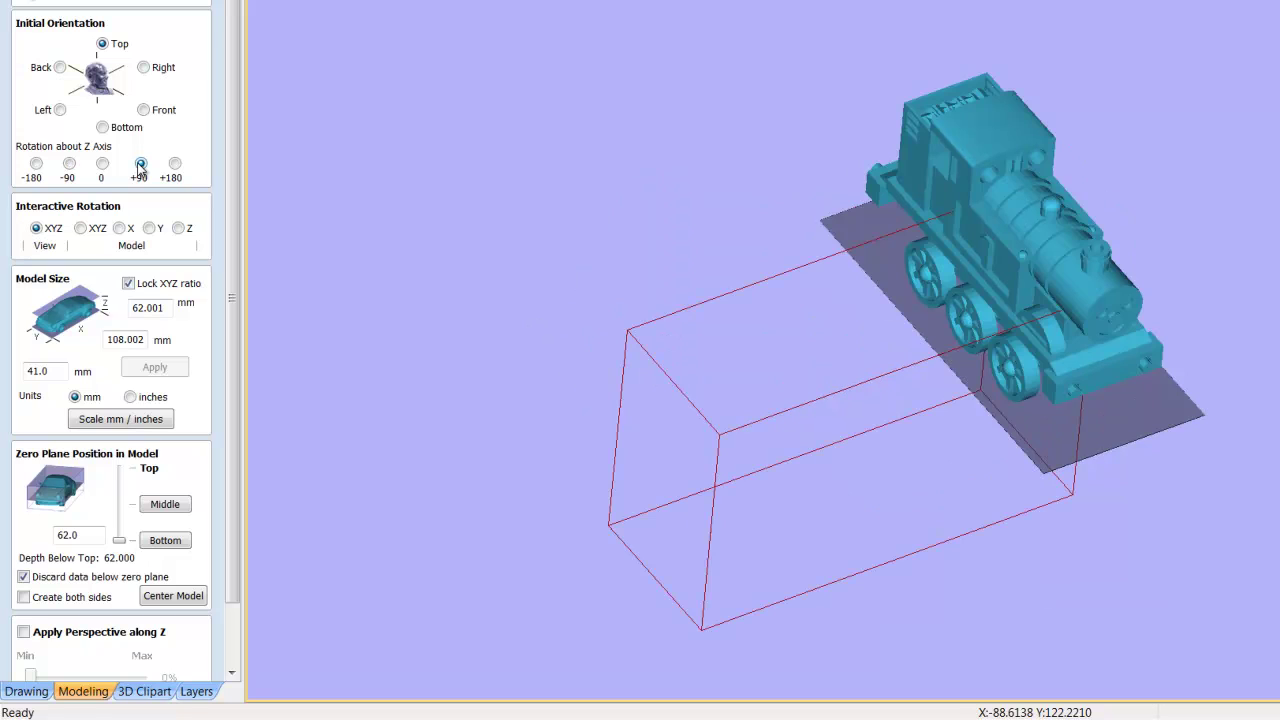
{"action": "left_click", "coordinate": [175, 164]}
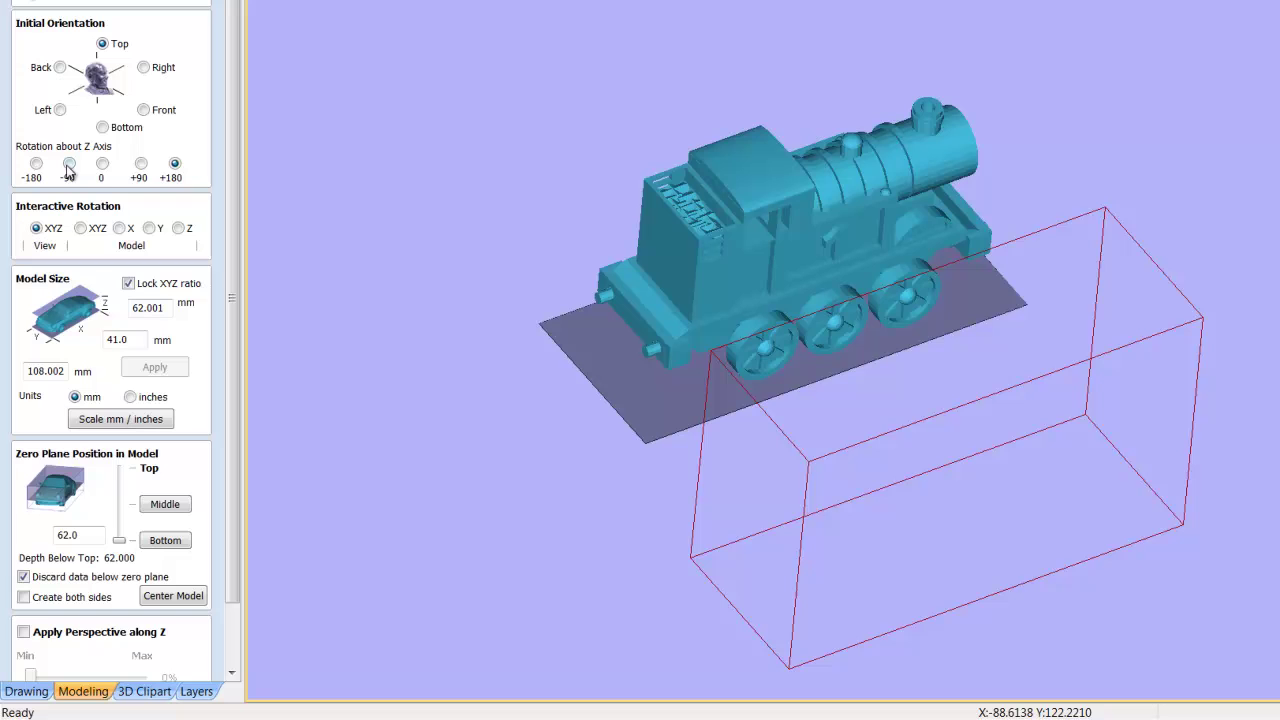
{"action": "left_click", "coordinate": [102, 164]}
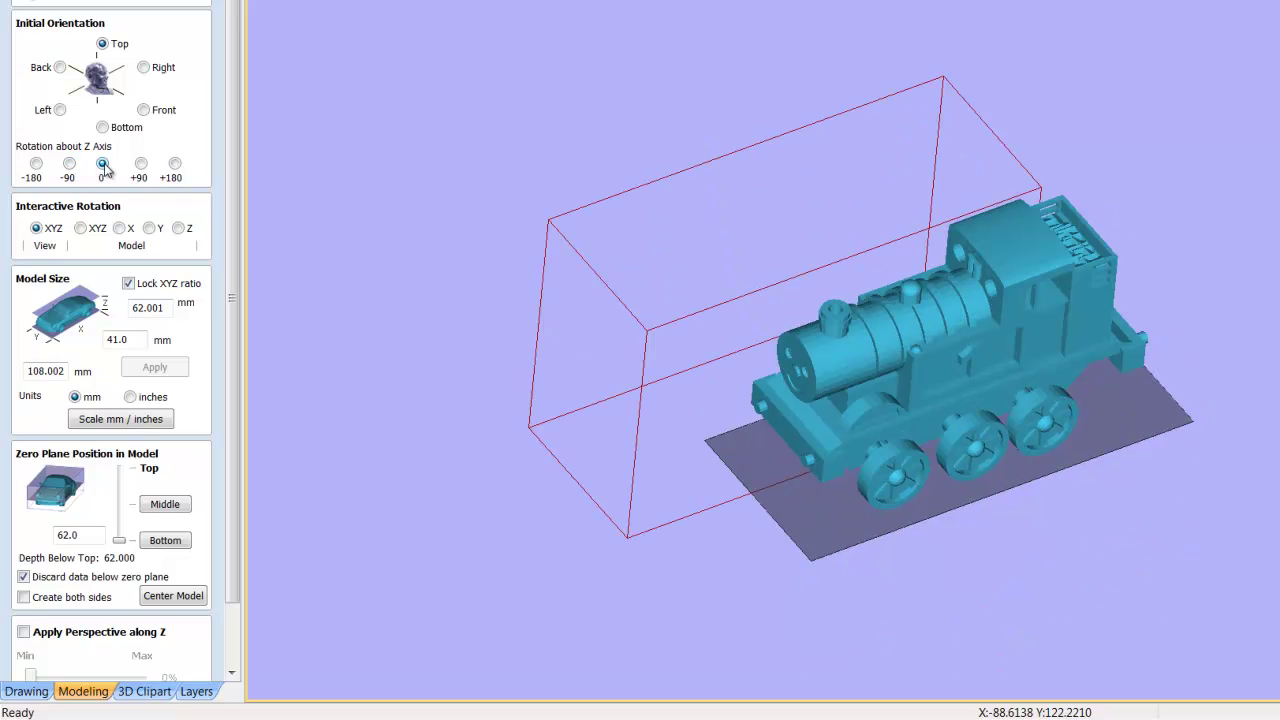
{"action": "left_click", "coordinate": [35, 166]}
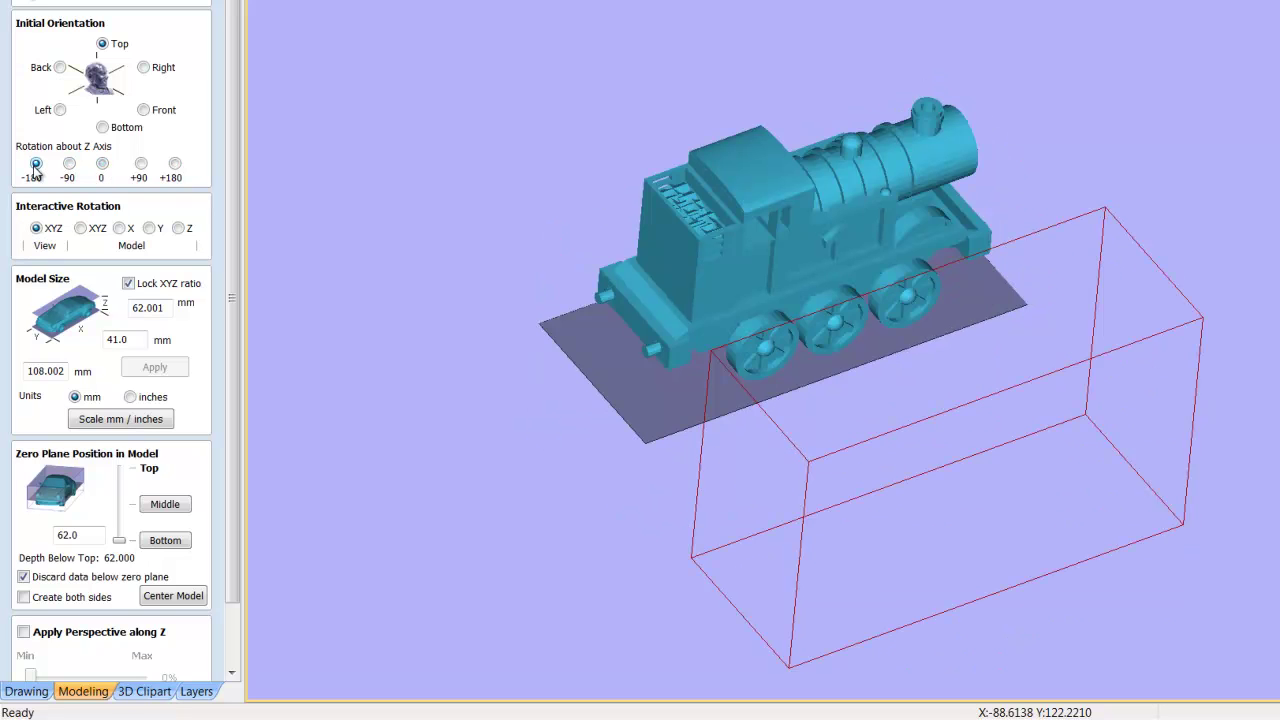
{"action": "left_click", "coordinate": [102, 165]}
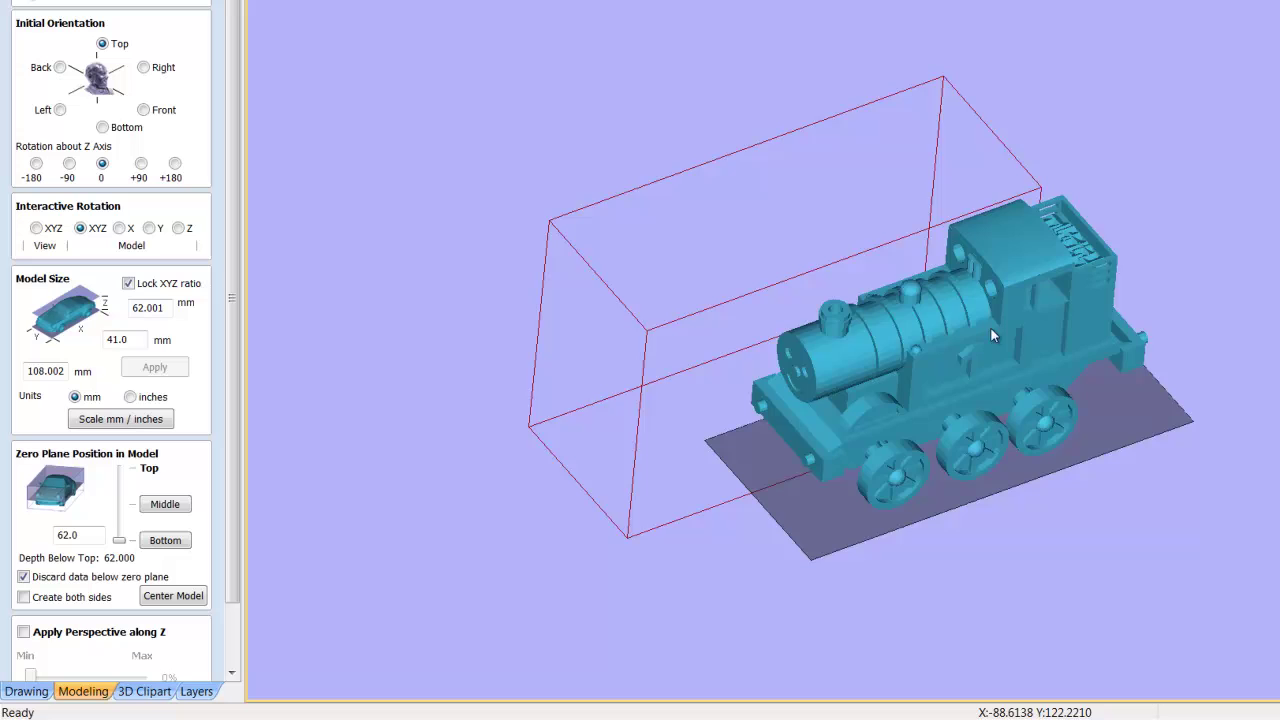
Try rotating the train freely and about X, toggling Z rotation between -90° and 0°.
{"action": "mouse_move", "coordinate": [990, 327]}
{"action": "left_mouse_down"}
{"action": "mouse_move", "coordinate": [837, 377]}
{"action": "mouse_move", "coordinate": [688, 544]}
{"action": "mouse_move", "coordinate": [550, 470]}
{"action": "mouse_move", "coordinate": [670, 82]}
{"action": "mouse_move", "coordinate": [761, 68]}
{"action": "mouse_move", "coordinate": [1040, 150]}
{"action": "left_mouse_up"}
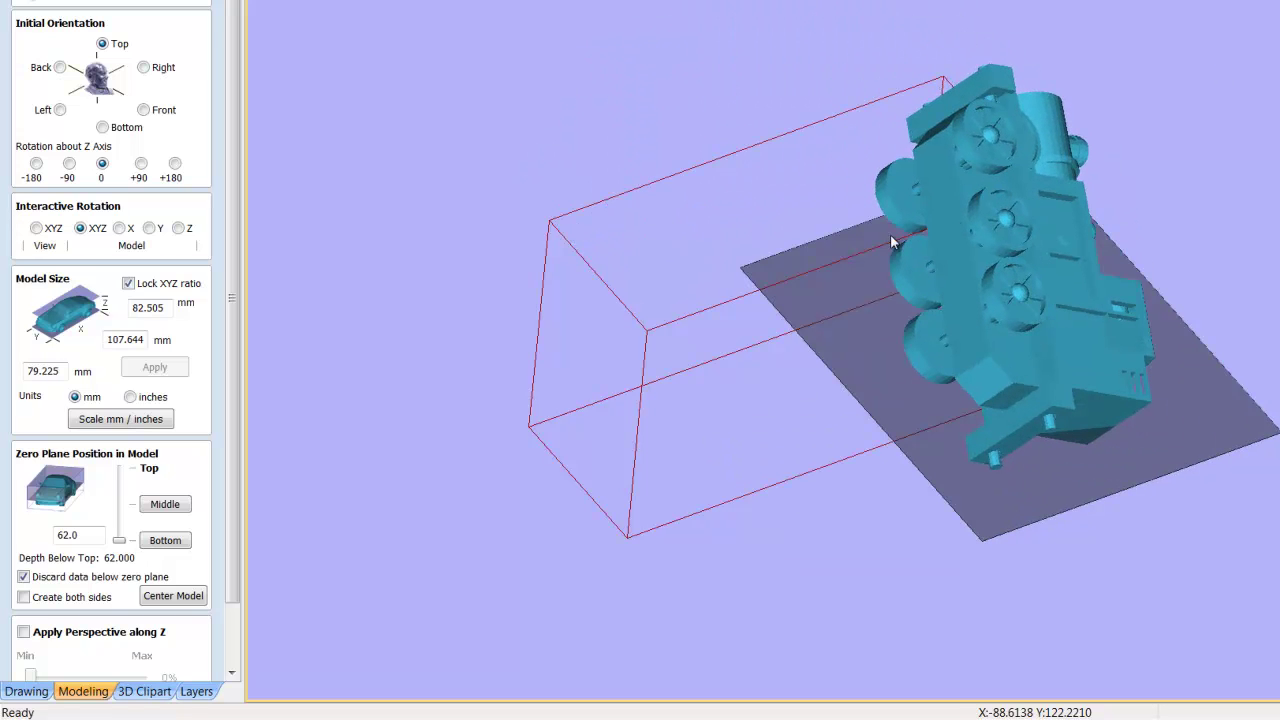
{"action": "left_click", "coordinate": [36, 228]}
{"action": "left_click", "coordinate": [69, 163]}
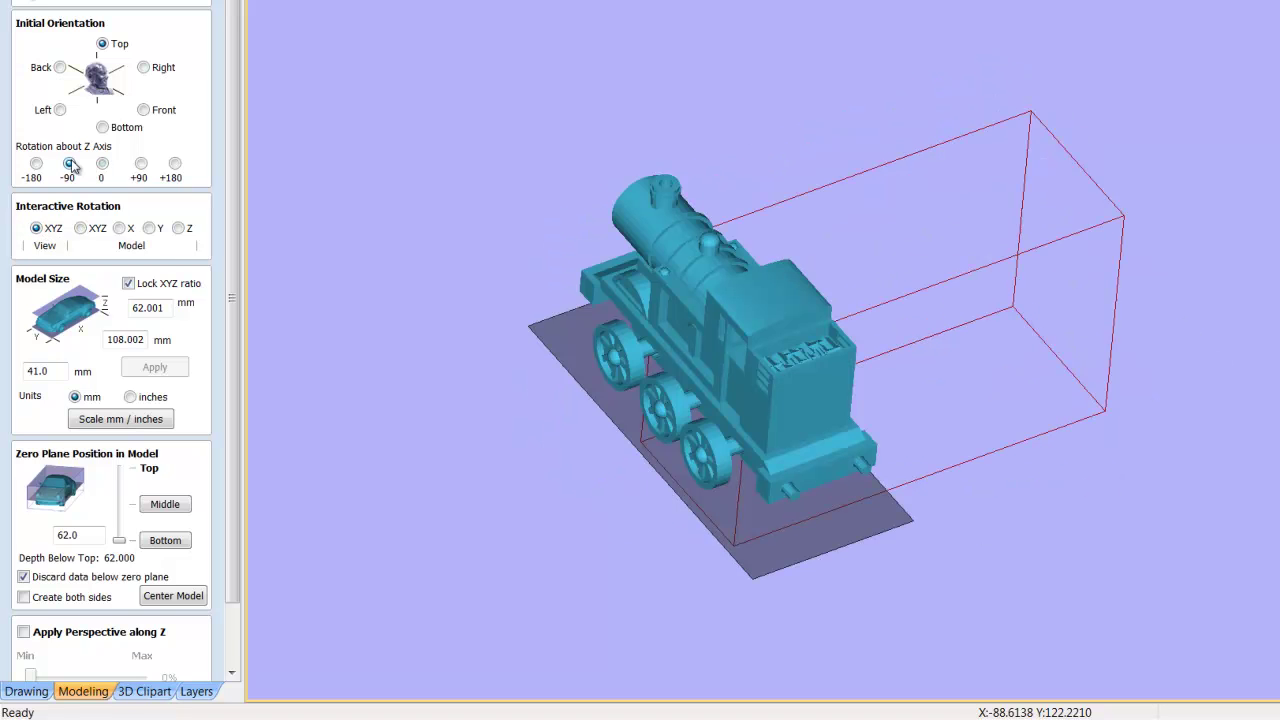
{"action": "left_click", "coordinate": [103, 163]}
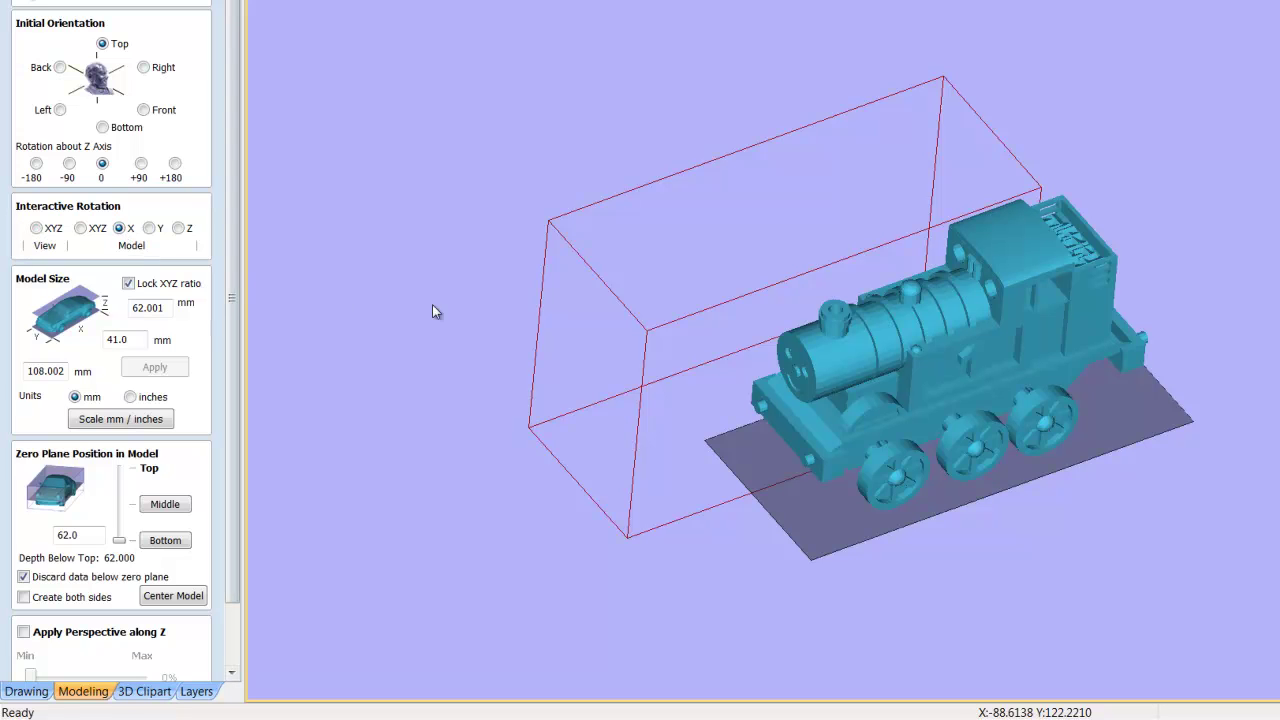
{"action": "mouse_move", "coordinate": [719, 395]}
{"action": "left_mouse_down"}
{"action": "mouse_move", "coordinate": [730, 486]}
{"action": "mouse_move", "coordinate": [766, 396]}
{"action": "mouse_move", "coordinate": [840, 719]}
{"action": "left_mouse_up"}
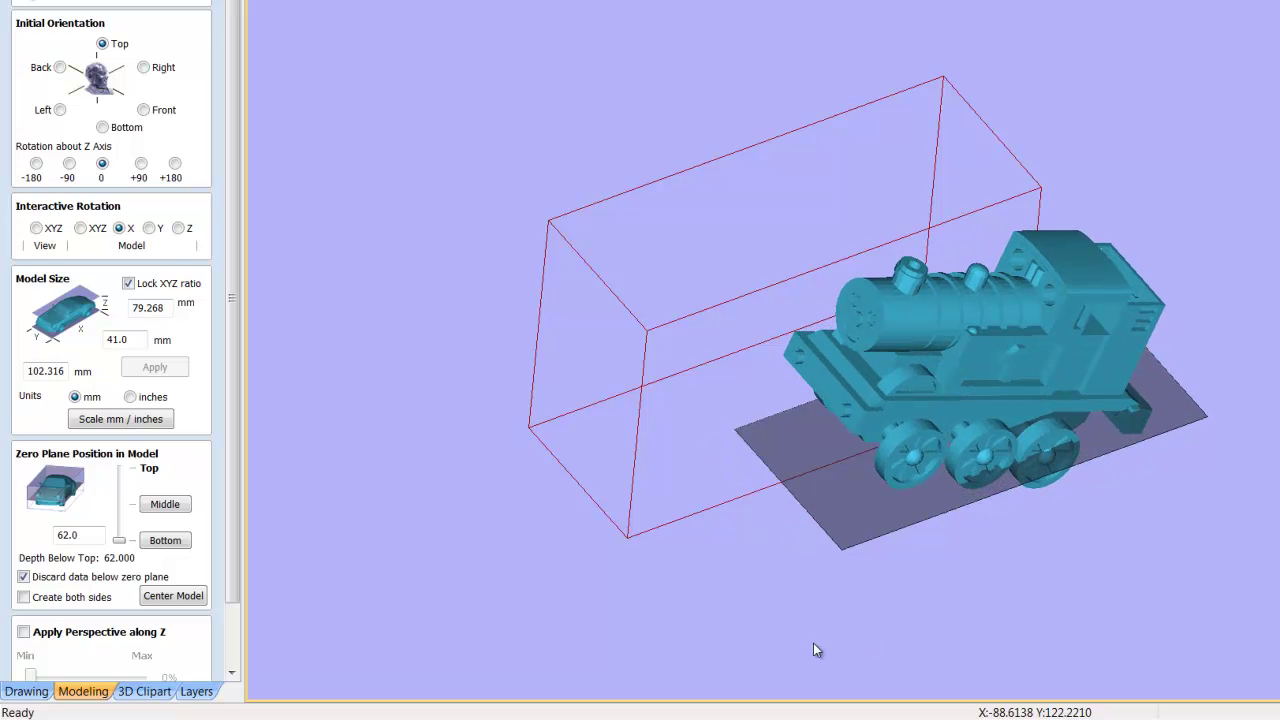
{"action": "mouse_move", "coordinate": [800, 505]}
{"action": "left_mouse_down"}
{"action": "mouse_move", "coordinate": [800, 555]}
{"action": "mouse_move", "coordinate": [741, 468]}
{"action": "mouse_move", "coordinate": [745, 541]}
{"action": "mouse_move", "coordinate": [723, 486]}
{"action": "left_mouse_up"}
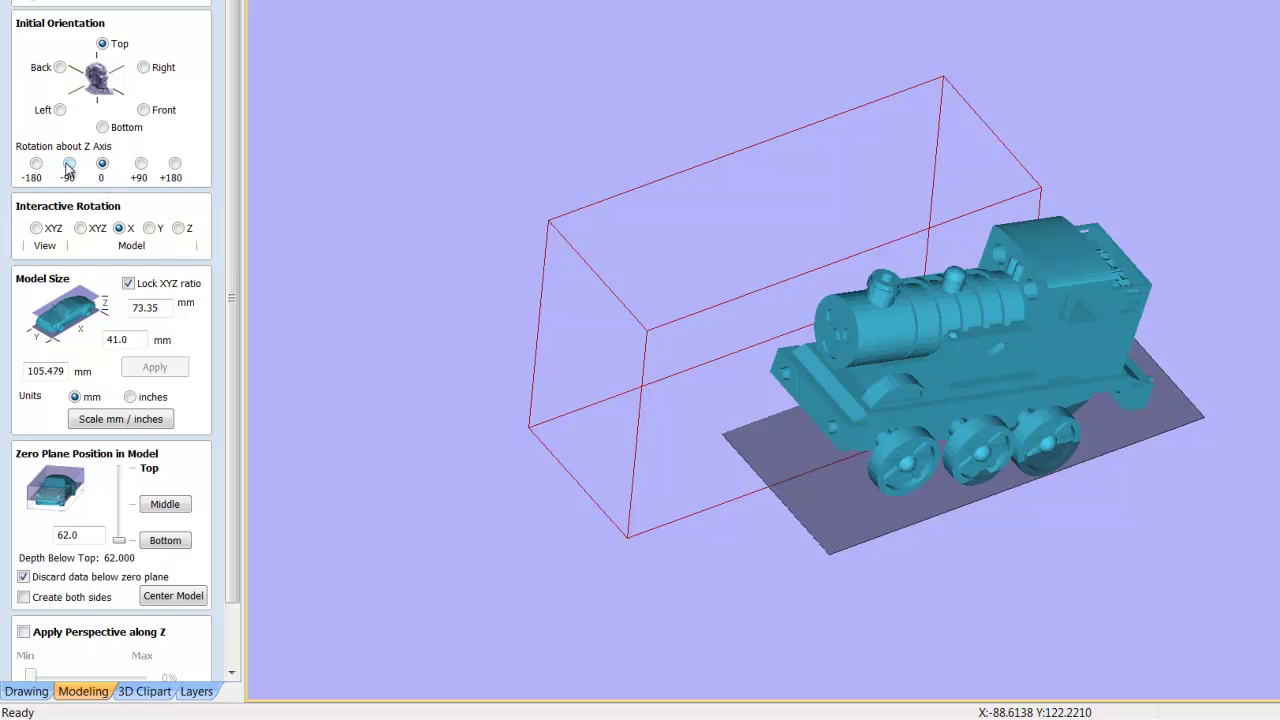
{"action": "left_click", "coordinate": [68, 164]}
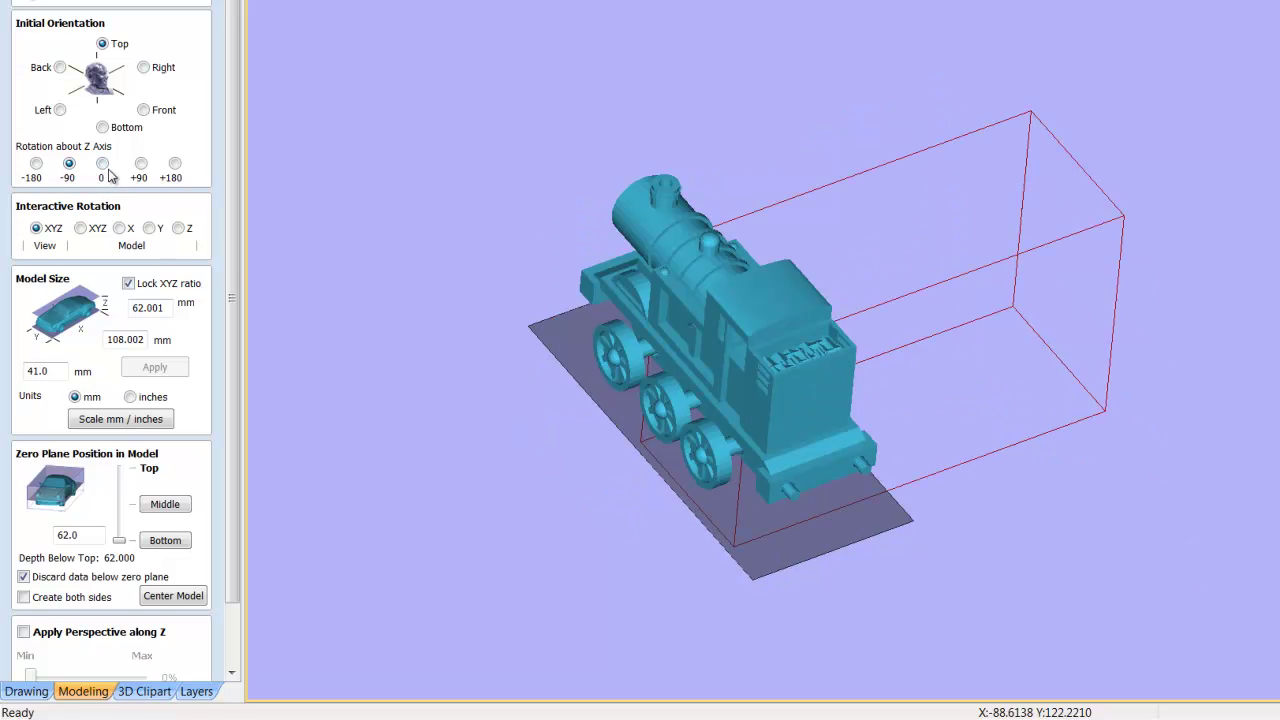
{"action": "left_click", "coordinate": [106, 170]}
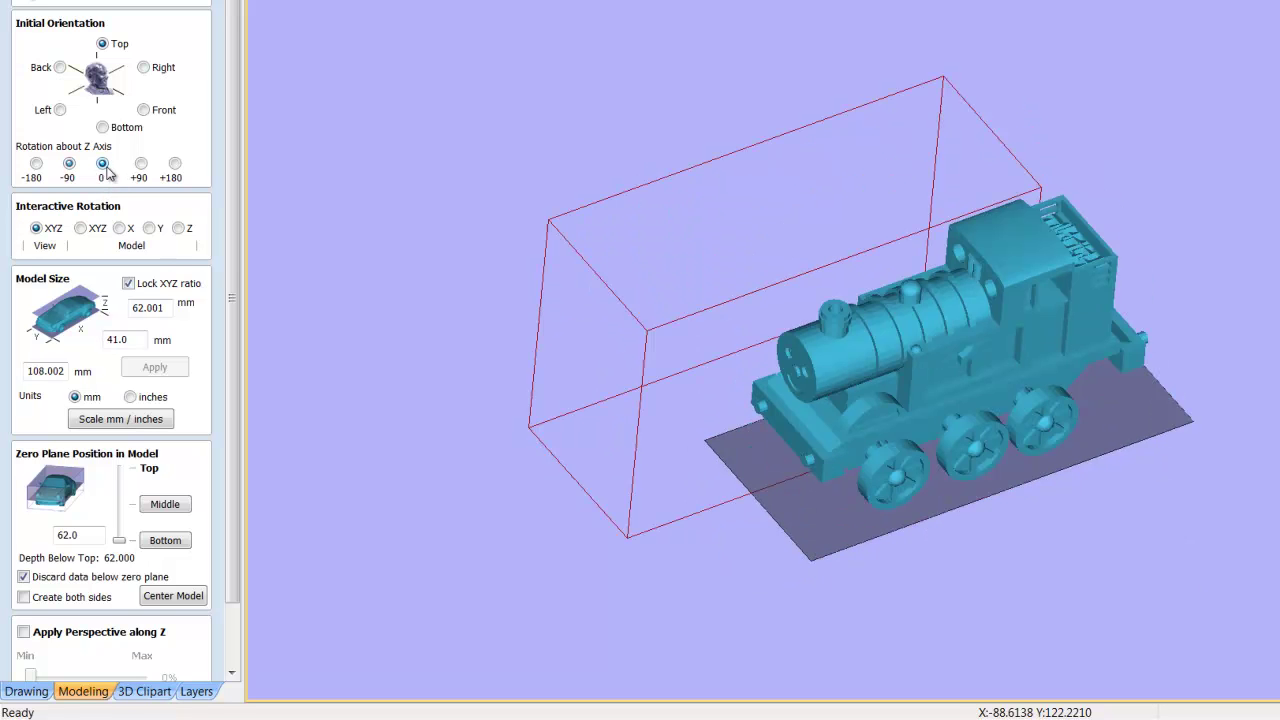
Tilt the train about Y, reset Z to 0°, then spin it slightly upright.
{"action": "left_click", "coordinate": [151, 229]}
{"action": "mouse_move", "coordinate": [795, 412]}
{"action": "left_mouse_down"}
{"action": "mouse_move", "coordinate": [999, 533]}
{"action": "mouse_move", "coordinate": [1032, 636]}
{"action": "left_mouse_up"}
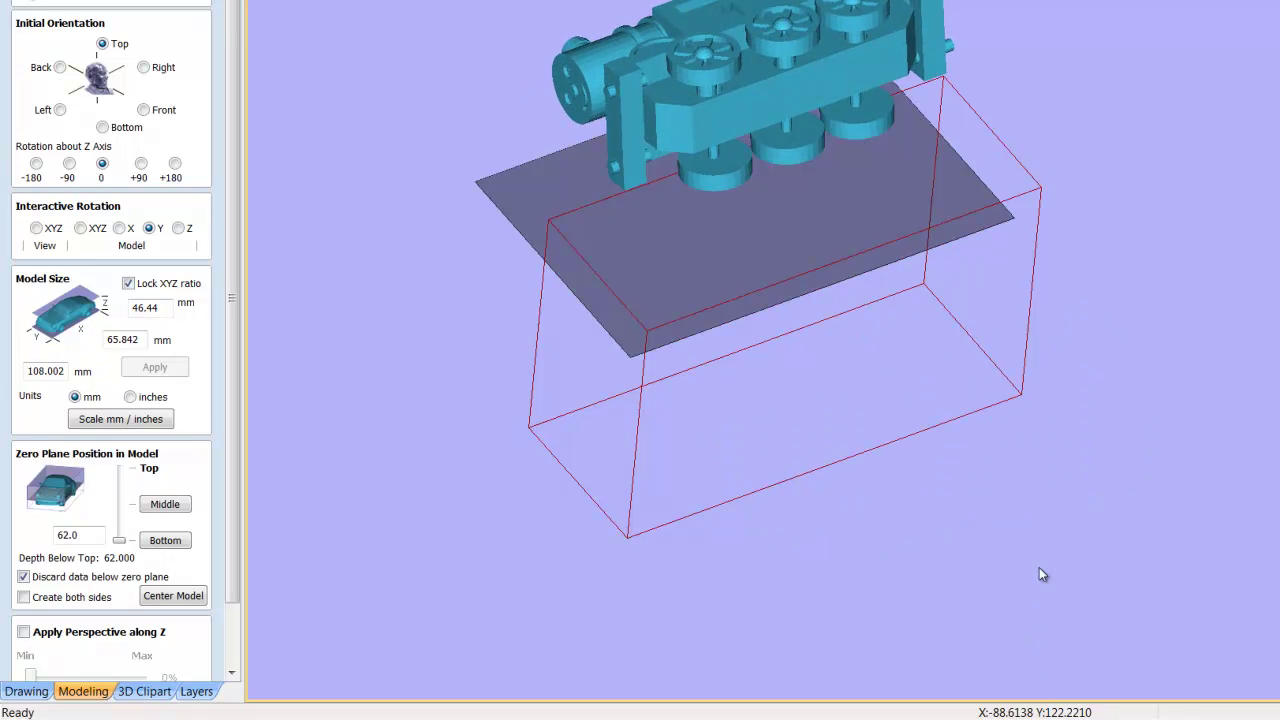
{"action": "mouse_move", "coordinate": [1005, 517]}
{"action": "left_mouse_down"}
{"action": "mouse_move", "coordinate": [1014, 539]}
{"action": "mouse_move", "coordinate": [1007, 520]}
{"action": "left_mouse_up"}
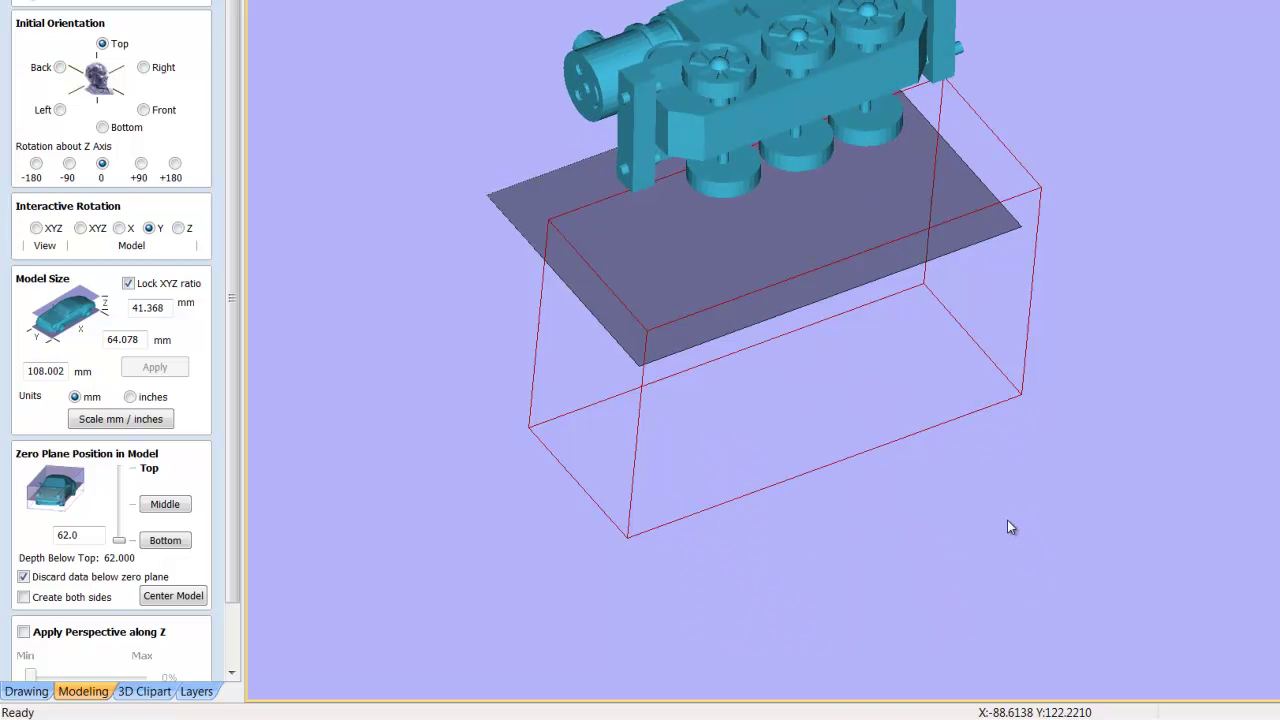
{"action": "left_click", "coordinate": [69, 164]}
{"action": "left_click", "coordinate": [101, 170]}
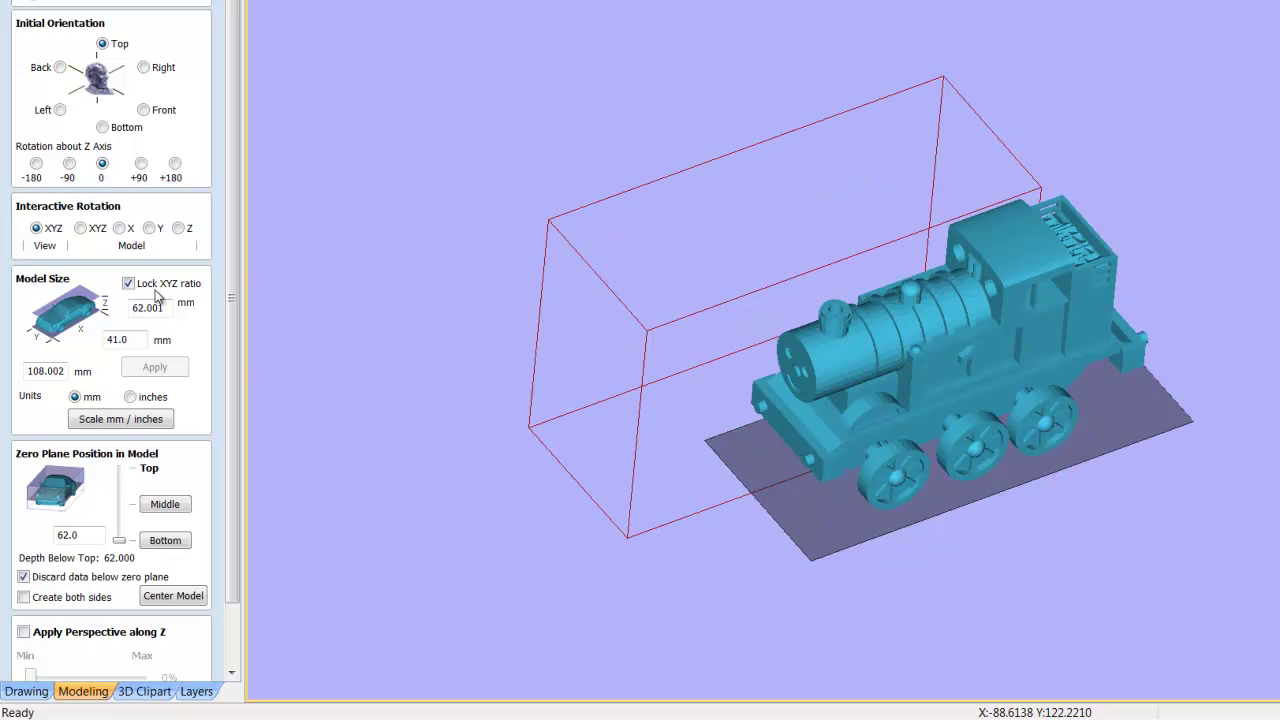
{"action": "left_click", "coordinate": [179, 229]}
{"action": "mouse_move", "coordinate": [735, 292]}
{"action": "left_mouse_down"}
{"action": "mouse_move", "coordinate": [816, 590]}
{"action": "mouse_move", "coordinate": [838, 578]}
{"action": "mouse_move", "coordinate": [698, 115]}
{"action": "mouse_move", "coordinate": [742, 278]}
{"action": "mouse_move", "coordinate": [665, 318]}
{"action": "left_mouse_up"}
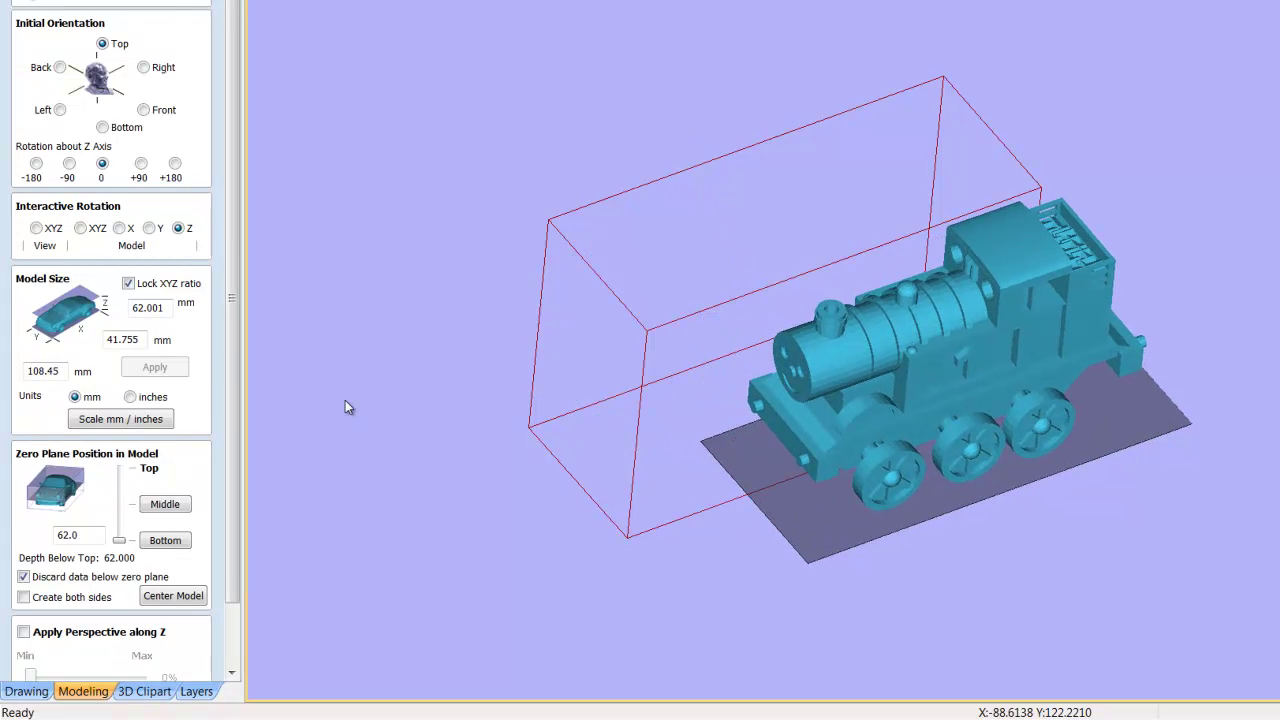
{"action": "left_click", "coordinate": [80, 228]}
Reset Z rotation to 0° and revert a trial inch rescale, keeping 108 × 41 × 62 mm.
{"action": "left_click", "coordinate": [69, 164]}
{"action": "type", "text": "41"}
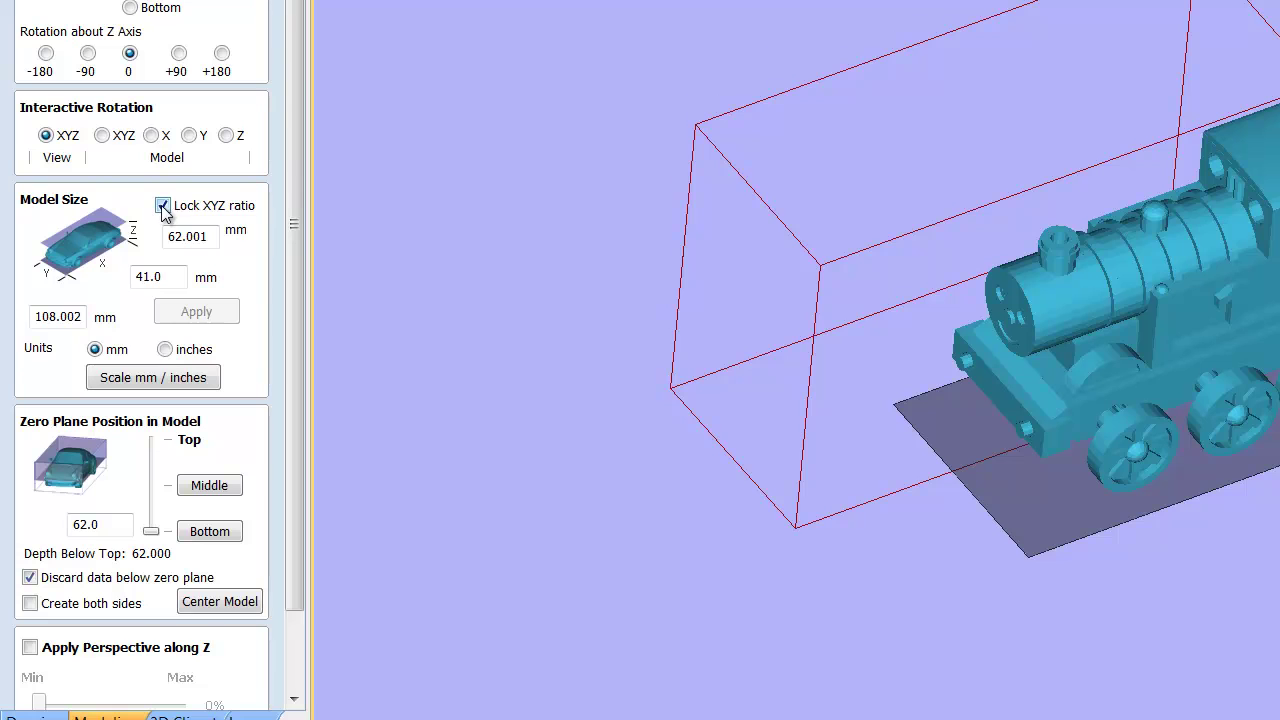
{"action": "left_click", "coordinate": [166, 350]}
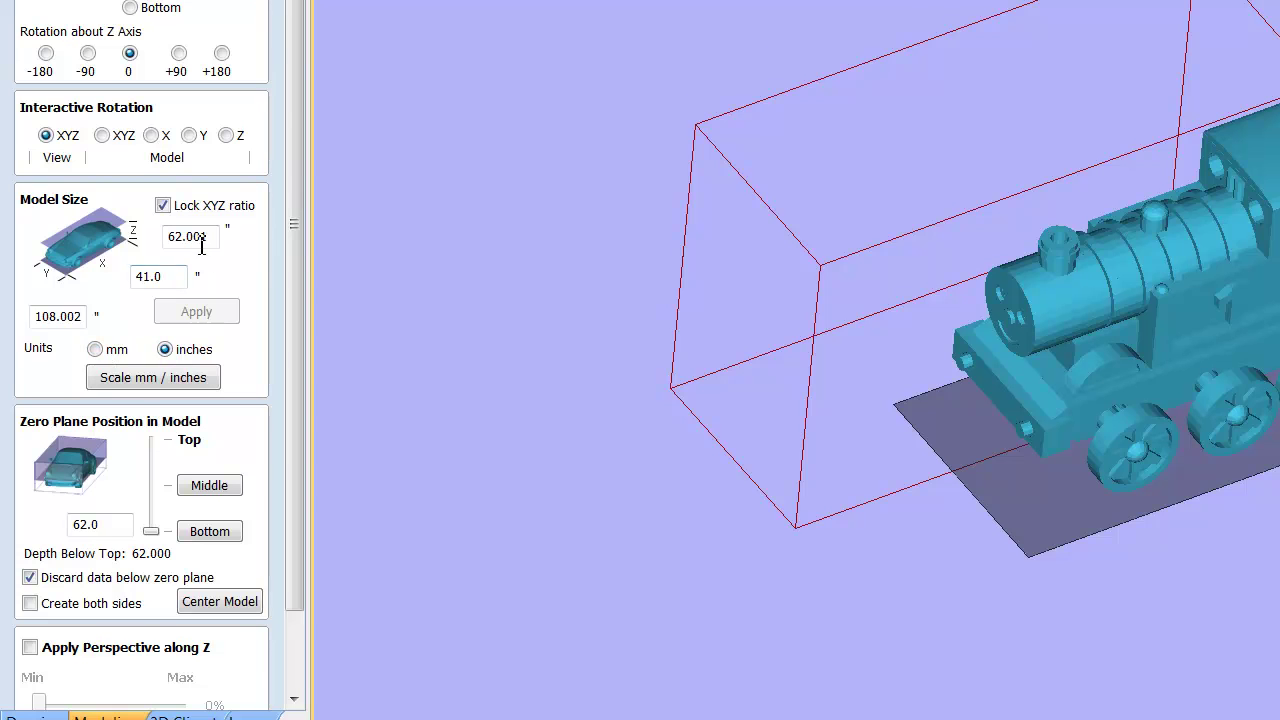
{"action": "left_click", "coordinate": [95, 349]}
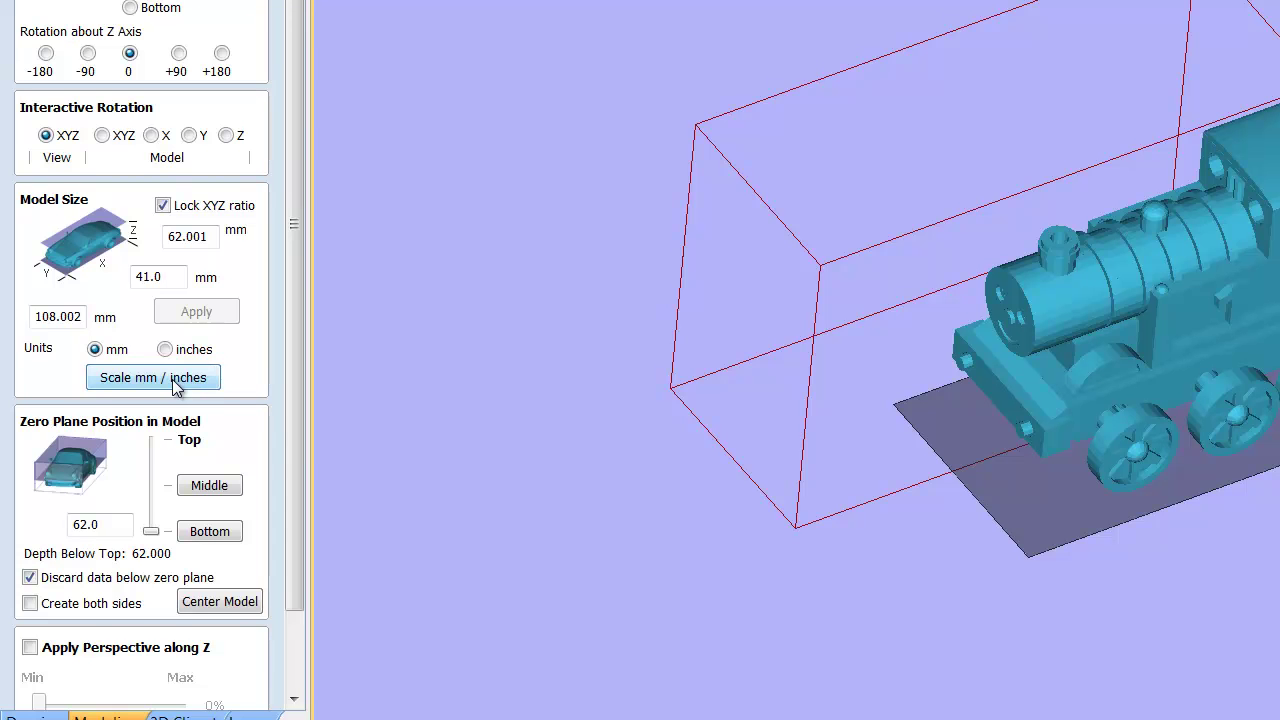
{"action": "left_click", "coordinate": [176, 386]}
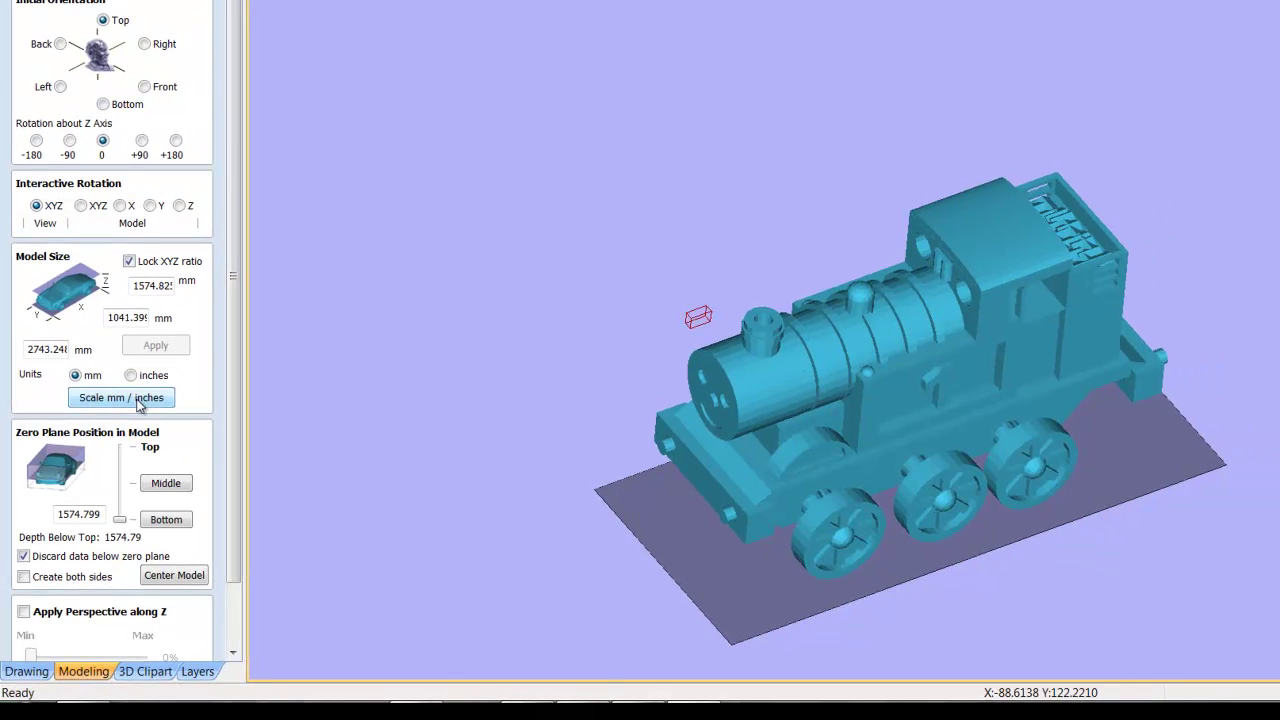
{"action": "left_click", "coordinate": [138, 400]}
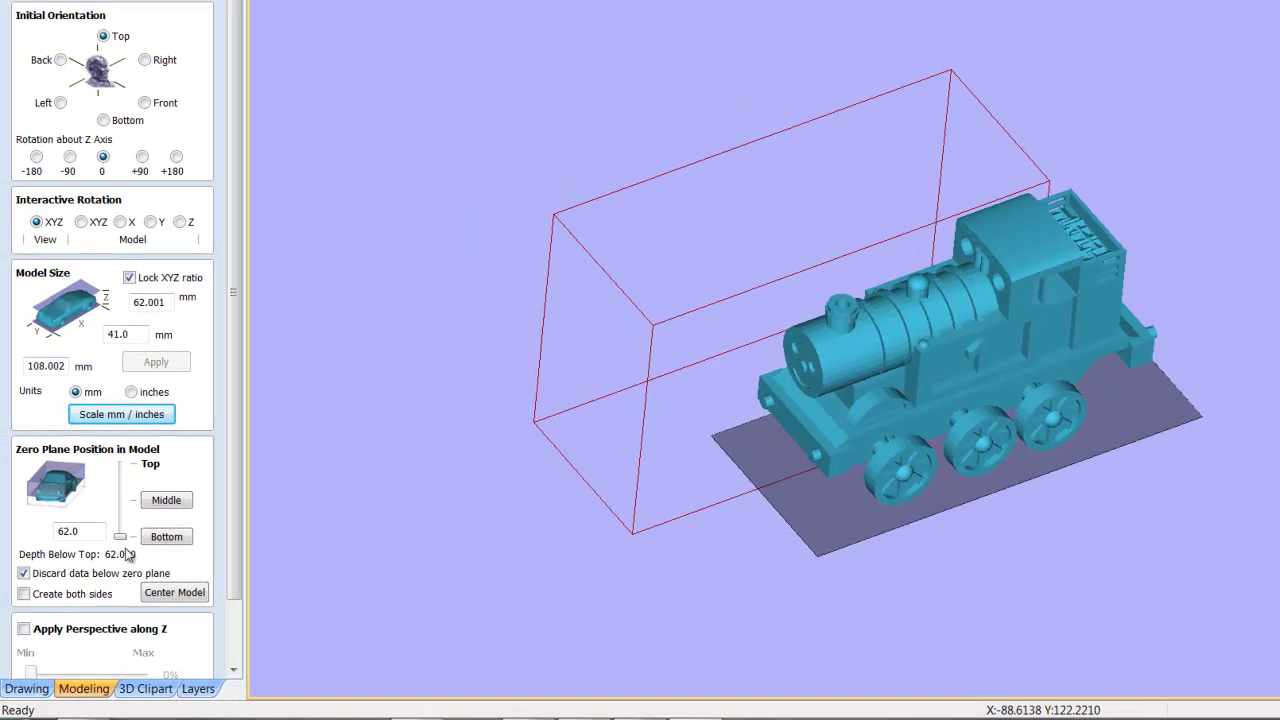
Try Middle and Bottom zero planes, settle on 38.441 mm depth, and tick Create both sides.
{"action": "left_click_drag", "start_coordinate": [118, 538], "coordinate": [123, 462]}
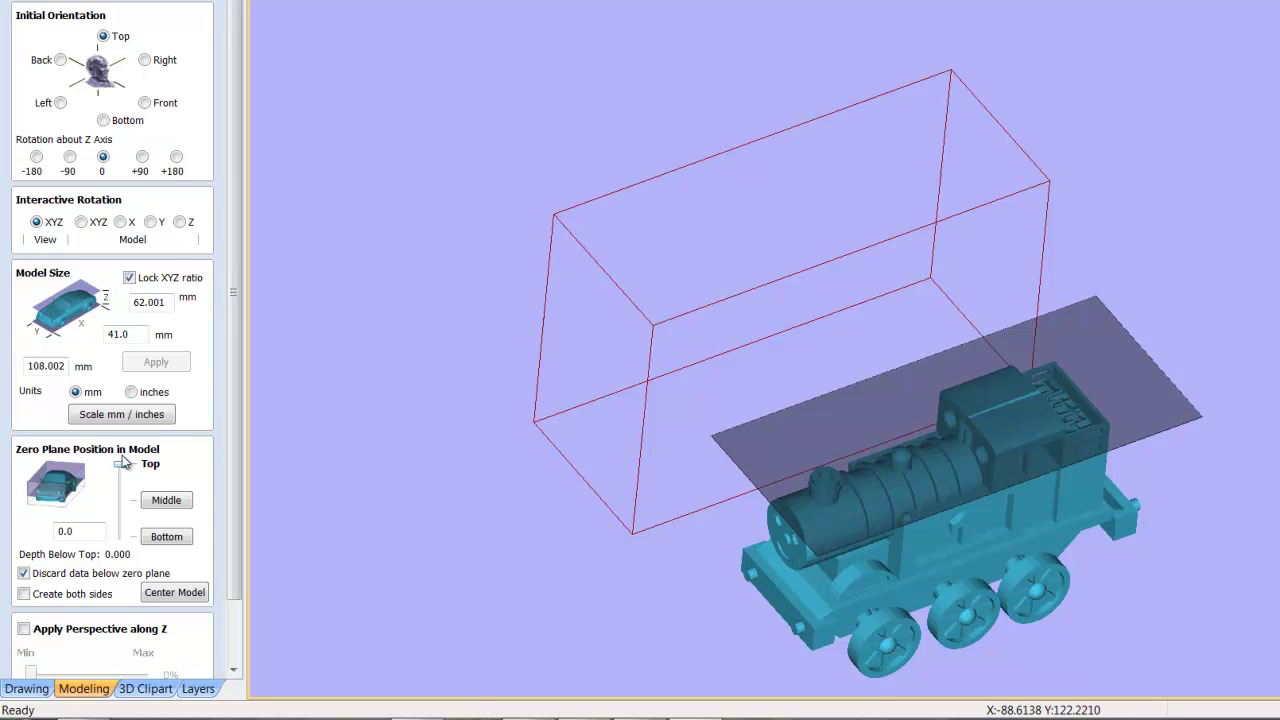
{"action": "left_click", "coordinate": [167, 504]}
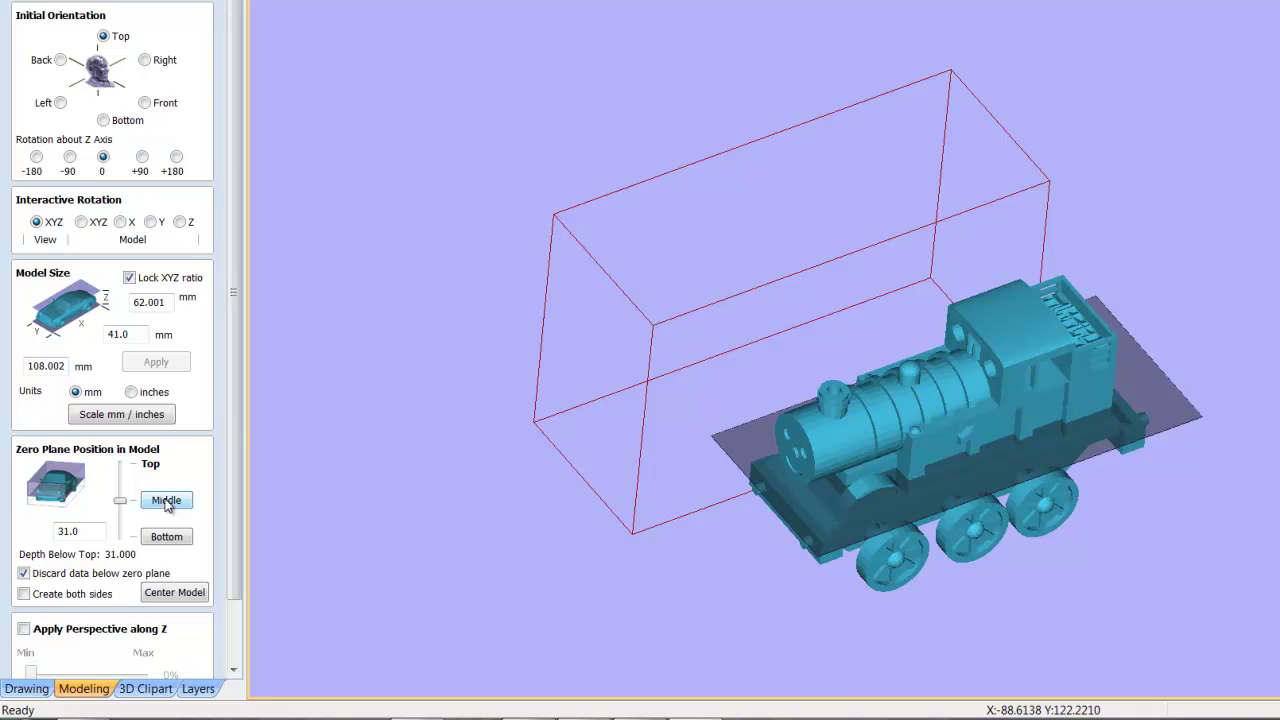
{"action": "left_click", "coordinate": [172, 541]}
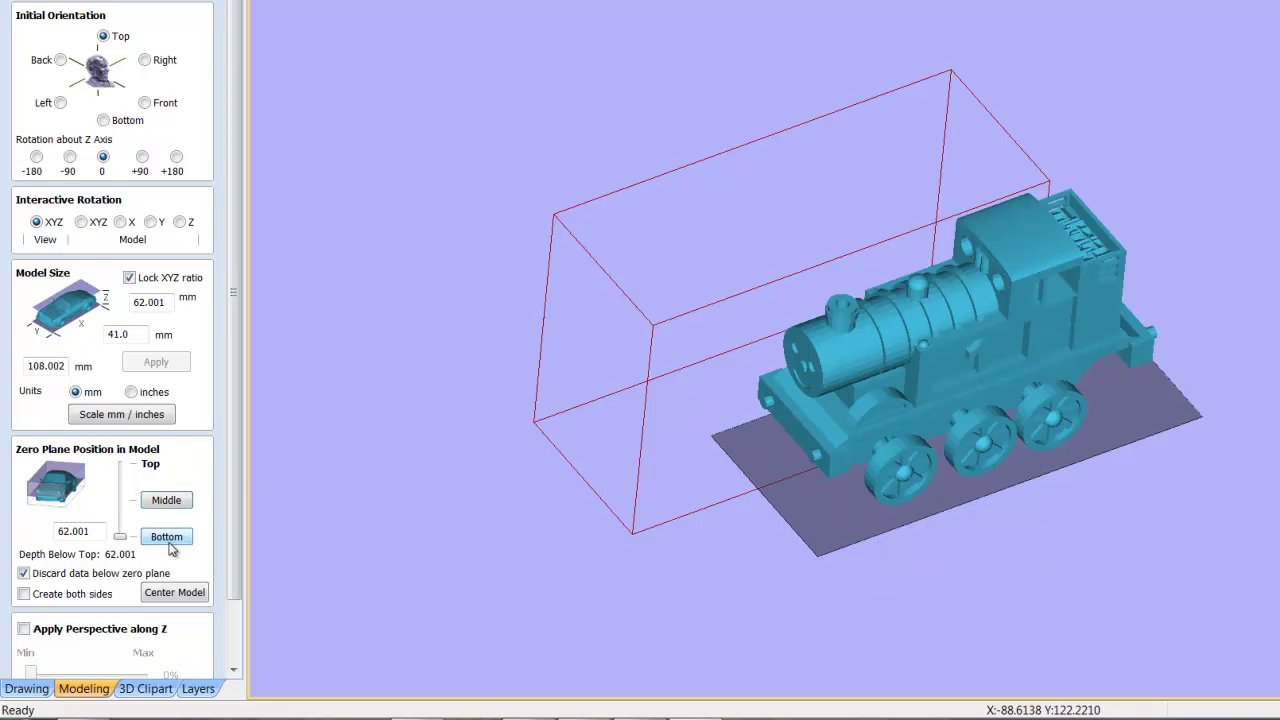
{"action": "left_click", "coordinate": [166, 501]}
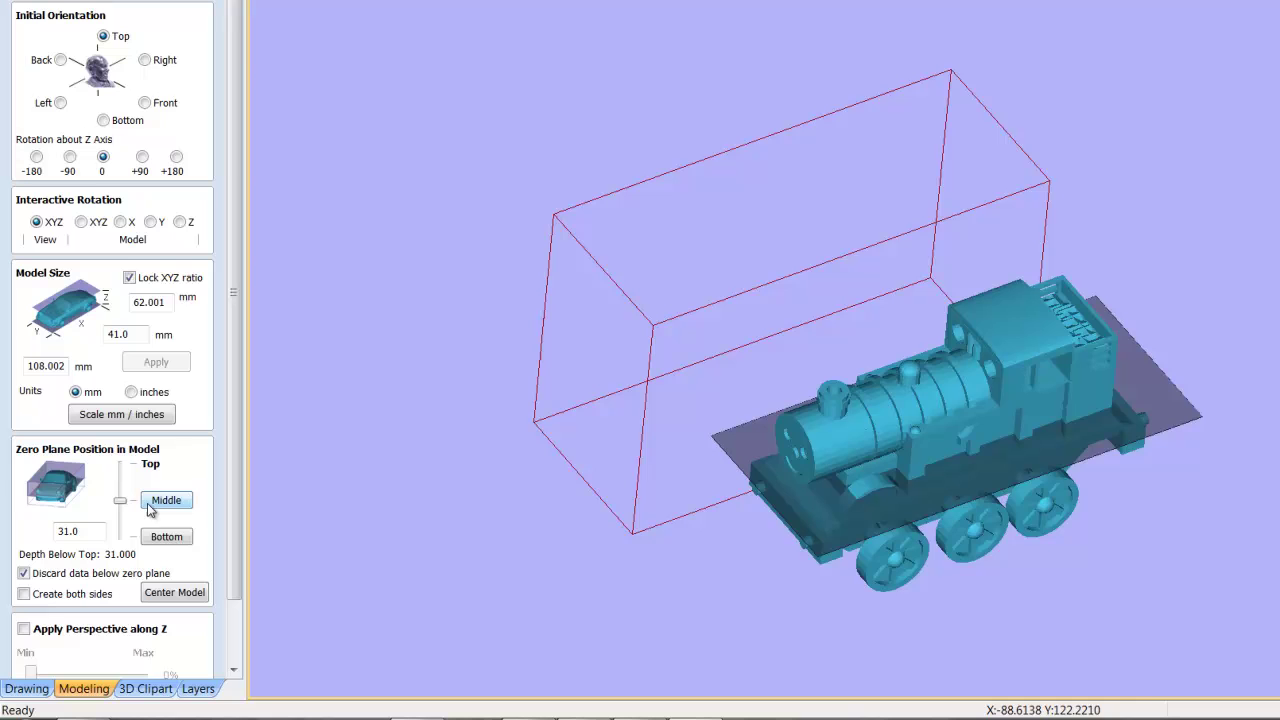
{"action": "left_click_drag", "start_coordinate": [120, 507], "coordinate": [126, 516]}
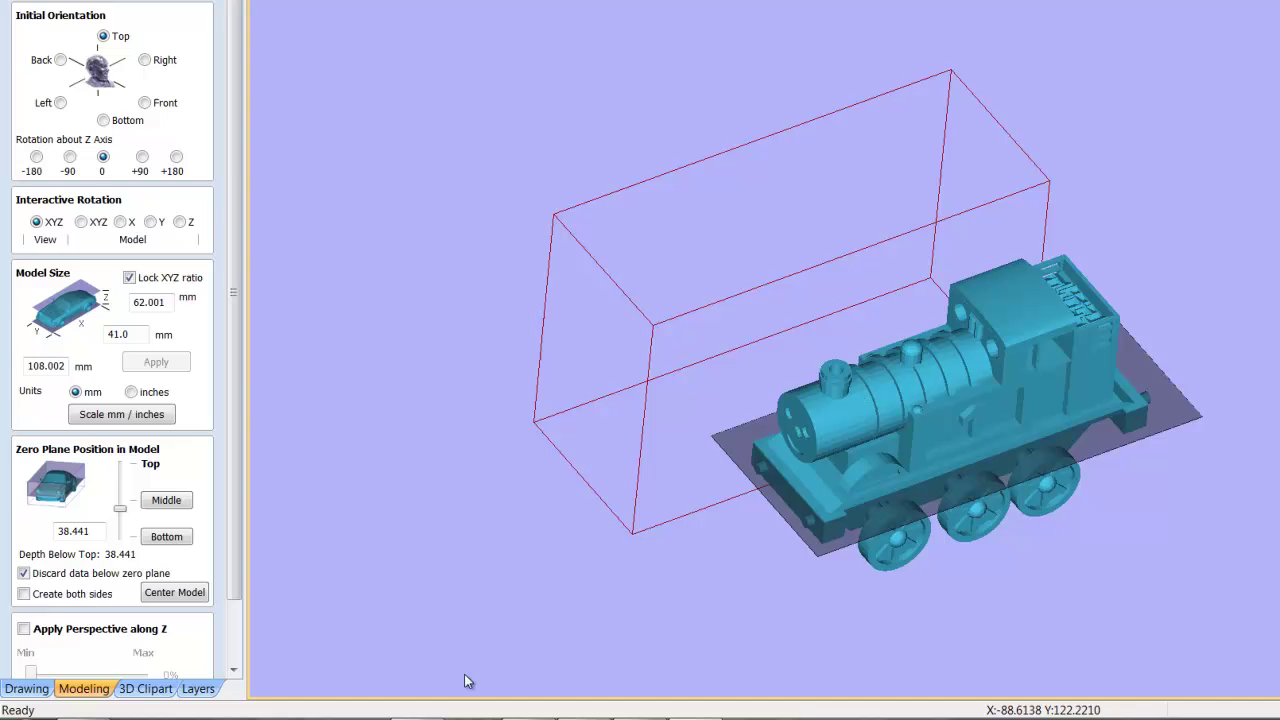
{"action": "left_click_drag", "start_coordinate": [232, 545], "coordinate": [236, 590]}
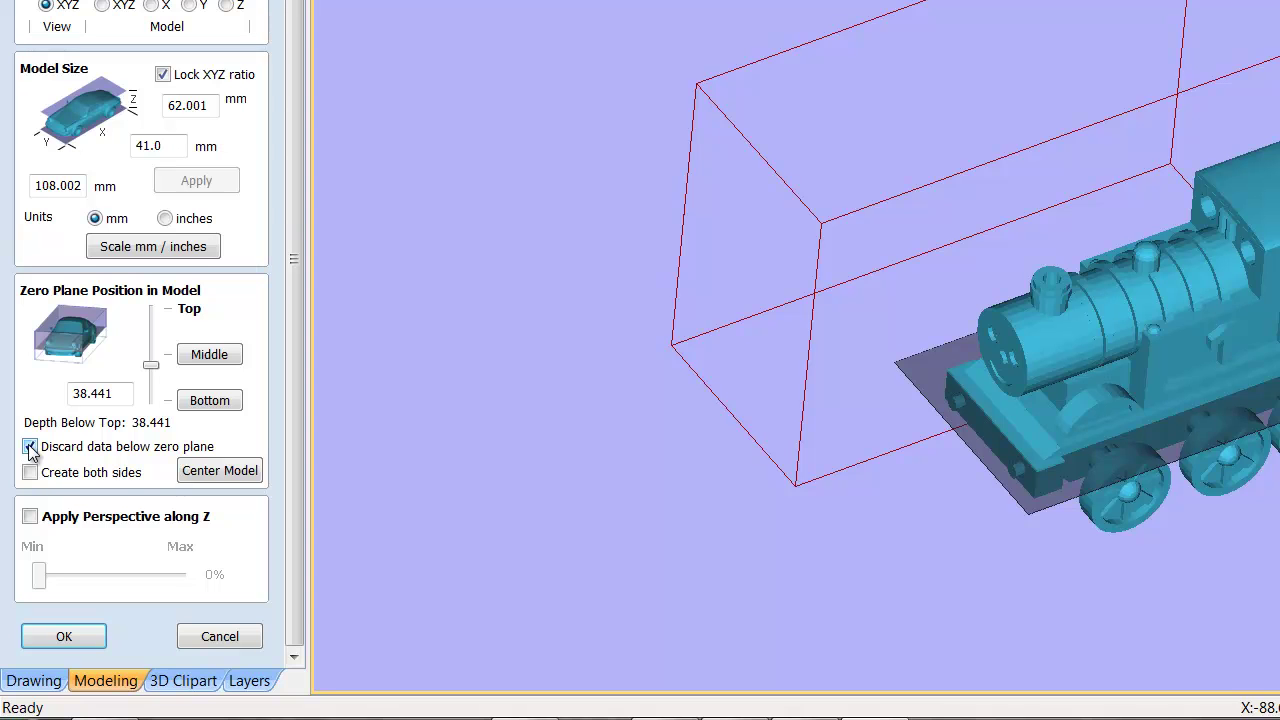
{"action": "left_click", "coordinate": [31, 472]}
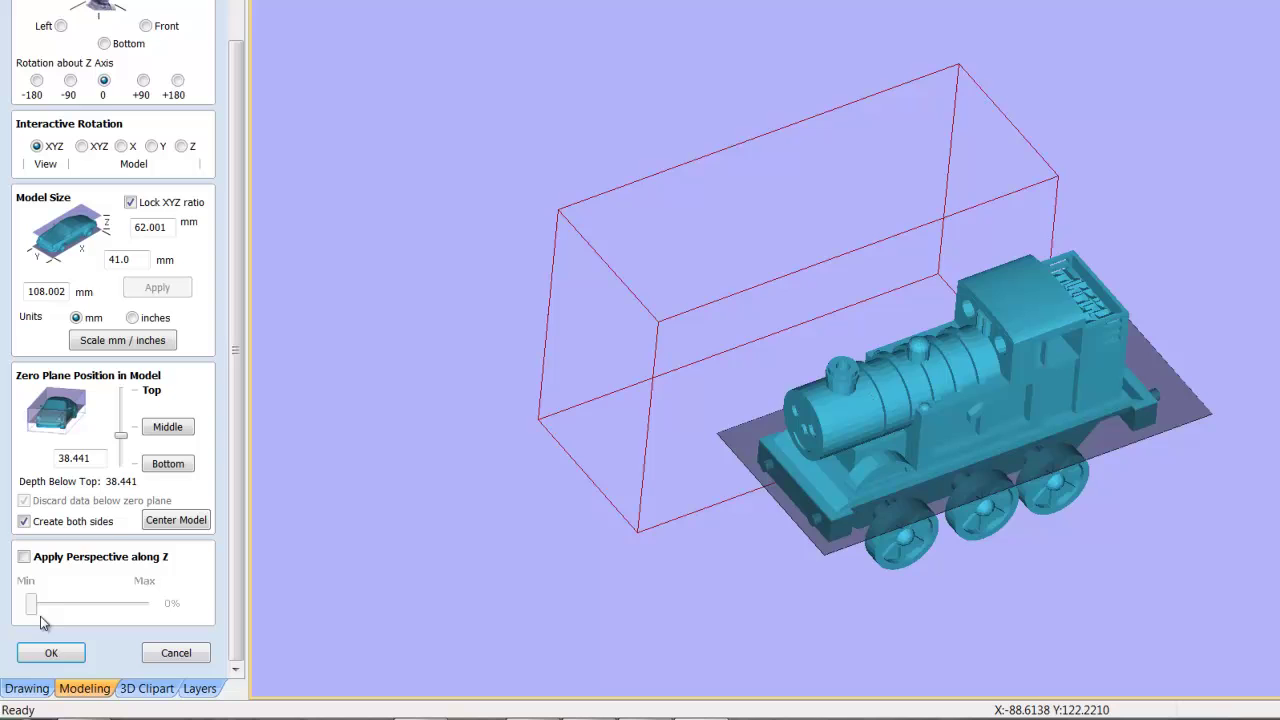
Try perspective along Z at varying strengths while orbiting, then turn it off.
{"action": "left_click", "coordinate": [24, 557]}
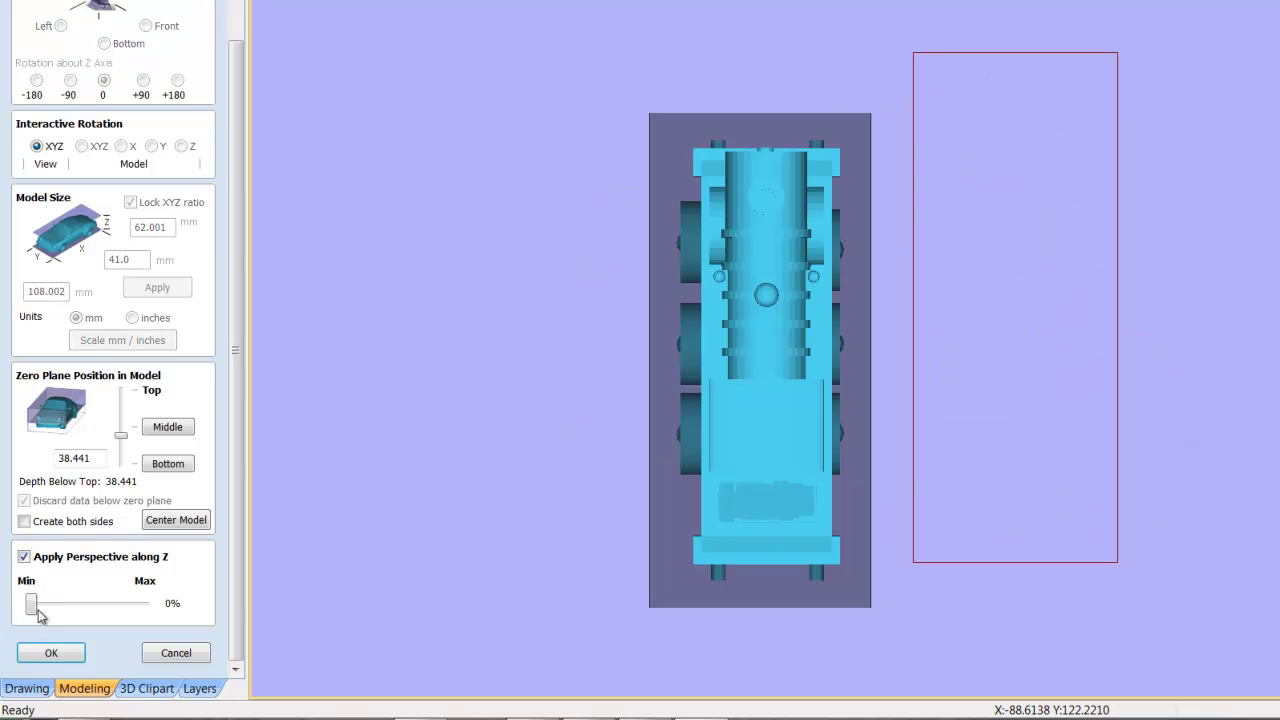
{"action": "left_click_drag", "start_coordinate": [33, 606], "coordinate": [226, 612]}
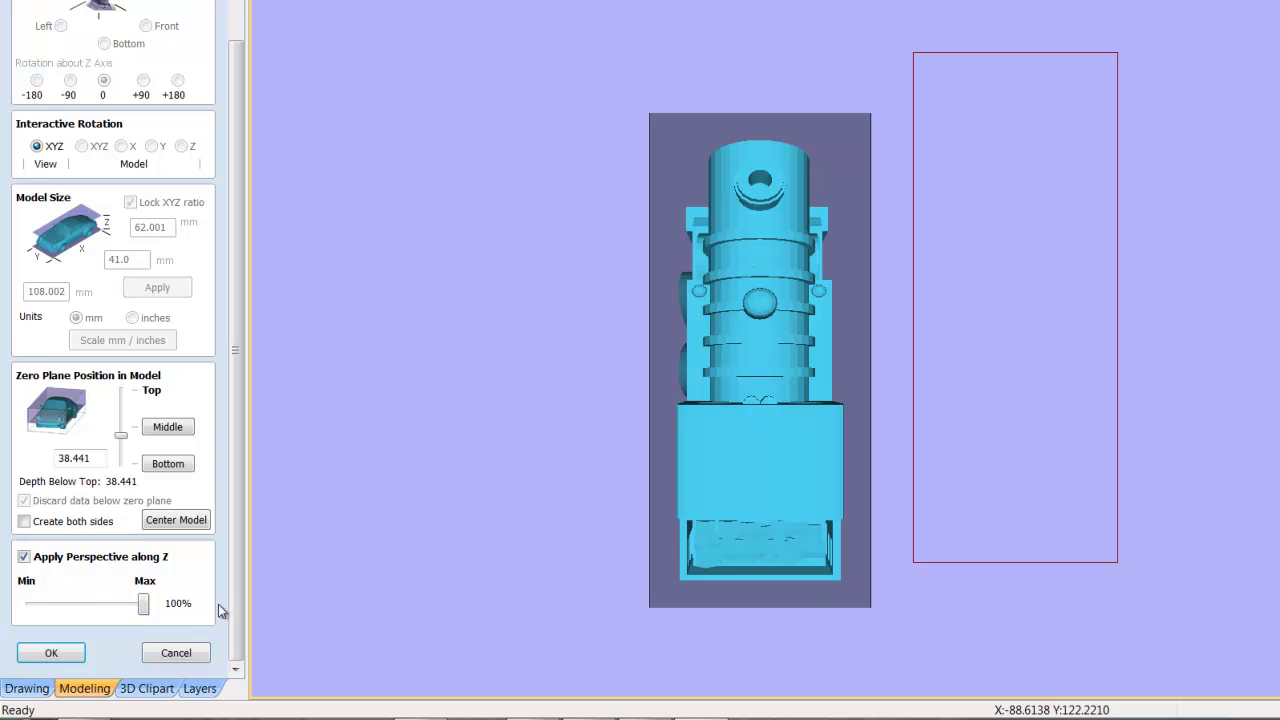
{"action": "mouse_move", "coordinate": [579, 548]}
{"action": "left_mouse_down"}
{"action": "mouse_move", "coordinate": [608, 523]}
{"action": "mouse_move", "coordinate": [604, 187]}
{"action": "mouse_move", "coordinate": [1074, 400]}
{"action": "mouse_move", "coordinate": [1229, 417]}
{"action": "left_mouse_up"}
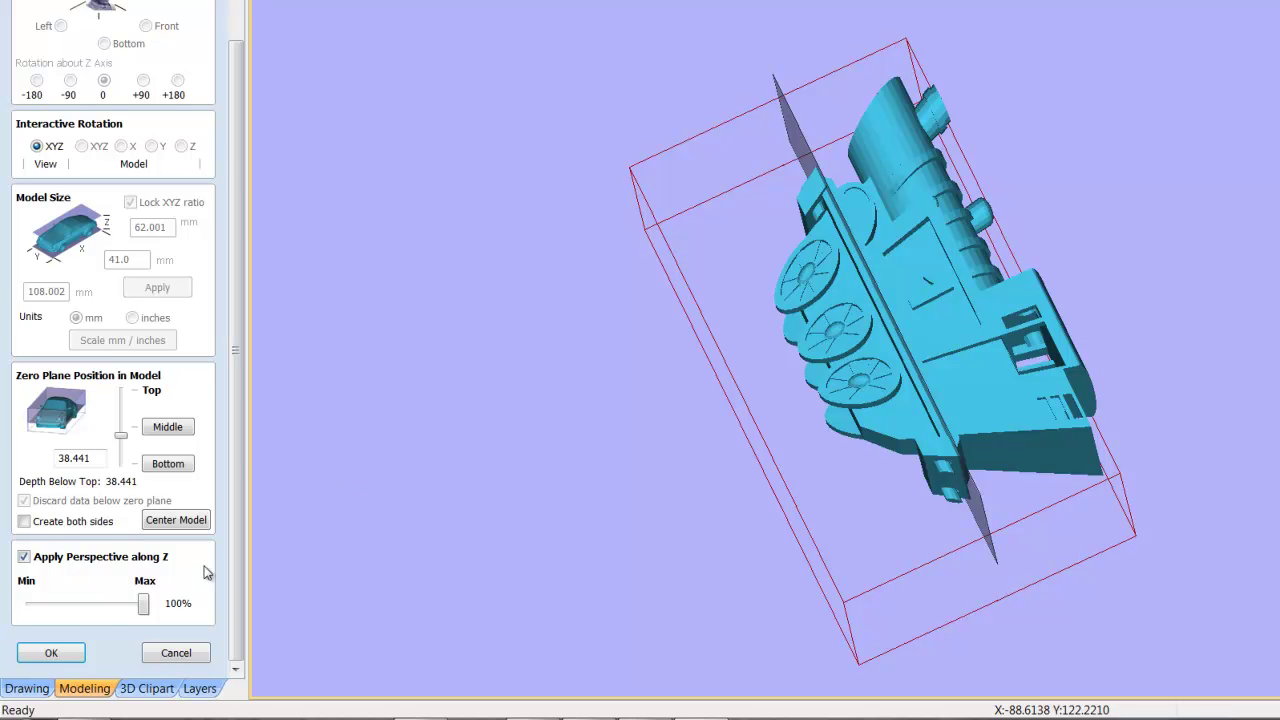
{"action": "left_click_drag", "start_coordinate": [143, 610], "coordinate": [2, 610]}
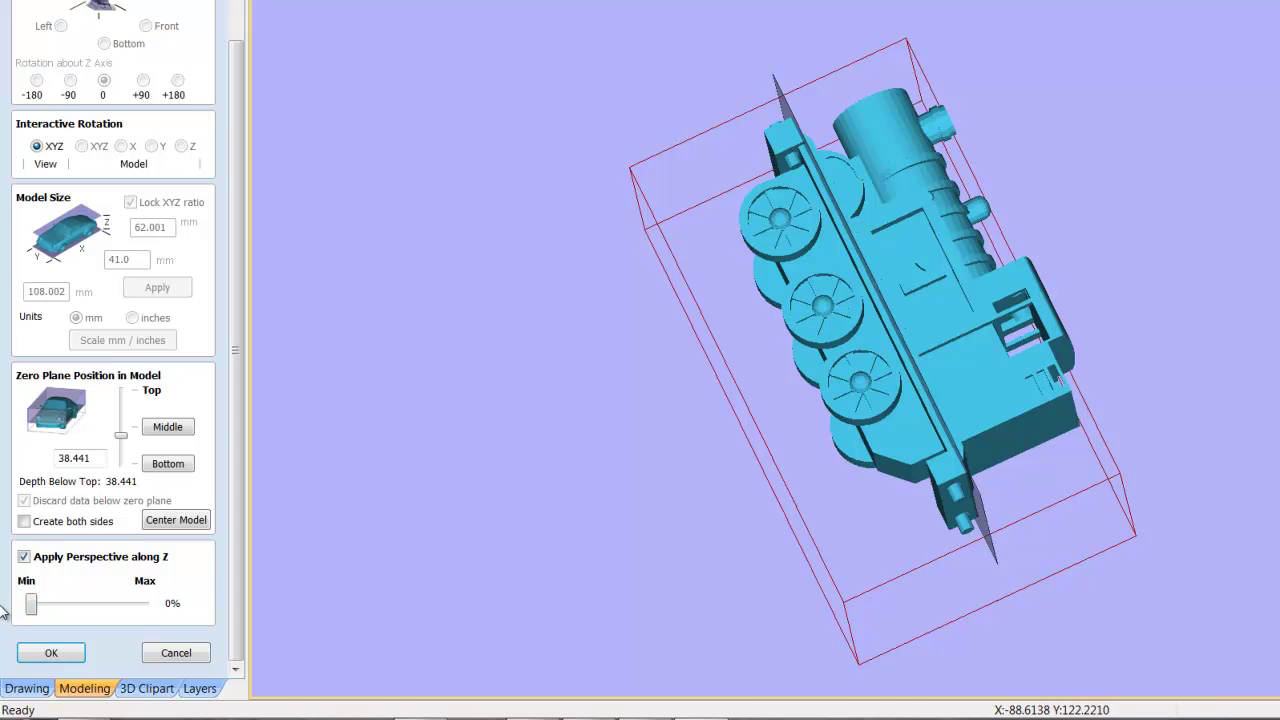
{"action": "left_click", "coordinate": [25, 558]}
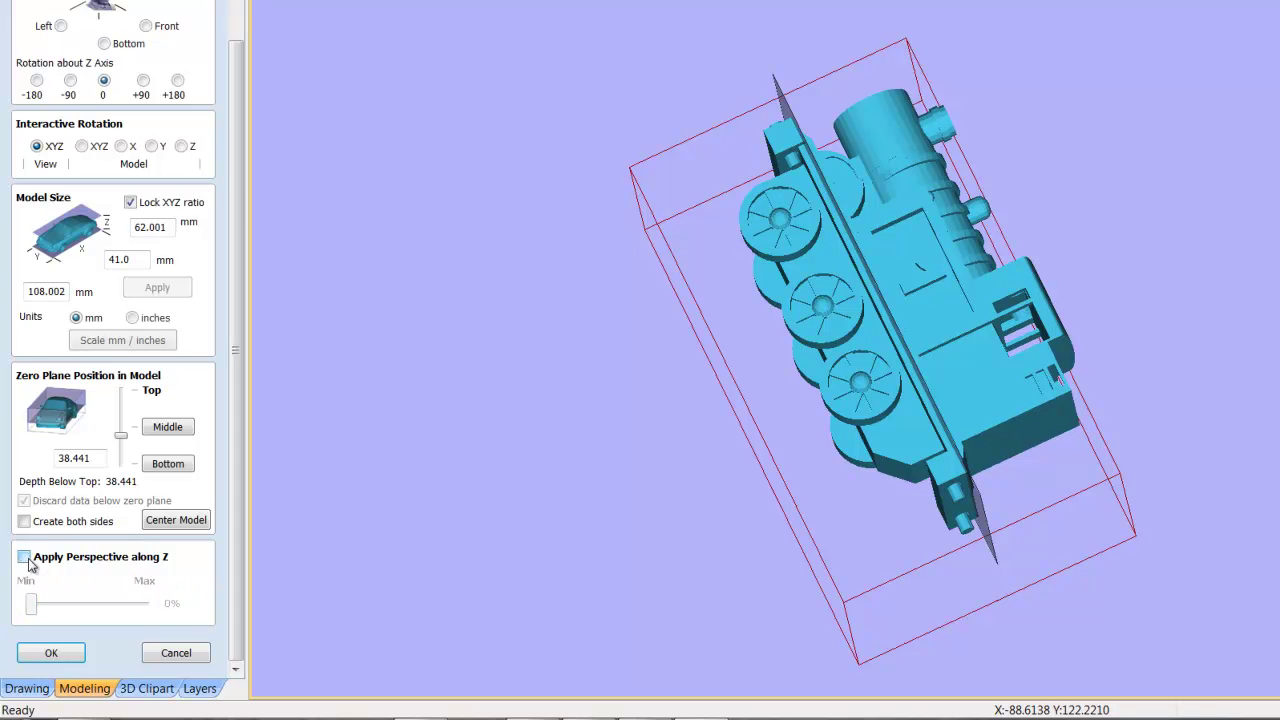
Re-apply Z perspective at about 78% from an oblique view, then switch it off.
{"action": "left_click", "coordinate": [24, 557]}
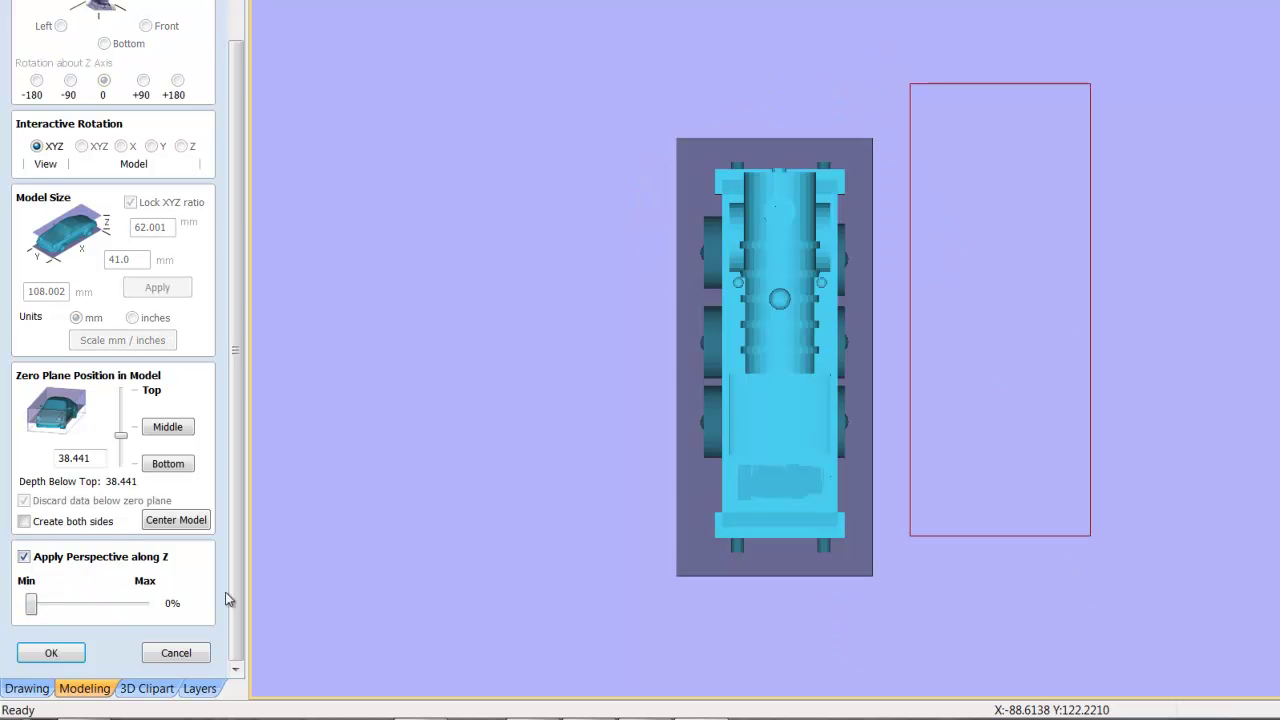
{"action": "left_click_drag", "start_coordinate": [577, 553], "coordinate": [981, 408]}
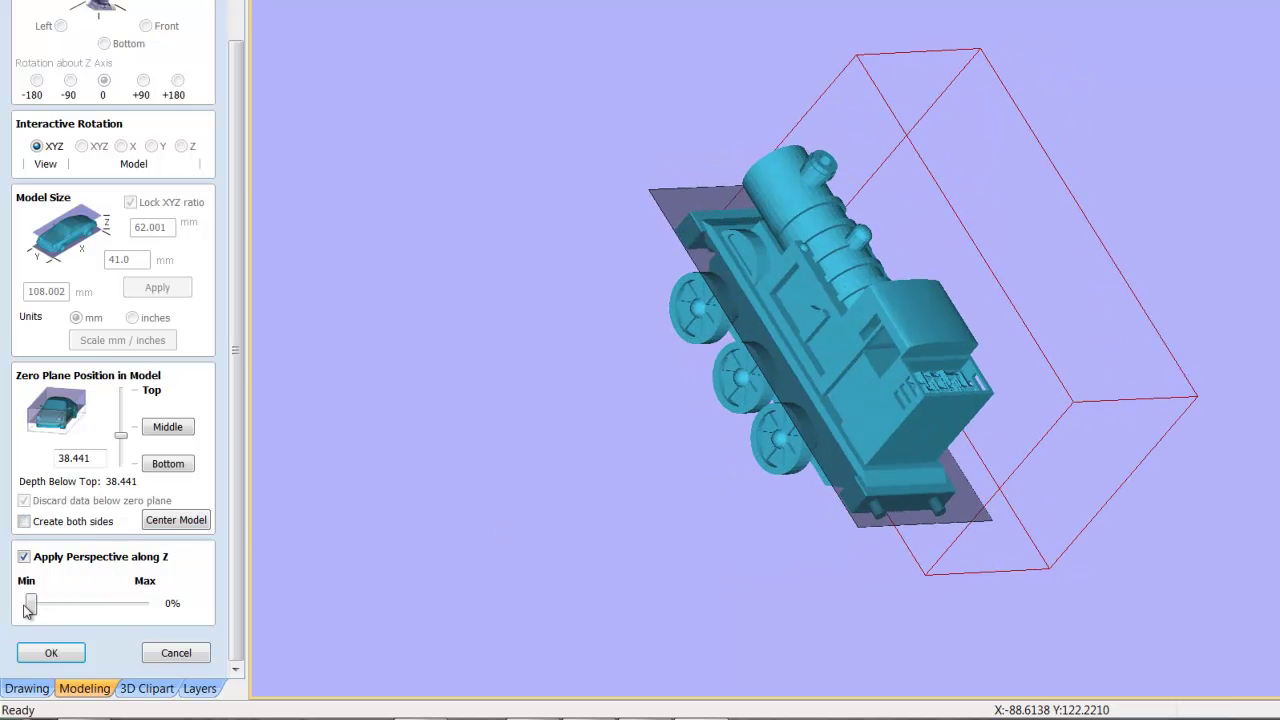
{"action": "mouse_move", "coordinate": [30, 608]}
{"action": "left_mouse_down"}
{"action": "mouse_move", "coordinate": [168, 604]}
{"action": "mouse_move", "coordinate": [80, 612]}
{"action": "left_mouse_up"}
{"action": "left_click", "coordinate": [24, 556]}
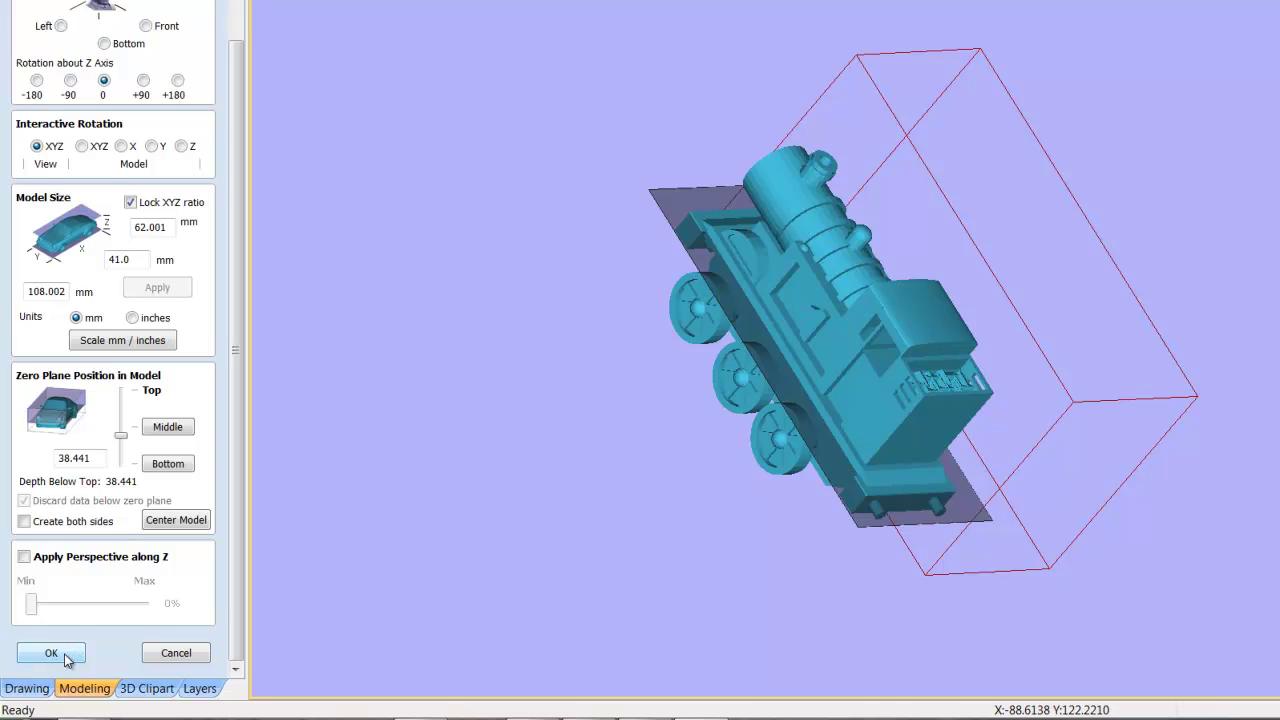
{"action": "left_click", "coordinate": [64, 653]}
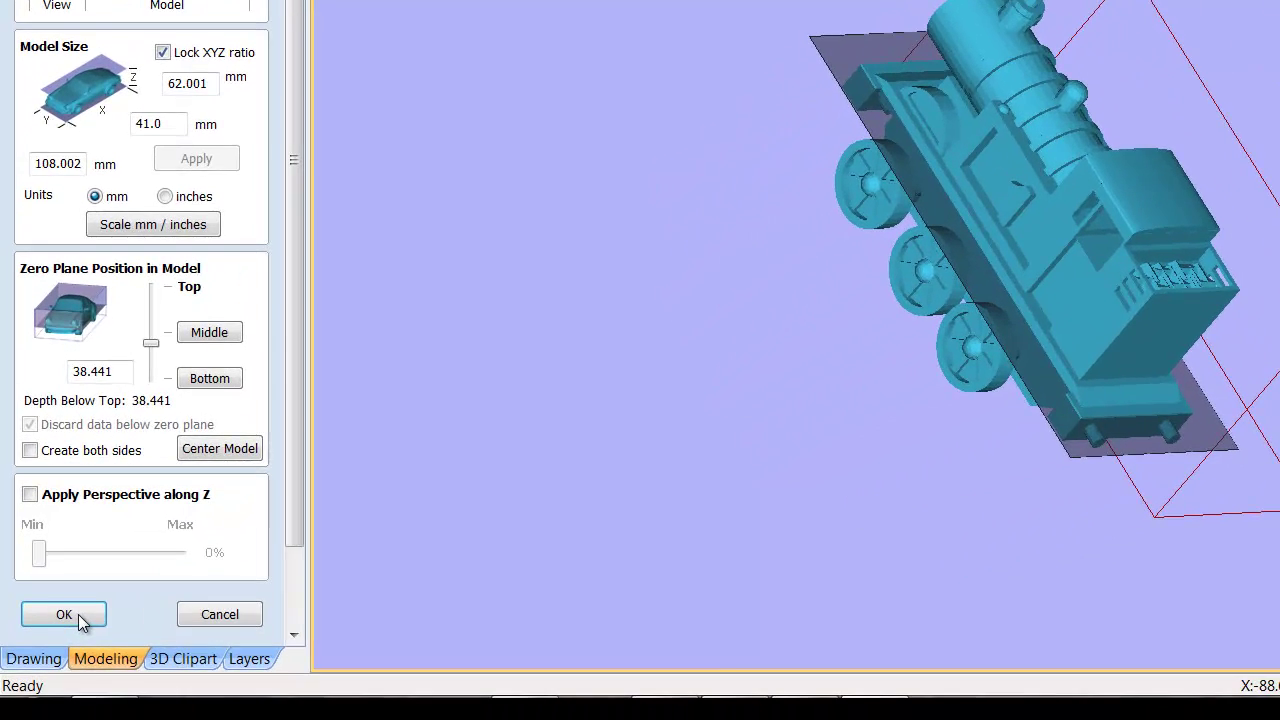
{"action": "left_click", "coordinate": [64, 614]}
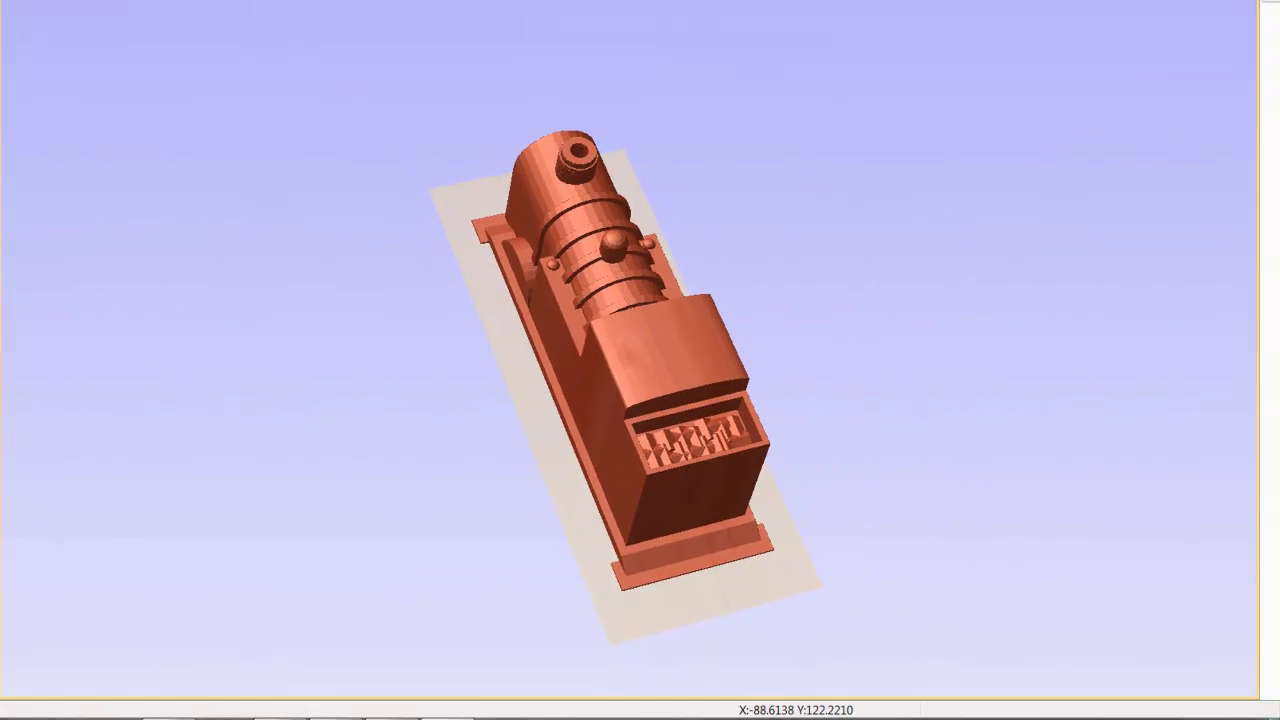
{"action": "mouse_move", "coordinate": [546, 582]}
{"action": "left_mouse_down"}
{"action": "mouse_move", "coordinate": [1119, 410]}
{"action": "mouse_move", "coordinate": [929, 451]}
{"action": "mouse_move", "coordinate": [957, 460]}
{"action": "mouse_move", "coordinate": [846, 472]}
{"action": "mouse_move", "coordinate": [631, 477]}
{"action": "mouse_move", "coordinate": [540, 453]}
{"action": "mouse_move", "coordinate": [573, 476]}
{"action": "left_mouse_up"}
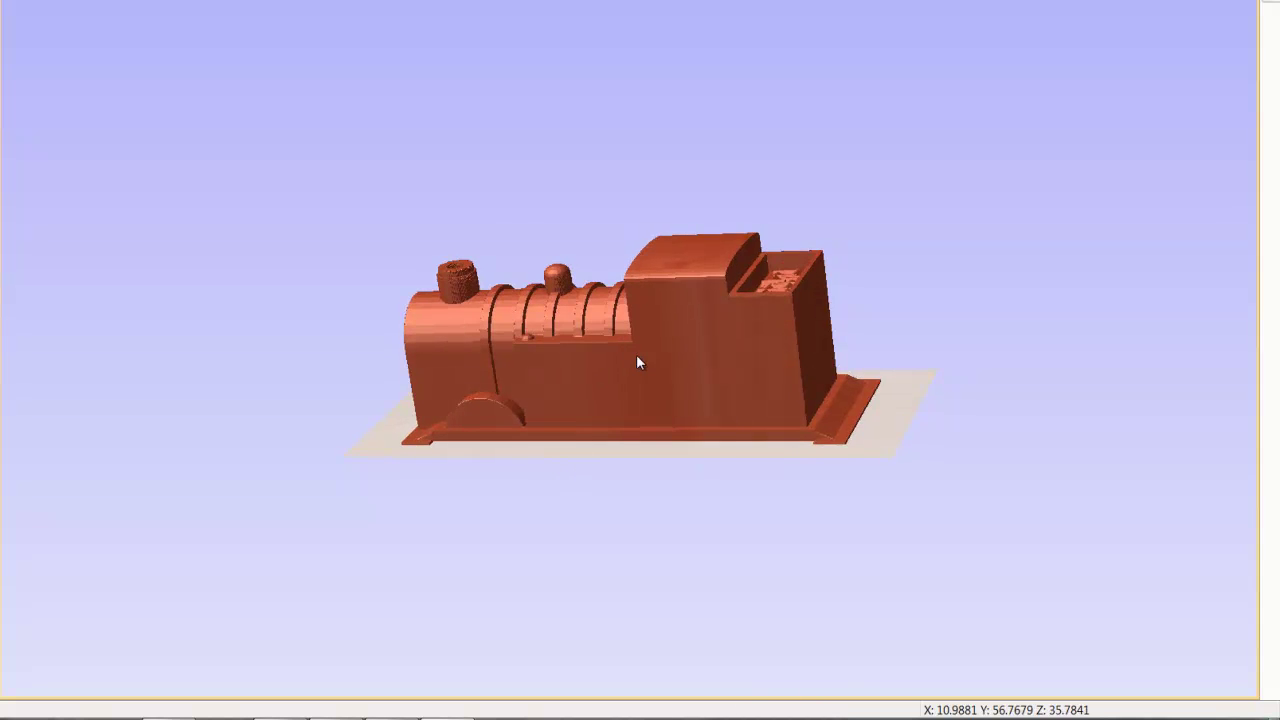
{"action": "left_click_drag", "start_coordinate": [636, 356], "coordinate": [652, 527]}
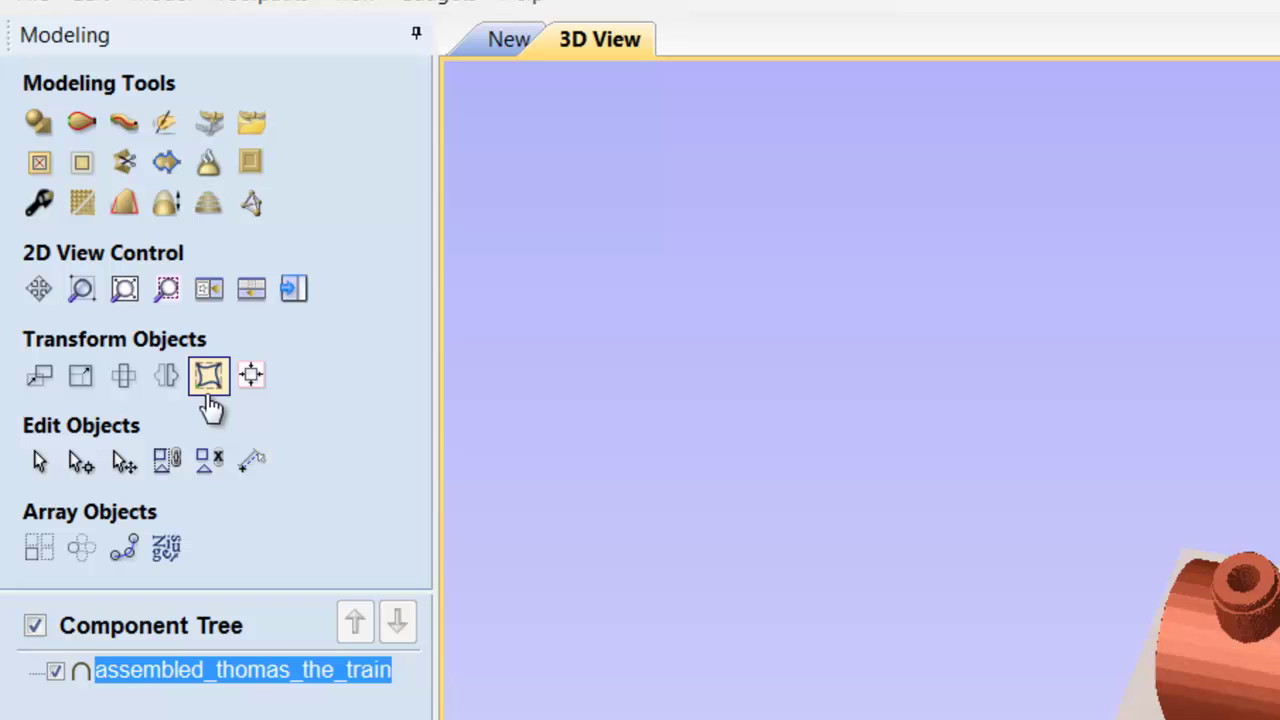
Outline the train with a boundary vector, select it in 2D, and open 3D finishing Material Setup.
{"action": "left_click", "coordinate": [167, 172]}
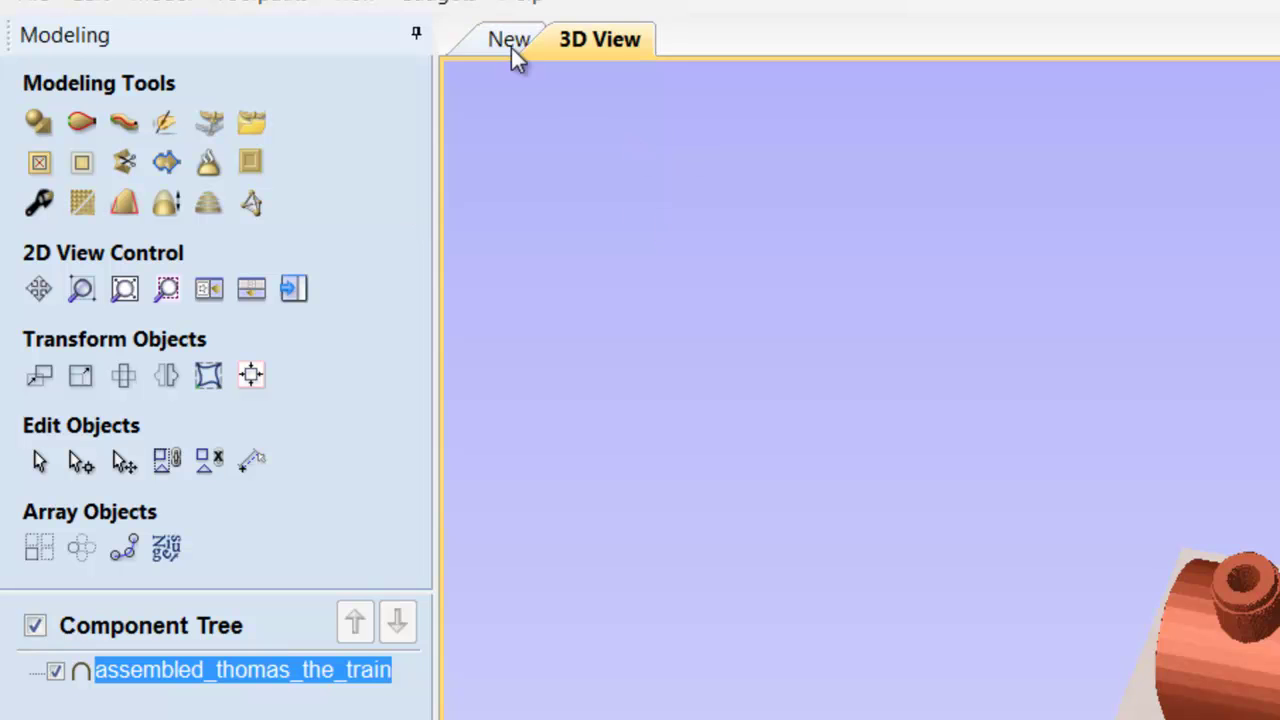
{"action": "left_click", "coordinate": [360, 100]}
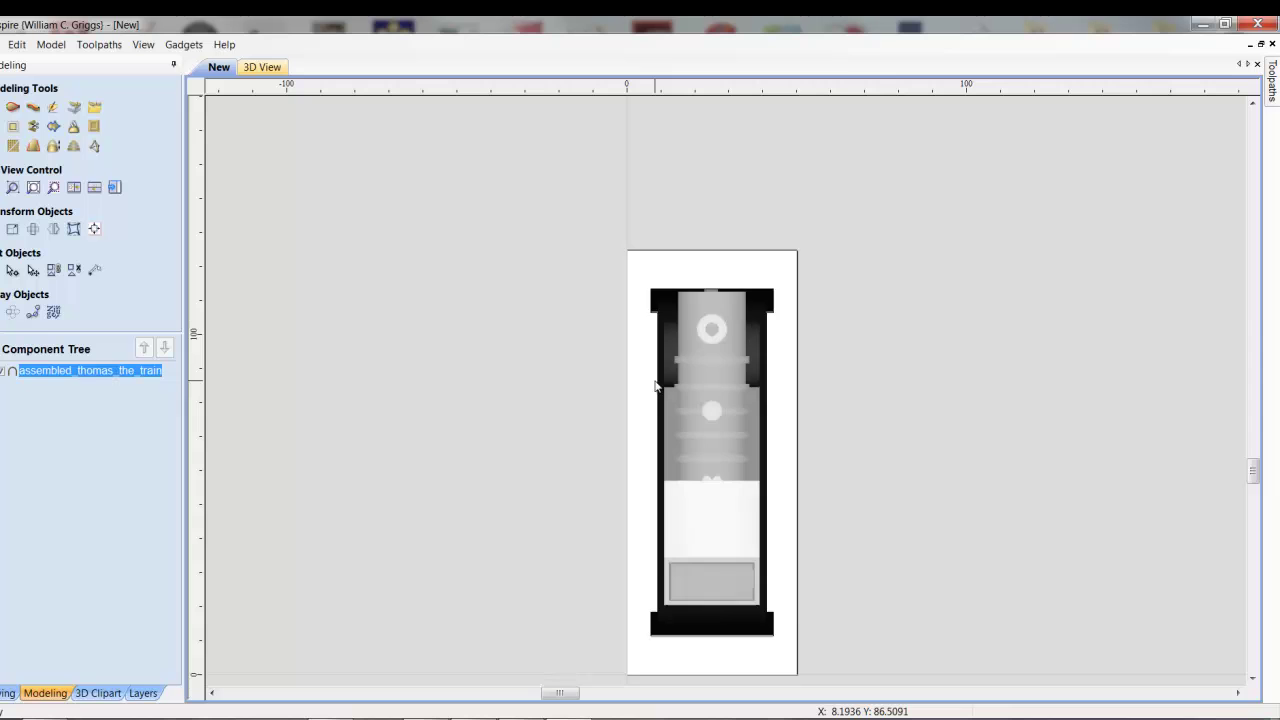
{"action": "left_click", "coordinate": [662, 330]}
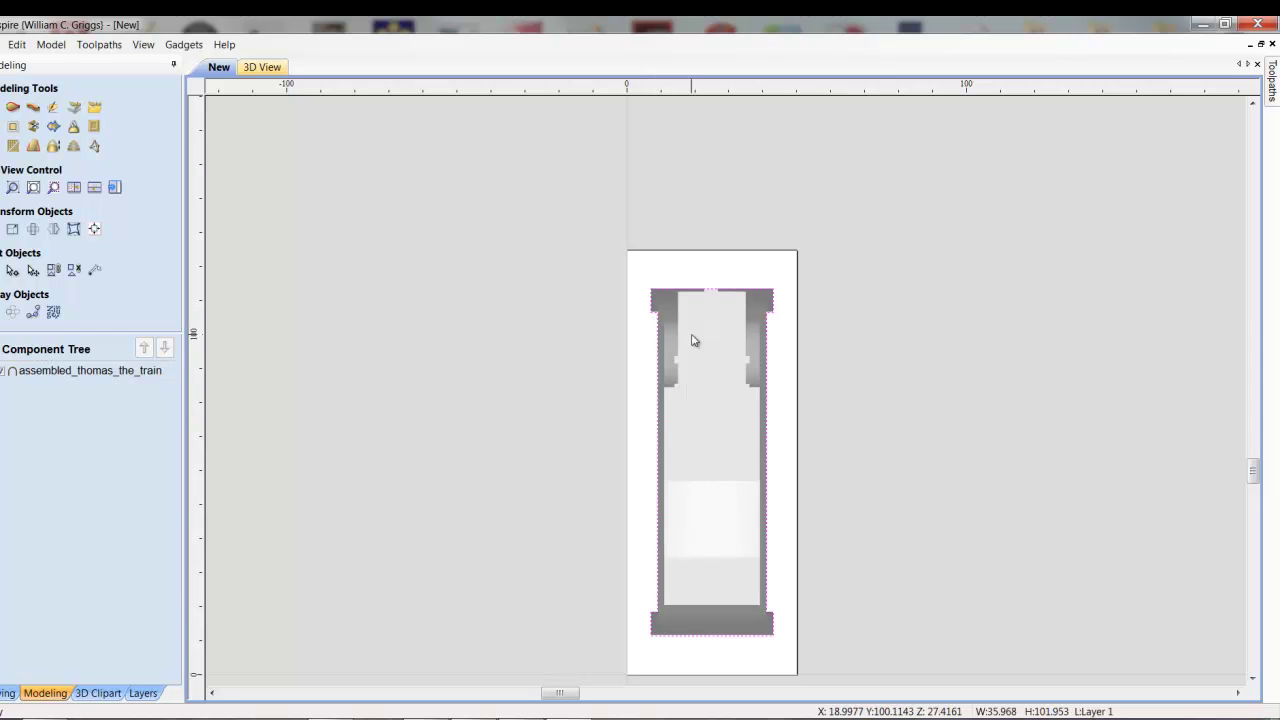
{"action": "left_click", "coordinate": [1274, 90]}
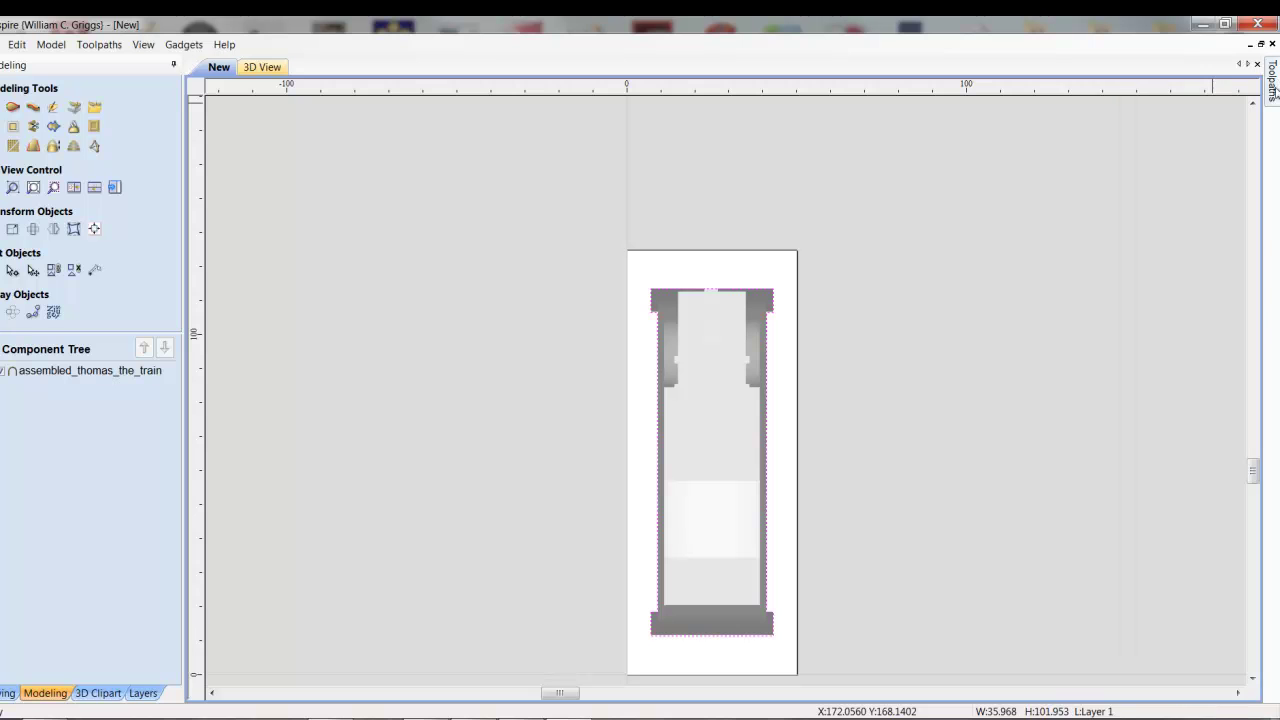
{"action": "left_click", "coordinate": [1045, 249]}
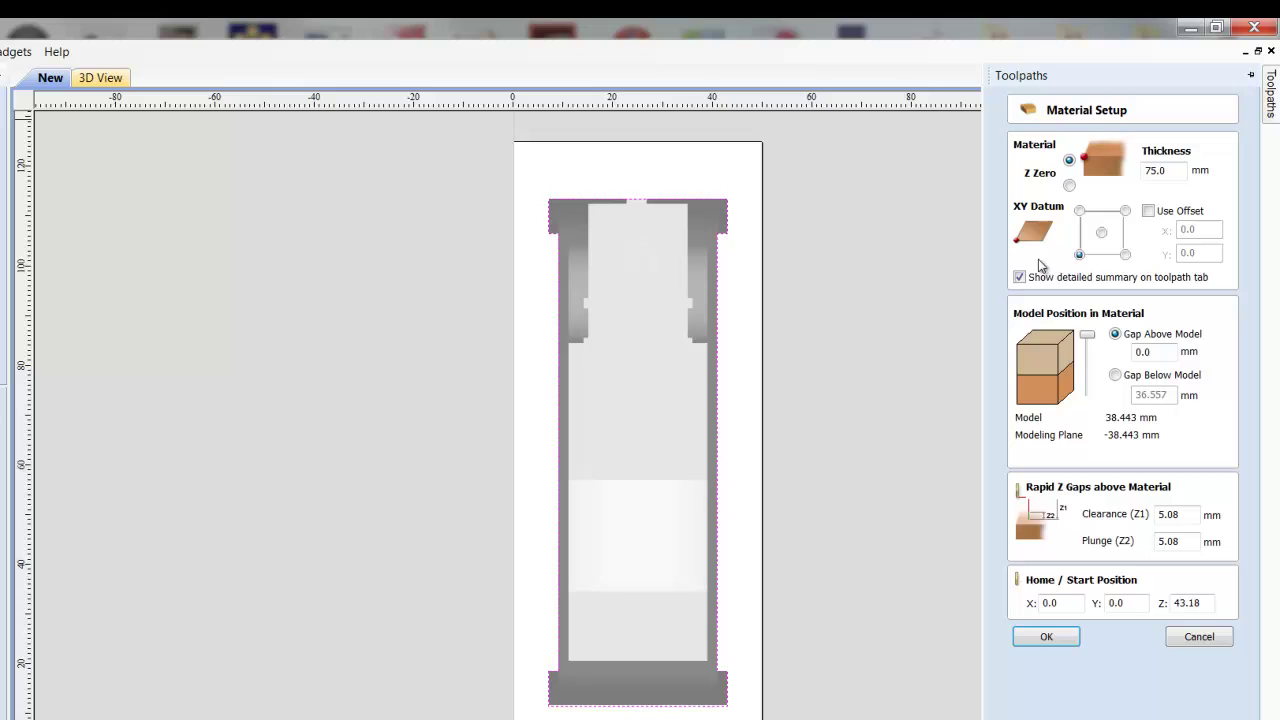
Accept the material setup, give 3D Finish 1 a 0.125-inch ball nose, and calculate it.
{"action": "left_click", "coordinate": [1045, 634]}
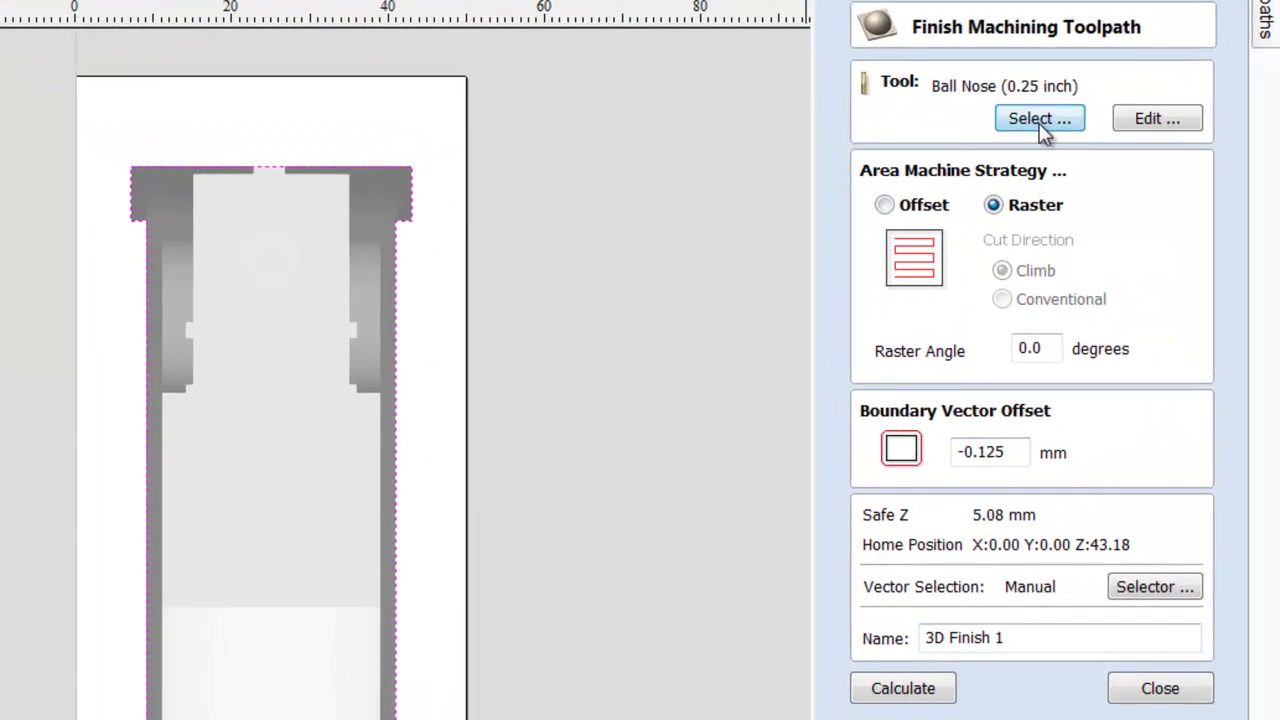
{"action": "left_click", "coordinate": [1040, 118]}
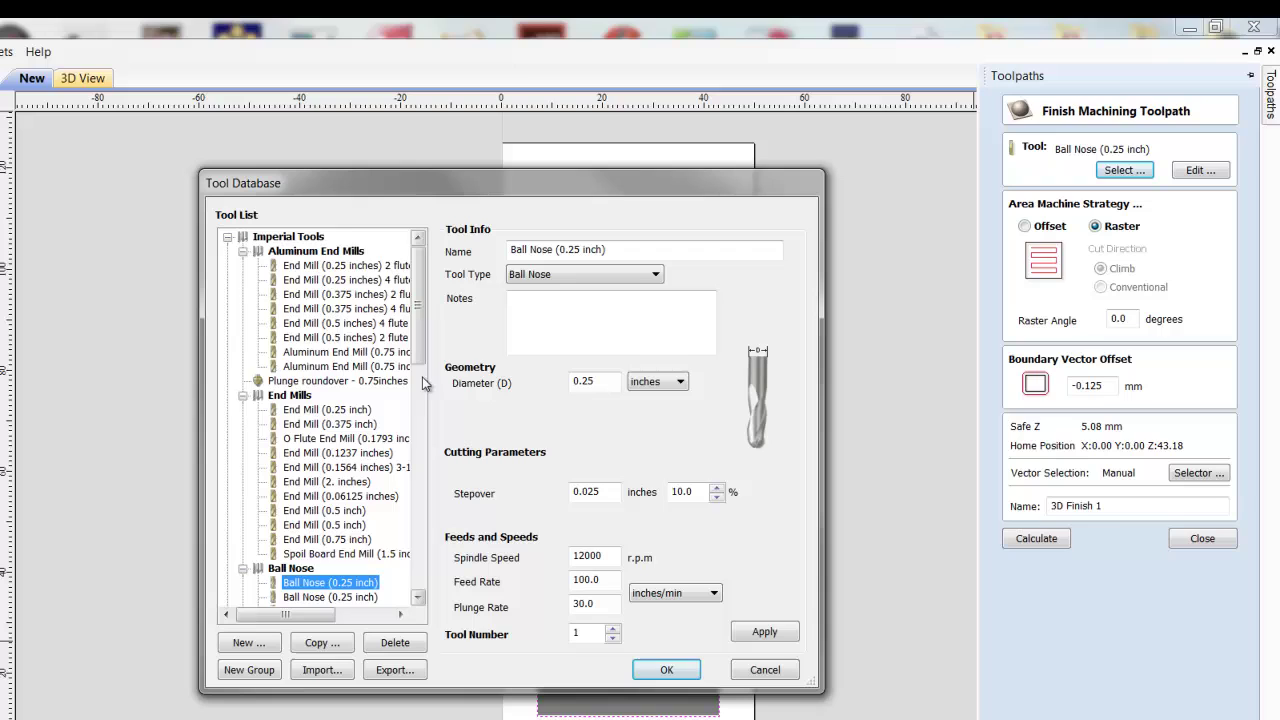
{"action": "scroll", "coordinate": [423, 360], "scroll_direction": "down", "scroll_amount": 2}
{"action": "scroll", "coordinate": [414, 371], "scroll_direction": "down", "scroll_amount": 1}
{"action": "scroll", "coordinate": [406, 400], "scroll_direction": "down", "scroll_amount": 1}
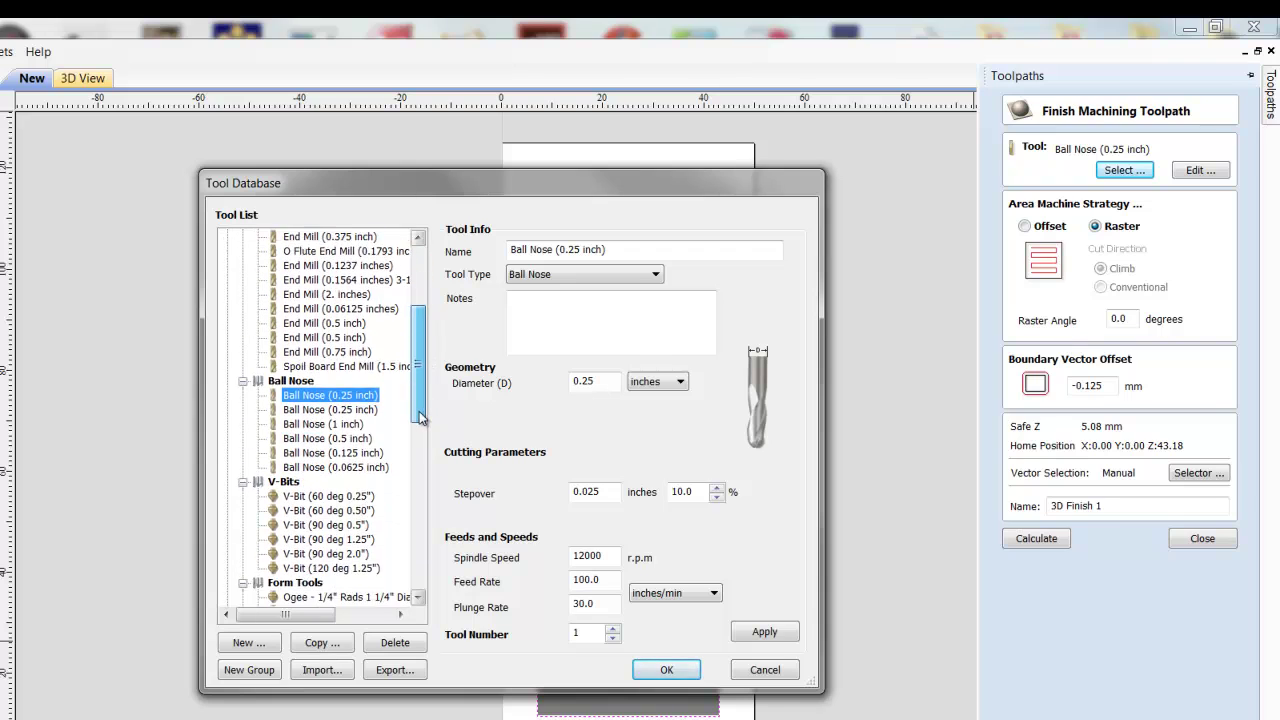
{"action": "left_click", "coordinate": [338, 445]}
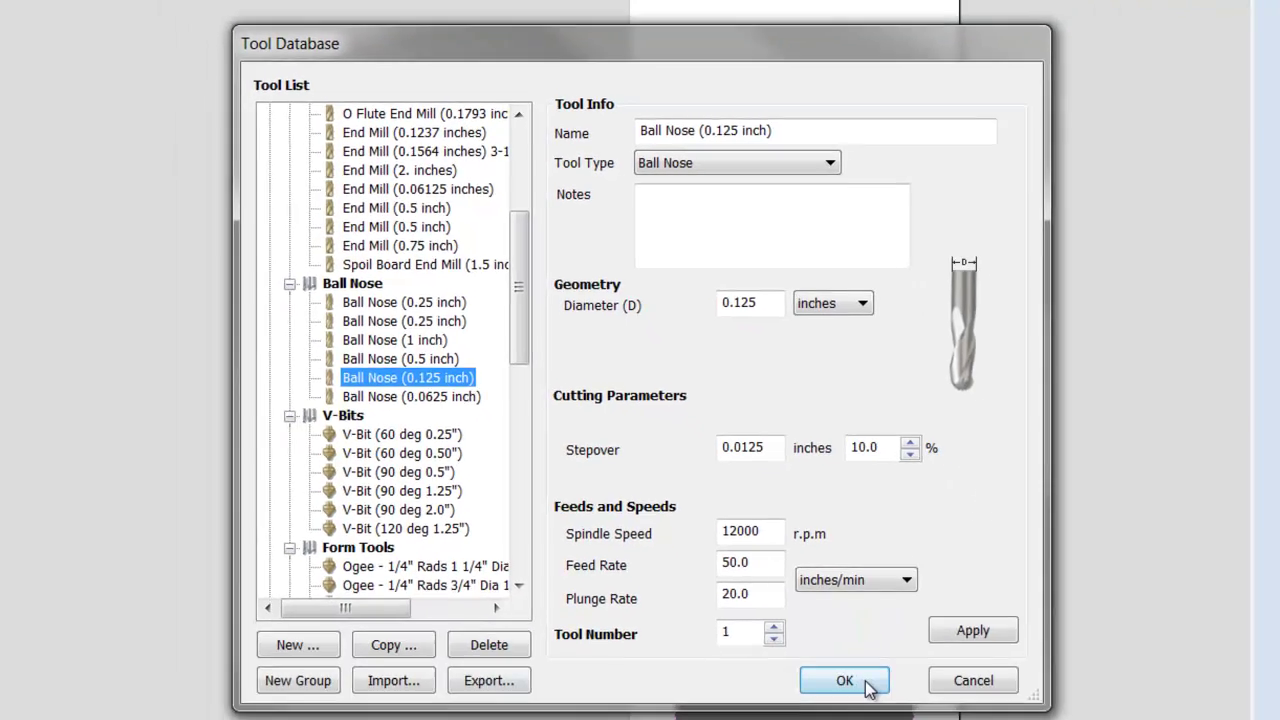
{"action": "left_click", "coordinate": [860, 680]}
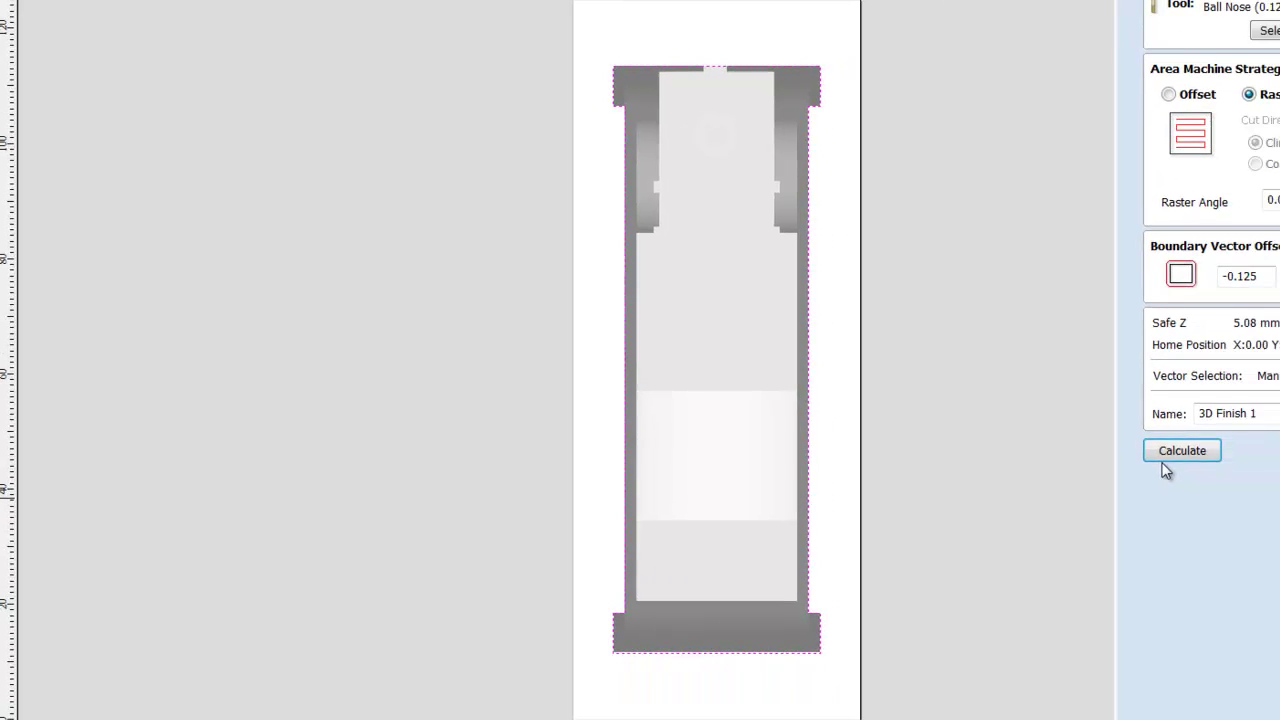
{"action": "left_click", "coordinate": [1021, 411]}
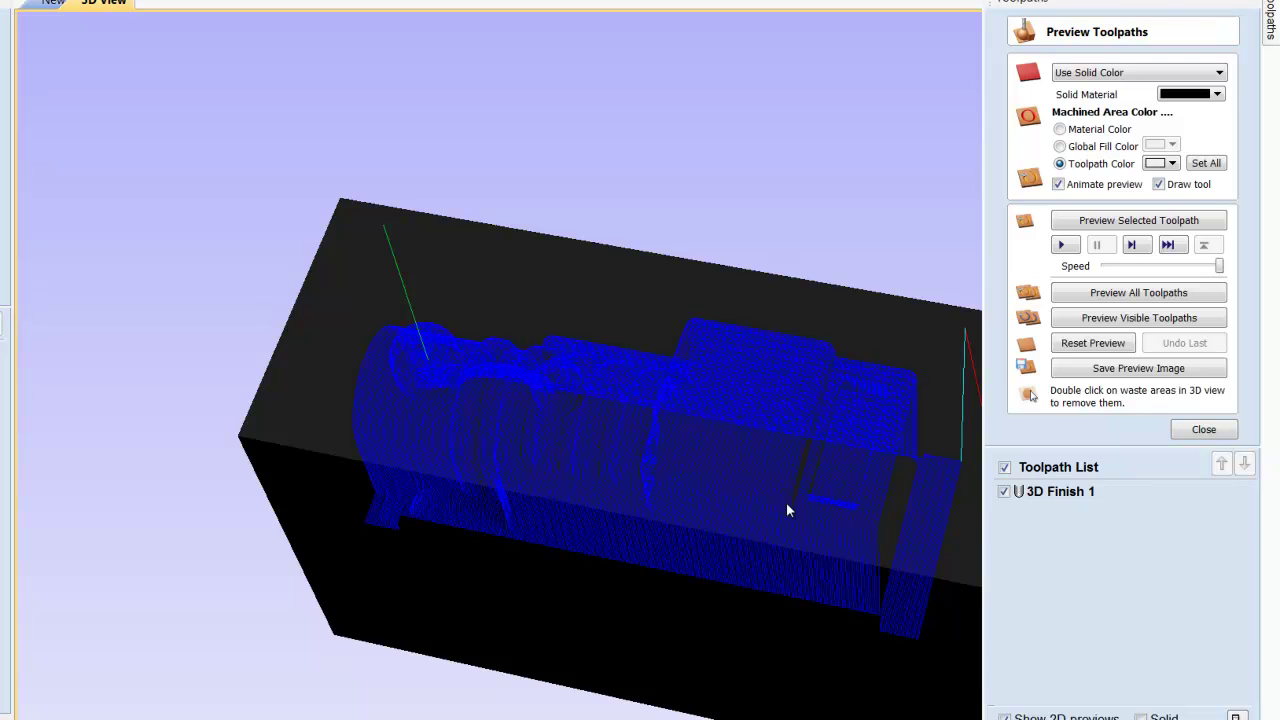
Pin the Toolpaths panel and animate 3D Finish 1 carving the train into the black block.
{"action": "mouse_move", "coordinate": [786, 502]}
{"action": "left_mouse_down"}
{"action": "mouse_move", "coordinate": [591, 529]}
{"action": "mouse_move", "coordinate": [613, 430]}
{"action": "left_mouse_up"}
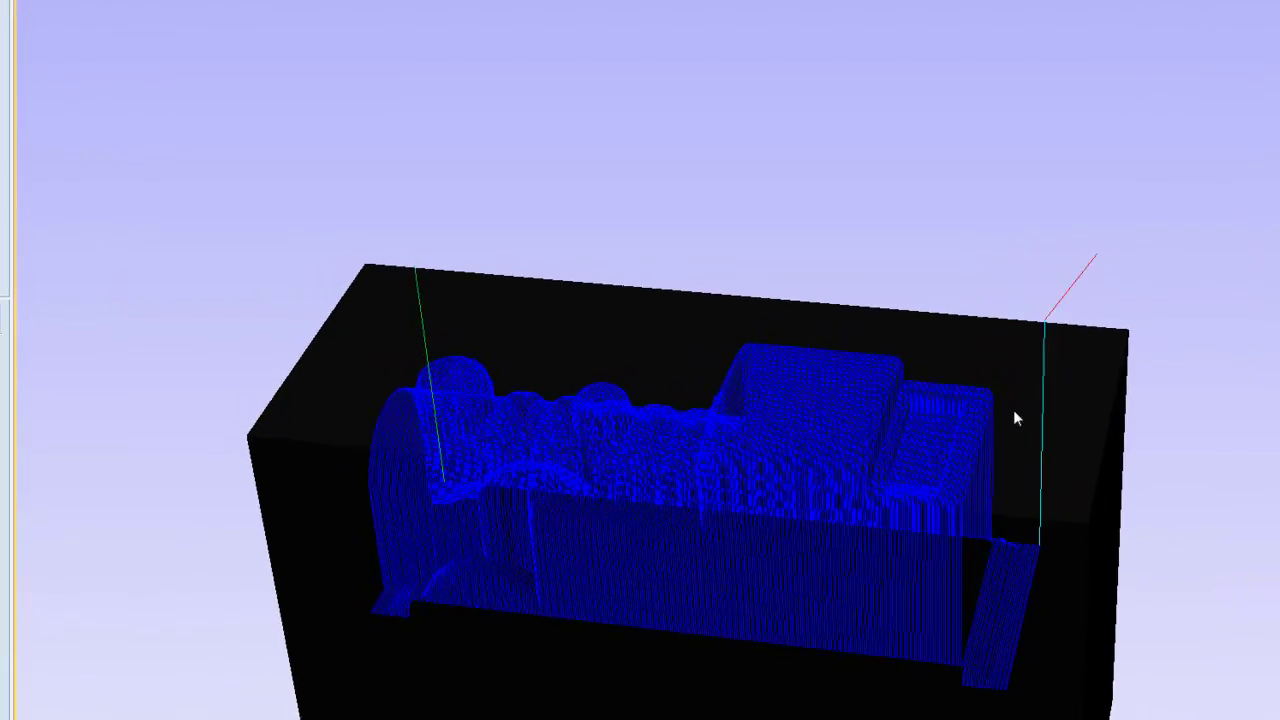
{"action": "middle_click_drag", "start_coordinate": [1013, 409], "coordinate": [866, 203]}
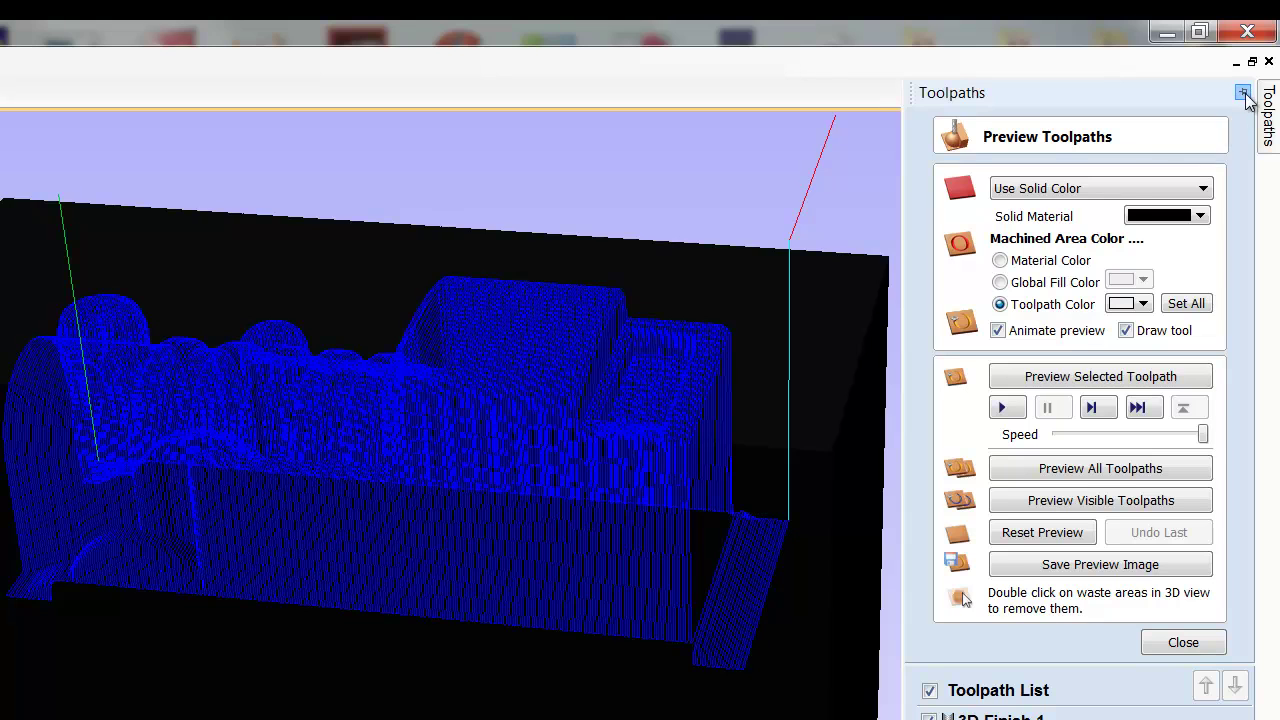
{"action": "left_click", "coordinate": [1247, 91]}
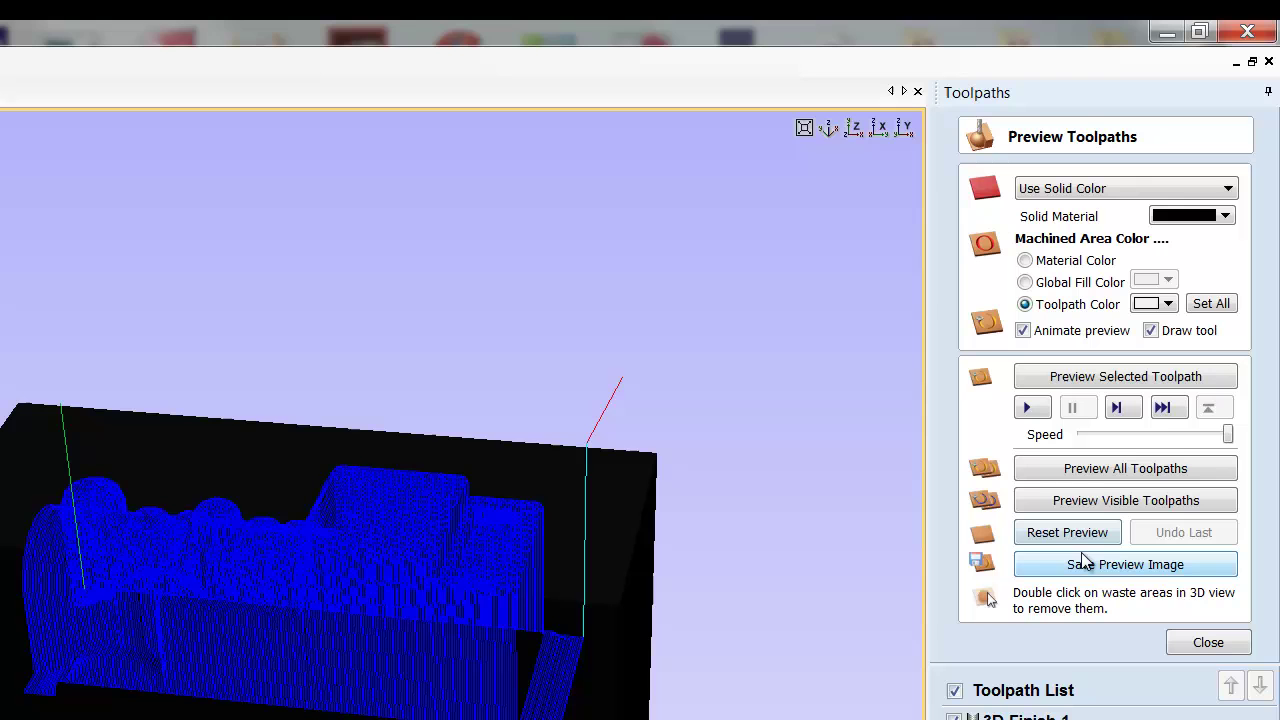
{"action": "left_click", "coordinate": [1101, 376]}
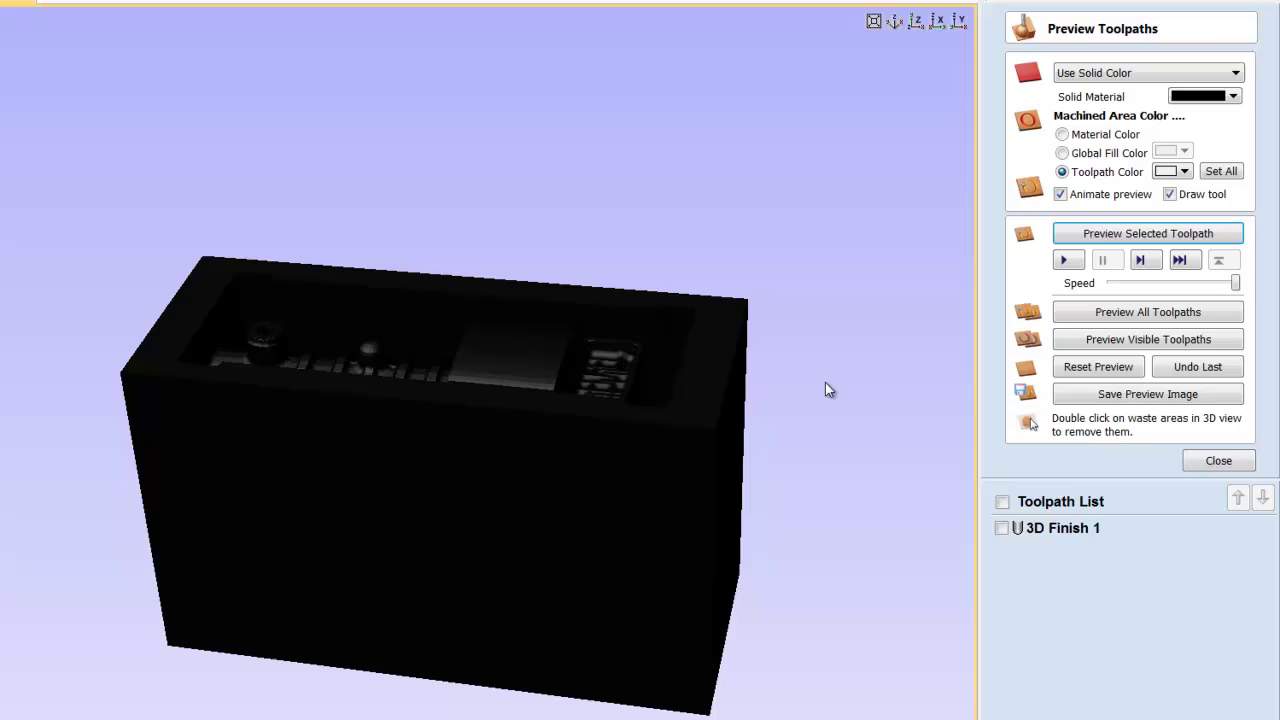
Change the simulated stock colour to White and orbit to inspect the carved train.
{"action": "left_click", "coordinate": [1234, 97]}
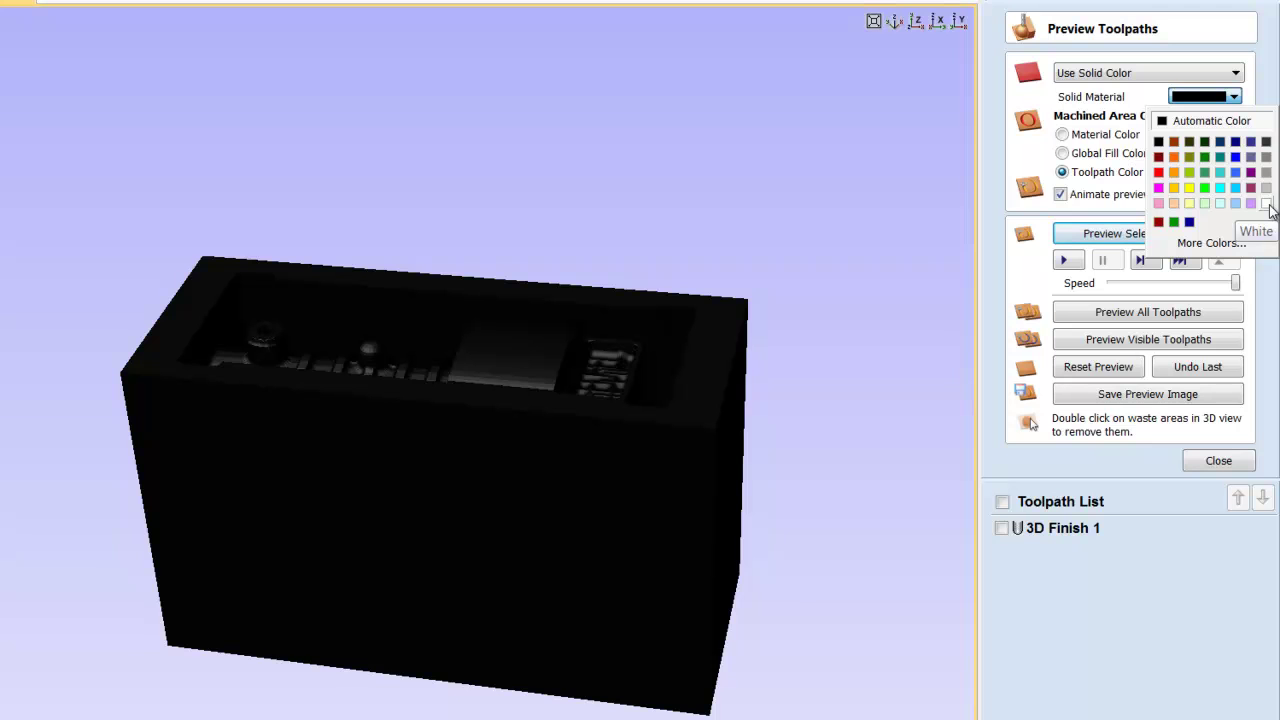
{"action": "left_click", "coordinate": [1266, 204]}
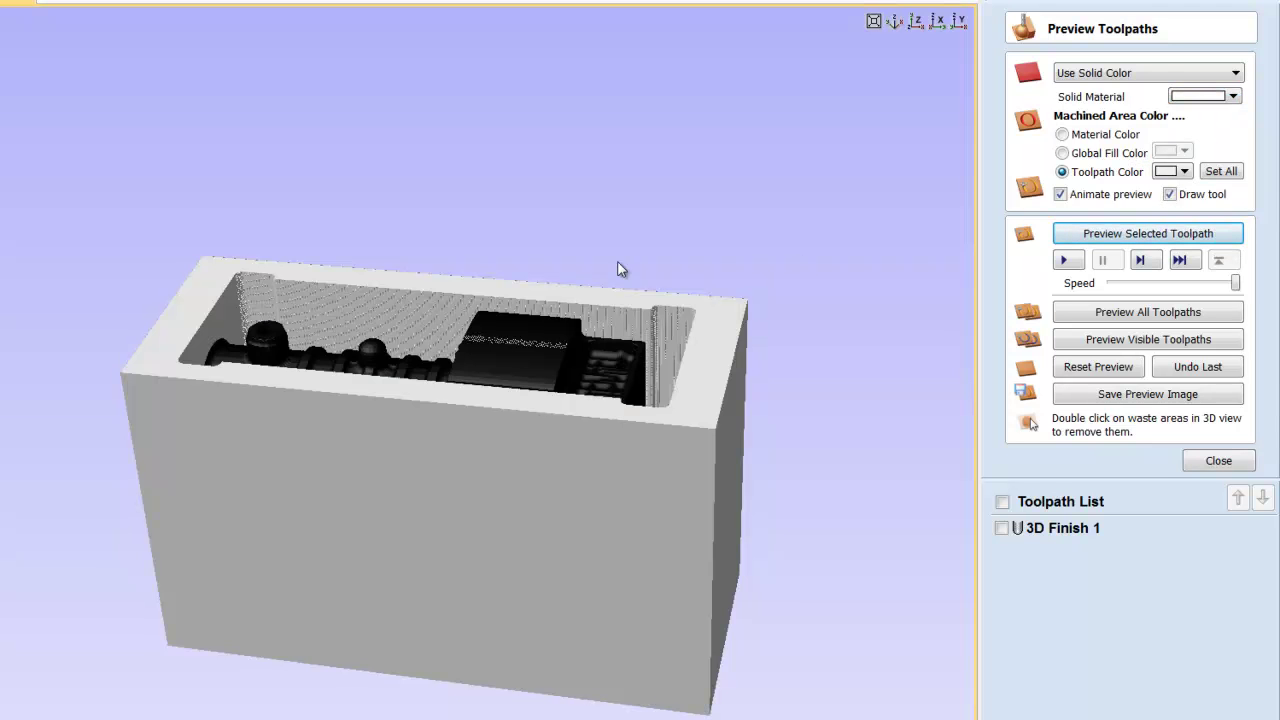
{"action": "mouse_move", "coordinate": [771, 201]}
{"action": "left_mouse_down"}
{"action": "mouse_move", "coordinate": [594, 568]}
{"action": "mouse_move", "coordinate": [737, 523]}
{"action": "mouse_move", "coordinate": [823, 469]}
{"action": "left_mouse_up"}
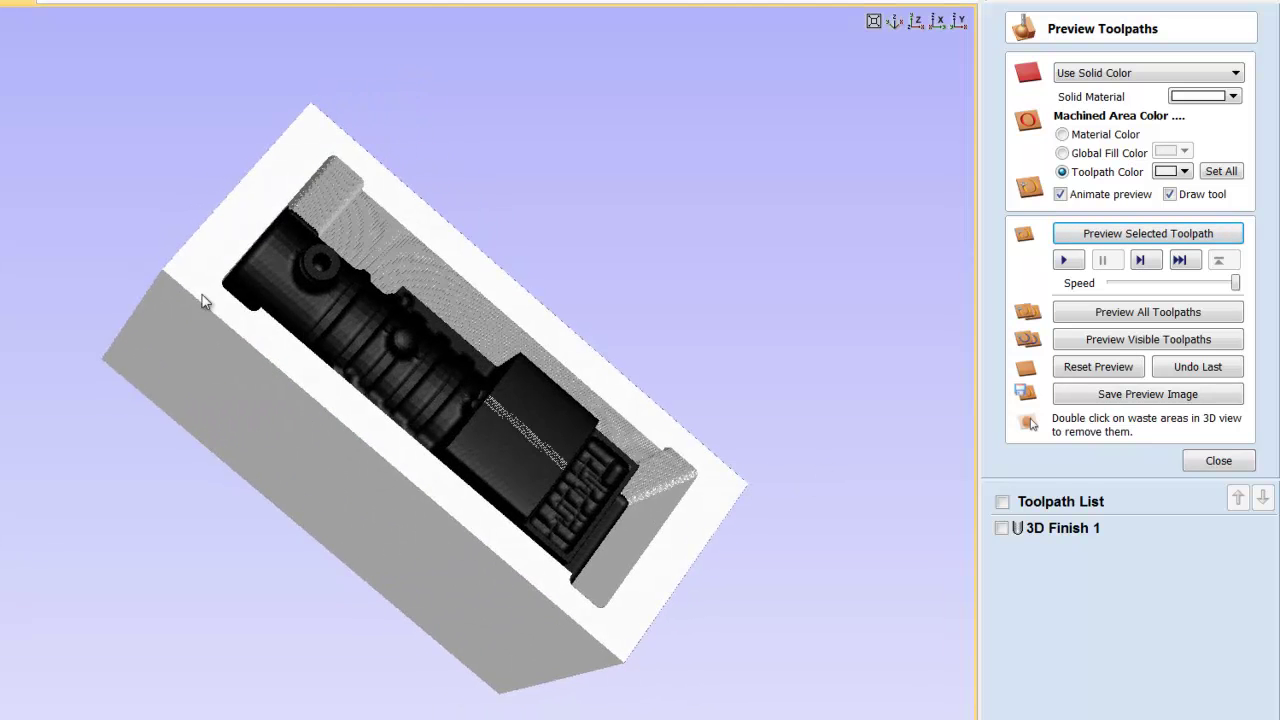
{"action": "mouse_move", "coordinate": [203, 297]}
{"action": "left_mouse_down"}
{"action": "mouse_move", "coordinate": [124, 444]}
{"action": "mouse_move", "coordinate": [97, 452]}
{"action": "left_mouse_up"}
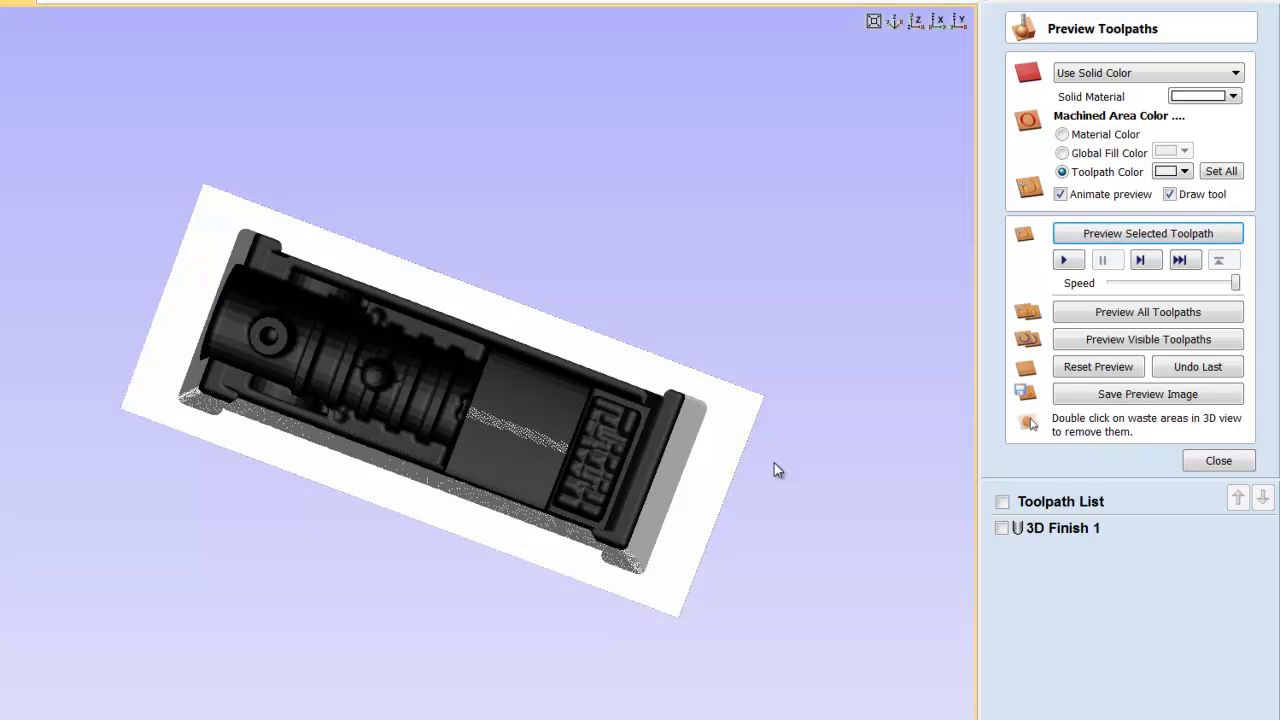
{"action": "mouse_move", "coordinate": [567, 500]}
{"action": "left_mouse_down"}
{"action": "mouse_move", "coordinate": [548, 434]}
{"action": "mouse_move", "coordinate": [533, 504]}
{"action": "left_mouse_up"}
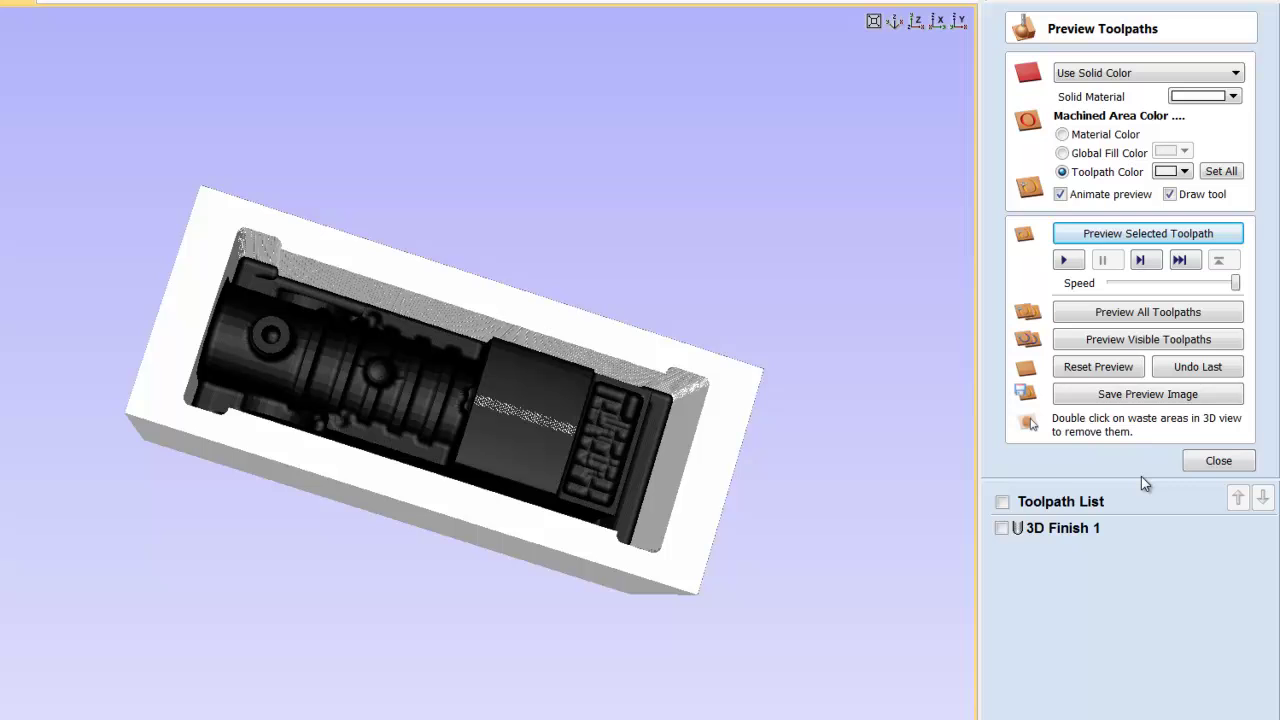
Close the preview, create 3D Finish 2 on the train with the 0.125-inch ball nose, and calculate it.
{"action": "left_click", "coordinate": [1236, 466]}
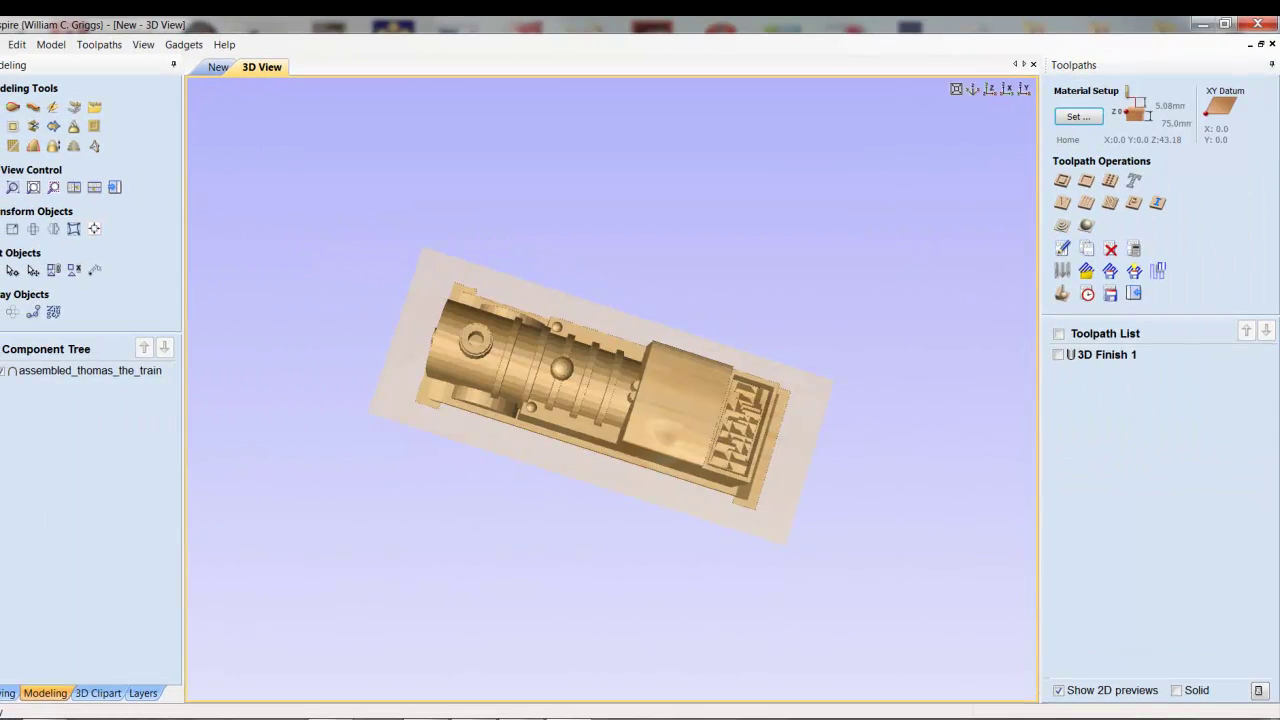
{"action": "left_click_drag", "start_coordinate": [818, 638], "coordinate": [862, 384]}
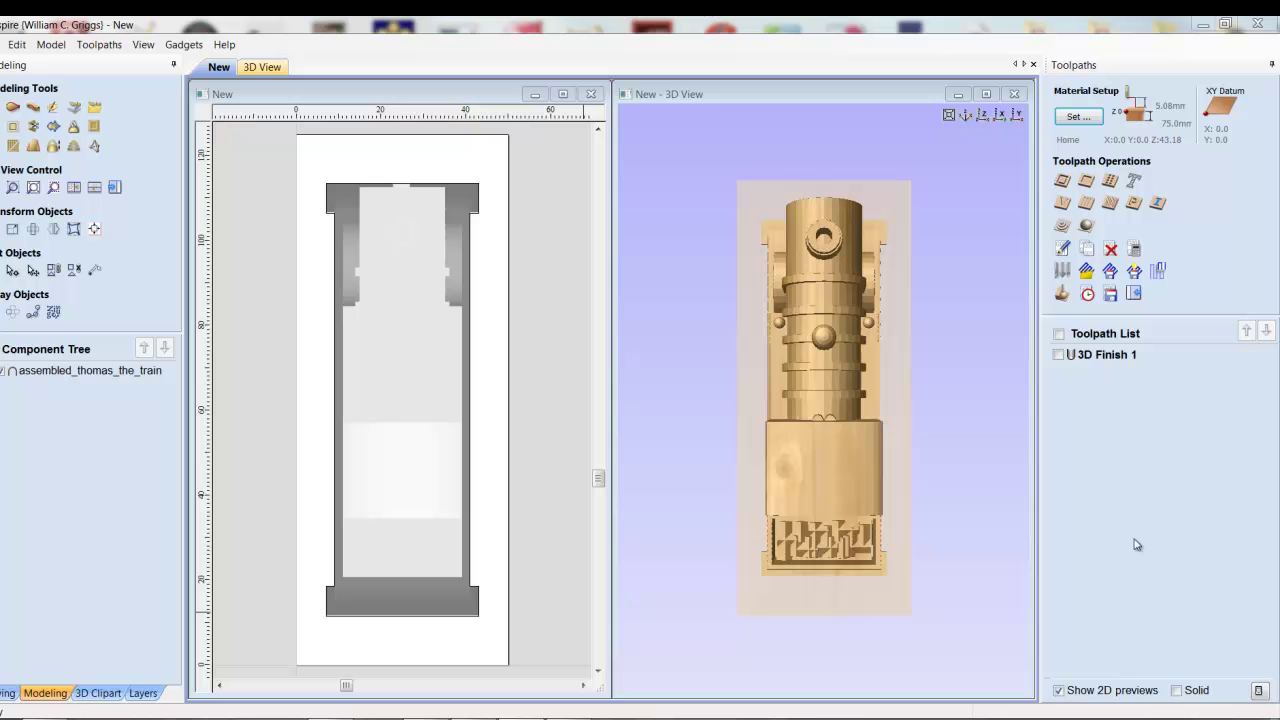
{"action": "left_click", "coordinate": [472, 617]}
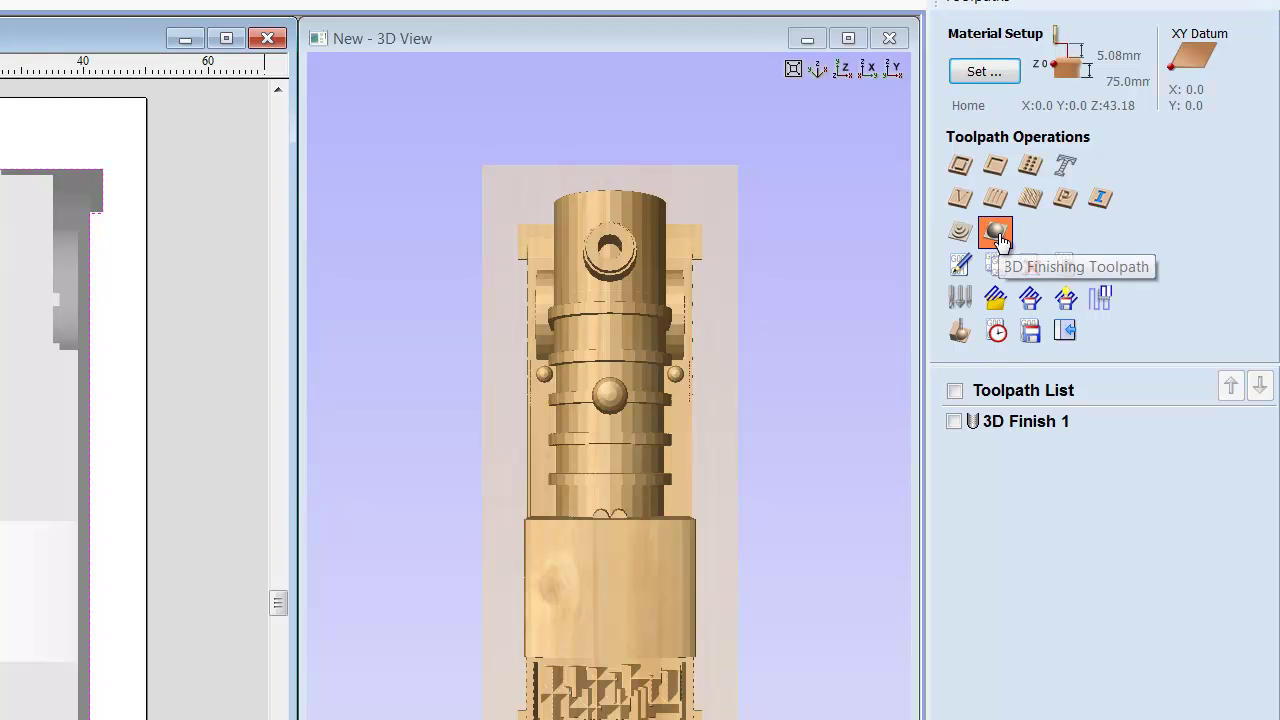
{"action": "left_click", "coordinate": [996, 233]}
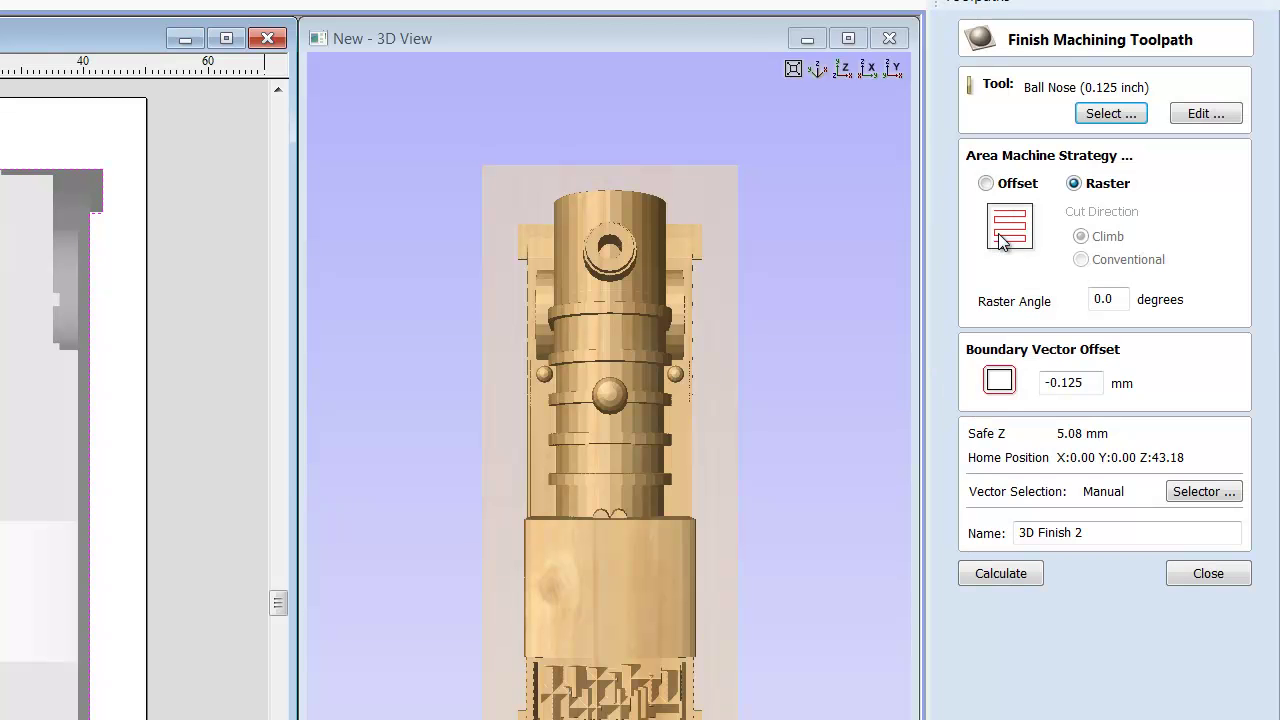
{"action": "left_click", "coordinate": [1110, 114]}
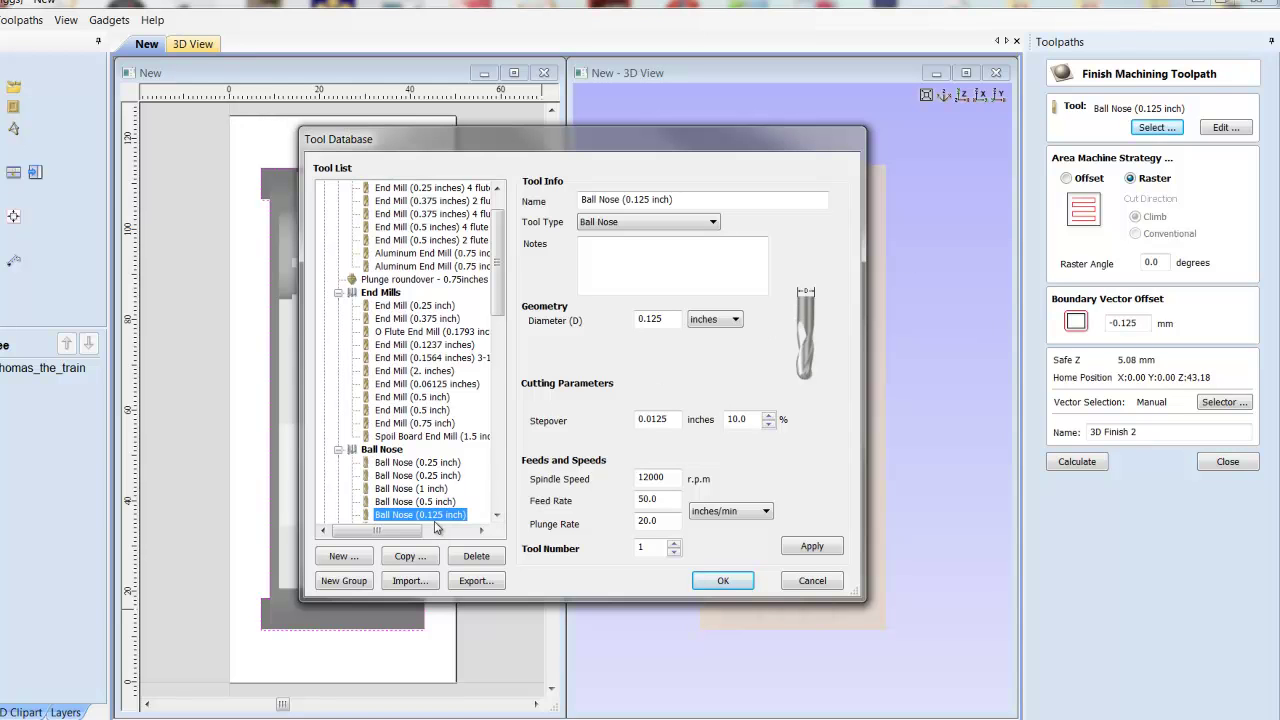
{"action": "left_click", "coordinate": [723, 580]}
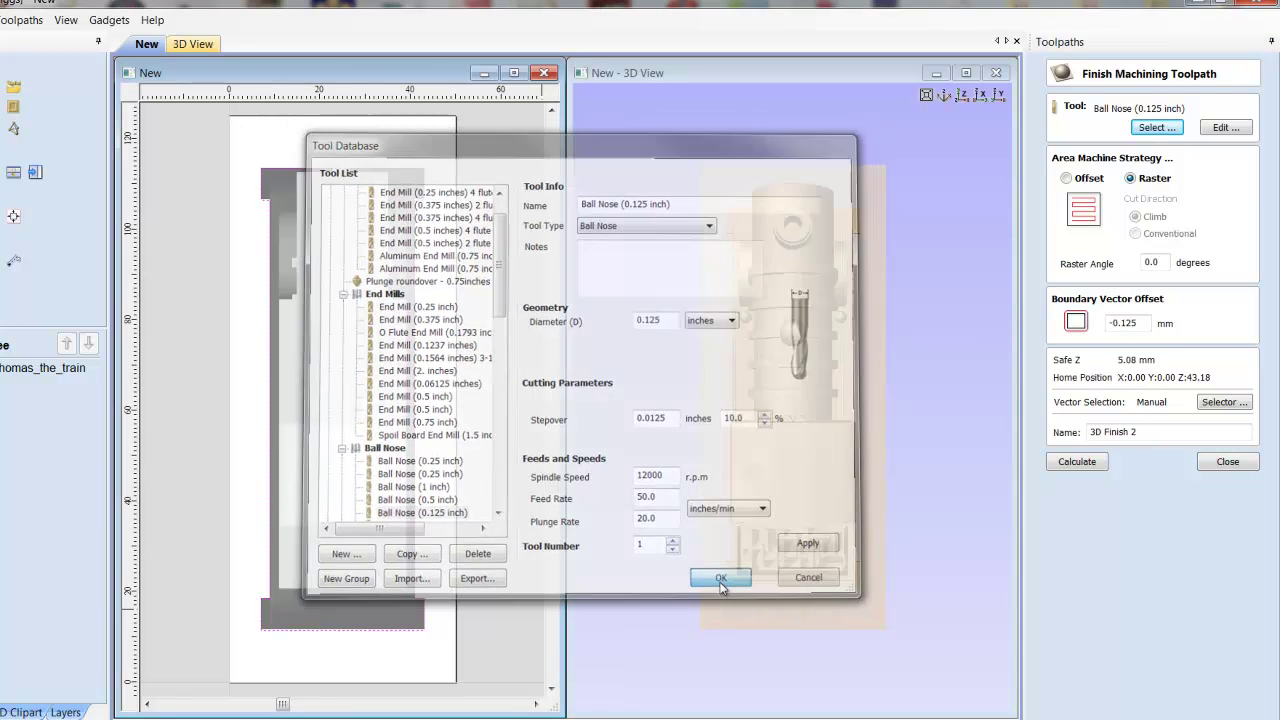
{"action": "left_click", "coordinate": [1097, 467]}
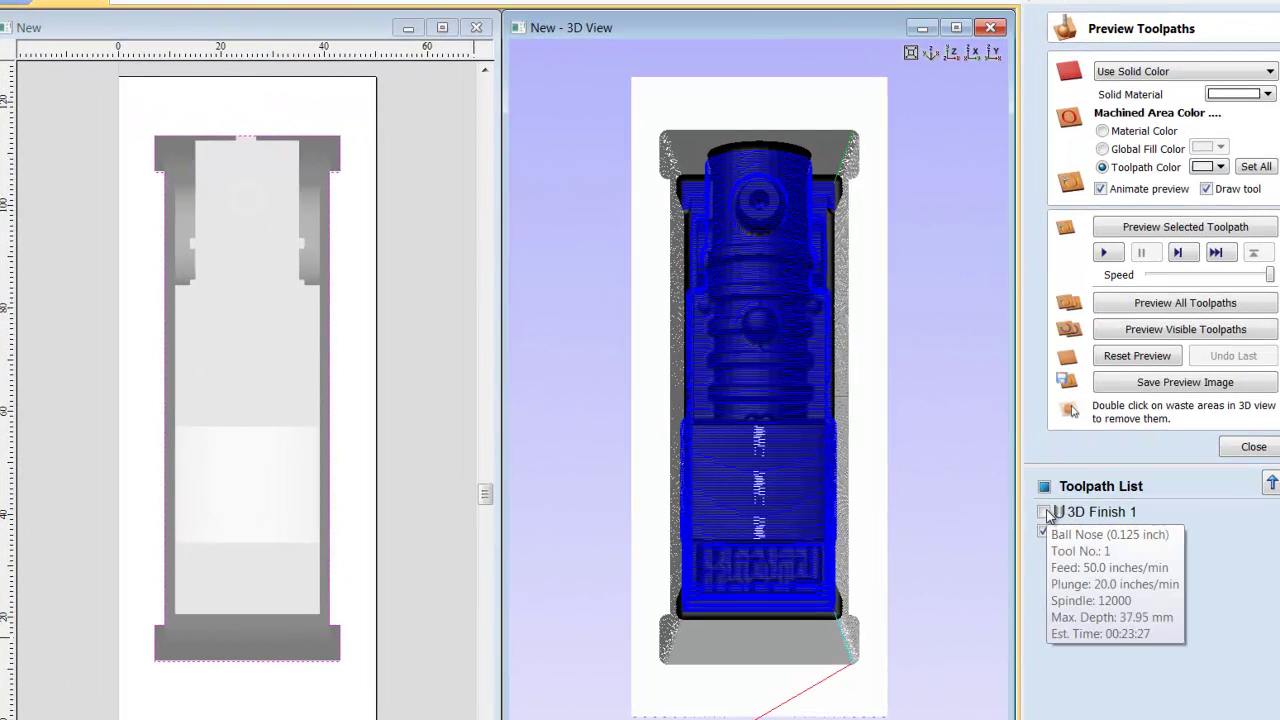
Clear the shaded simulation and animate 3D Finish 2 machining the locomotive into the white block.
{"action": "left_click", "coordinate": [1128, 360]}
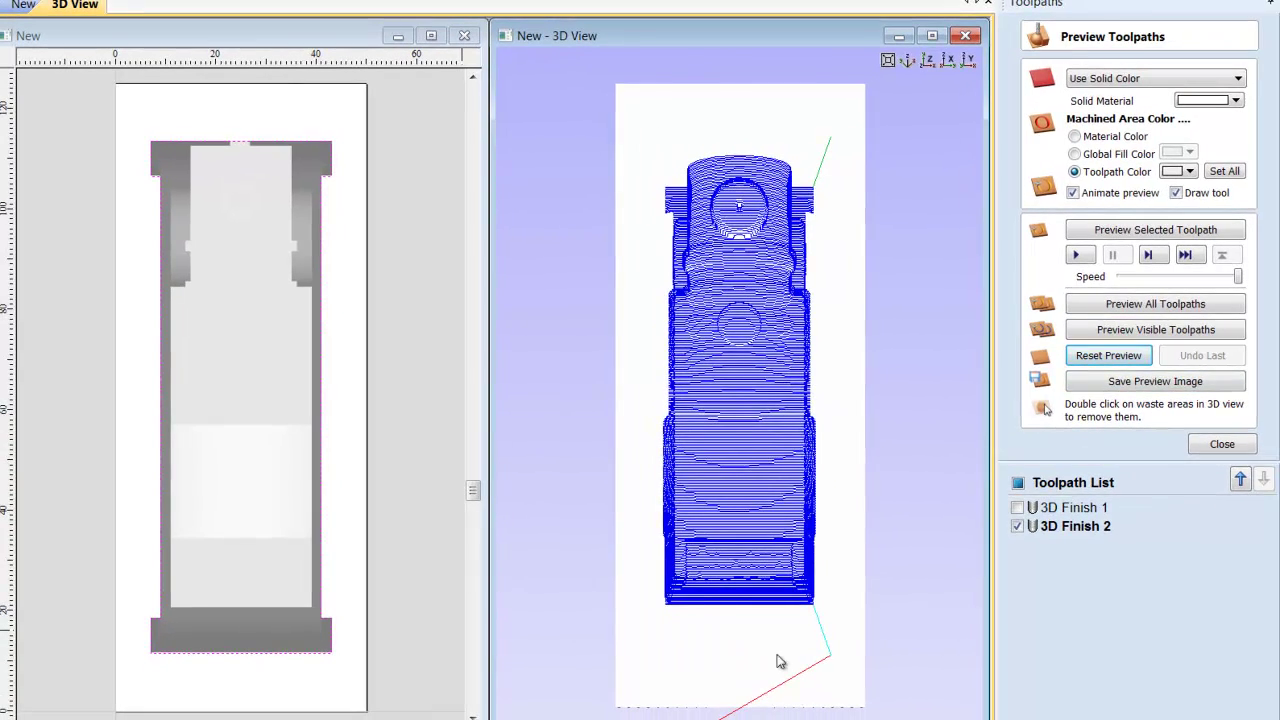
{"action": "mouse_move", "coordinate": [763, 680]}
{"action": "left_mouse_down"}
{"action": "mouse_move", "coordinate": [873, 432]}
{"action": "mouse_move", "coordinate": [829, 468]}
{"action": "left_mouse_up"}
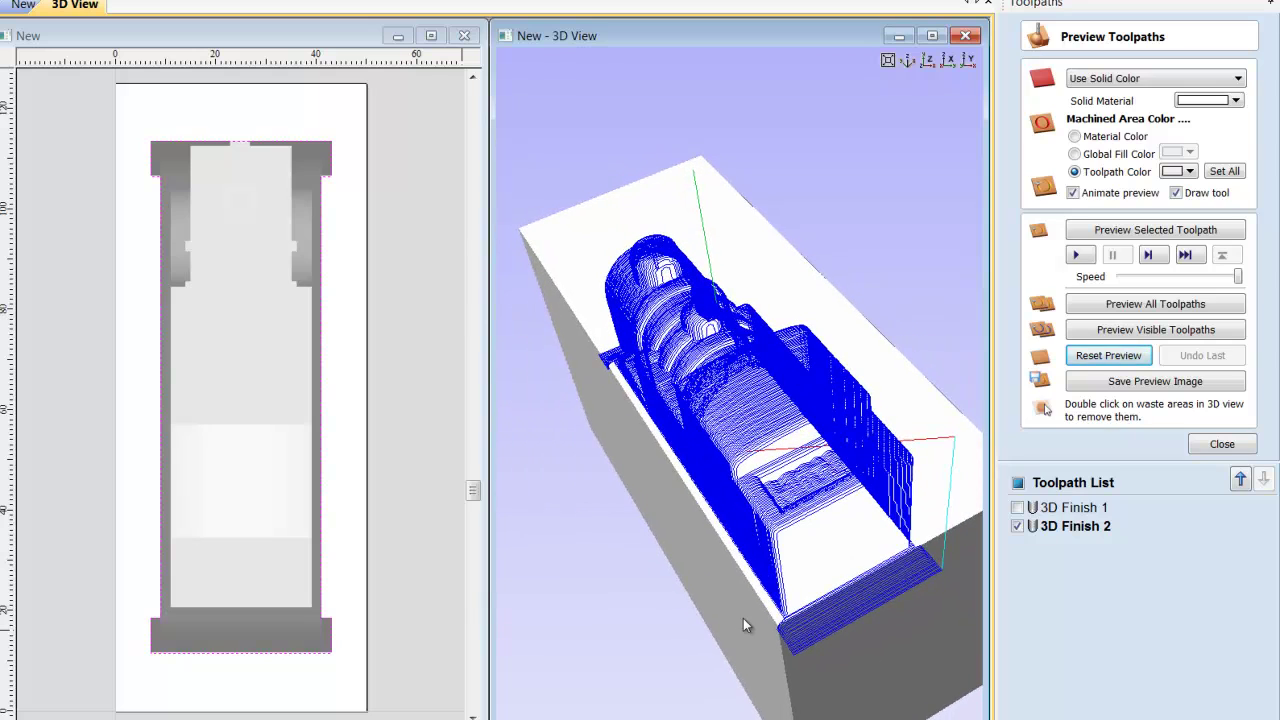
{"action": "left_click_drag", "start_coordinate": [790, 615], "coordinate": [984, 468]}
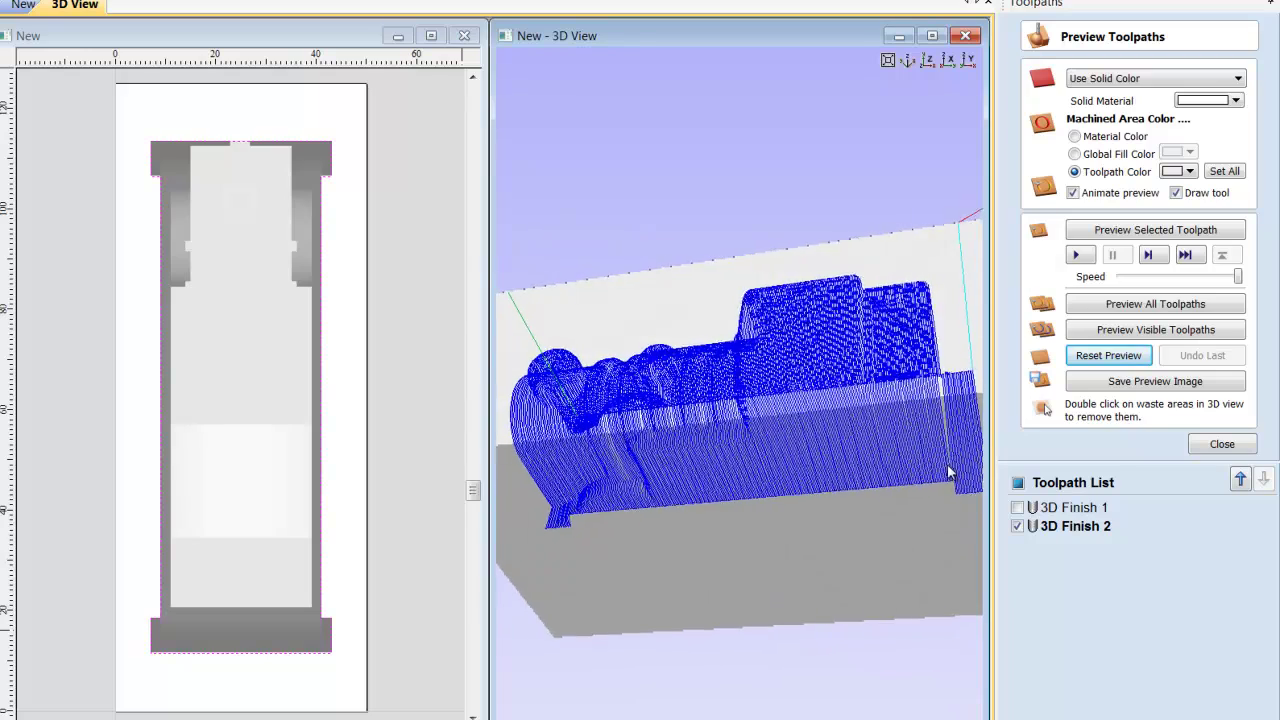
{"action": "mouse_move", "coordinate": [916, 446]}
{"action": "left_mouse_down"}
{"action": "mouse_move", "coordinate": [698, 624]}
{"action": "mouse_move", "coordinate": [694, 674]}
{"action": "left_mouse_up"}
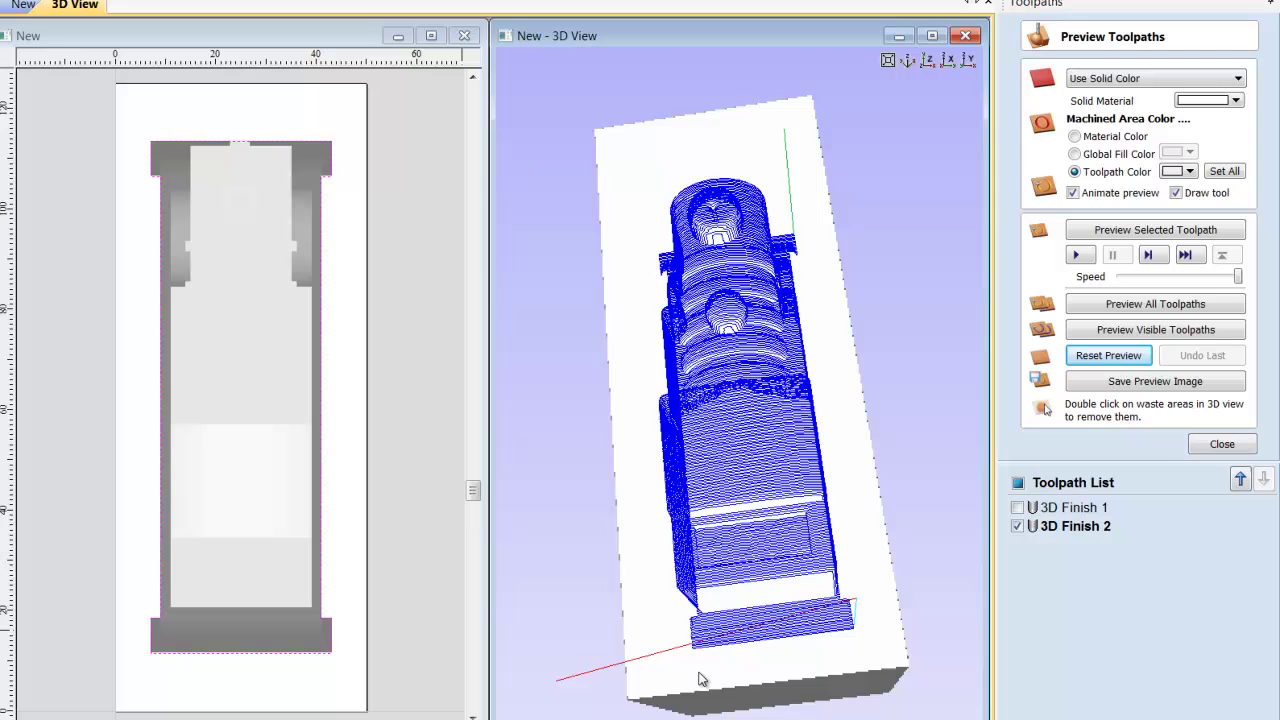
{"action": "left_click", "coordinate": [1150, 232]}
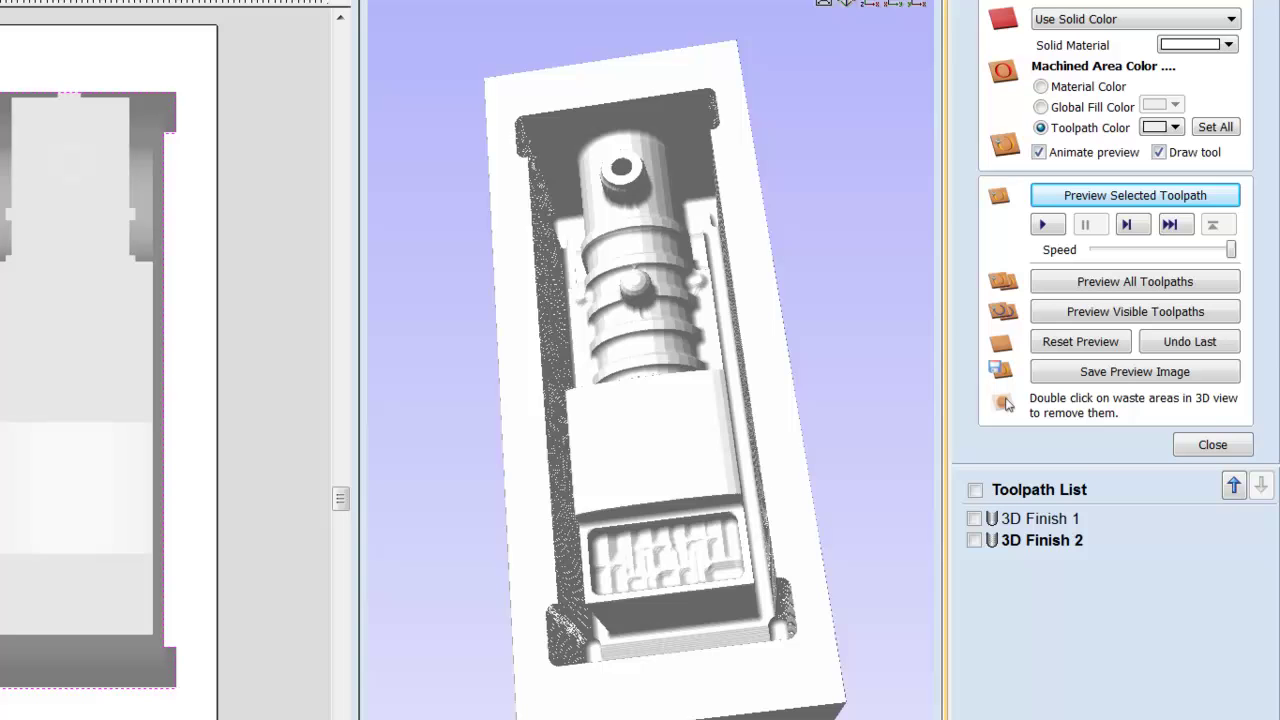
Close the toolpath preview and hide the 3D Finish 2 lines, leaving only the gold model.
{"action": "mouse_move", "coordinate": [614, 640]}
{"action": "left_mouse_down"}
{"action": "mouse_move", "coordinate": [736, 608]}
{"action": "mouse_move", "coordinate": [802, 557]}
{"action": "left_mouse_up"}
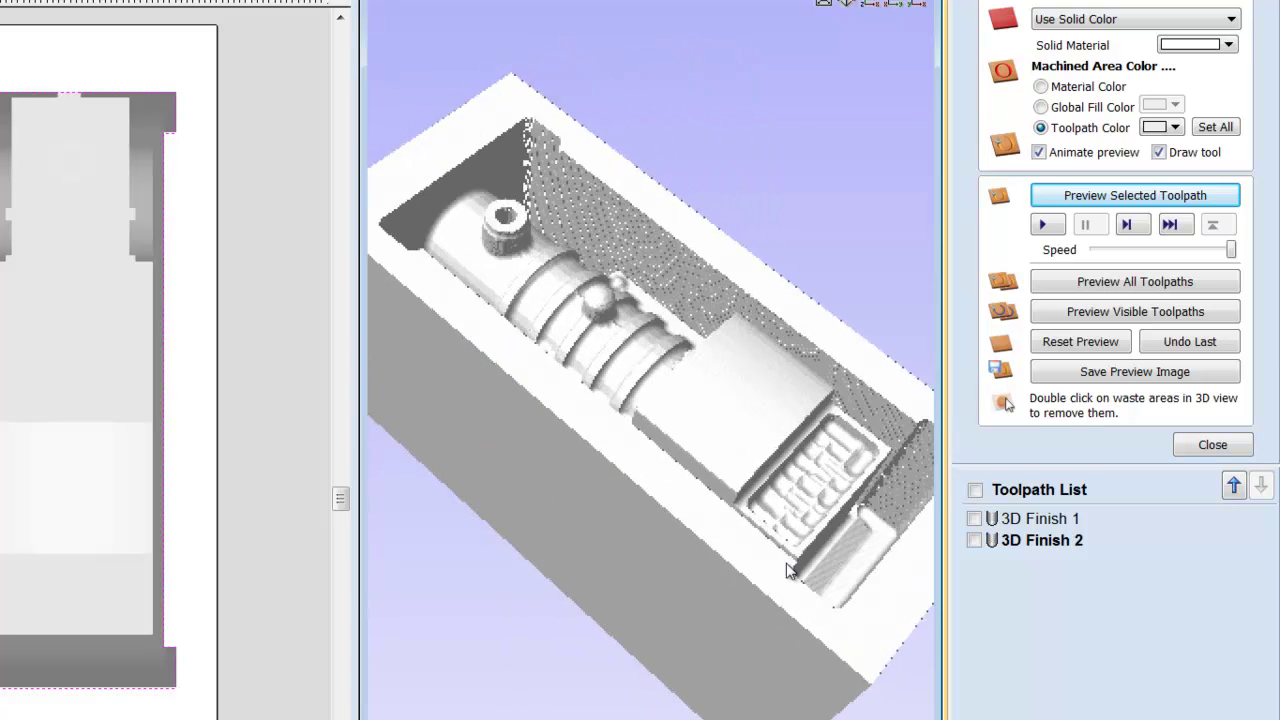
{"action": "mouse_move", "coordinate": [607, 463]}
{"action": "left_mouse_down"}
{"action": "mouse_move", "coordinate": [552, 611]}
{"action": "mouse_move", "coordinate": [572, 575]}
{"action": "left_mouse_up"}
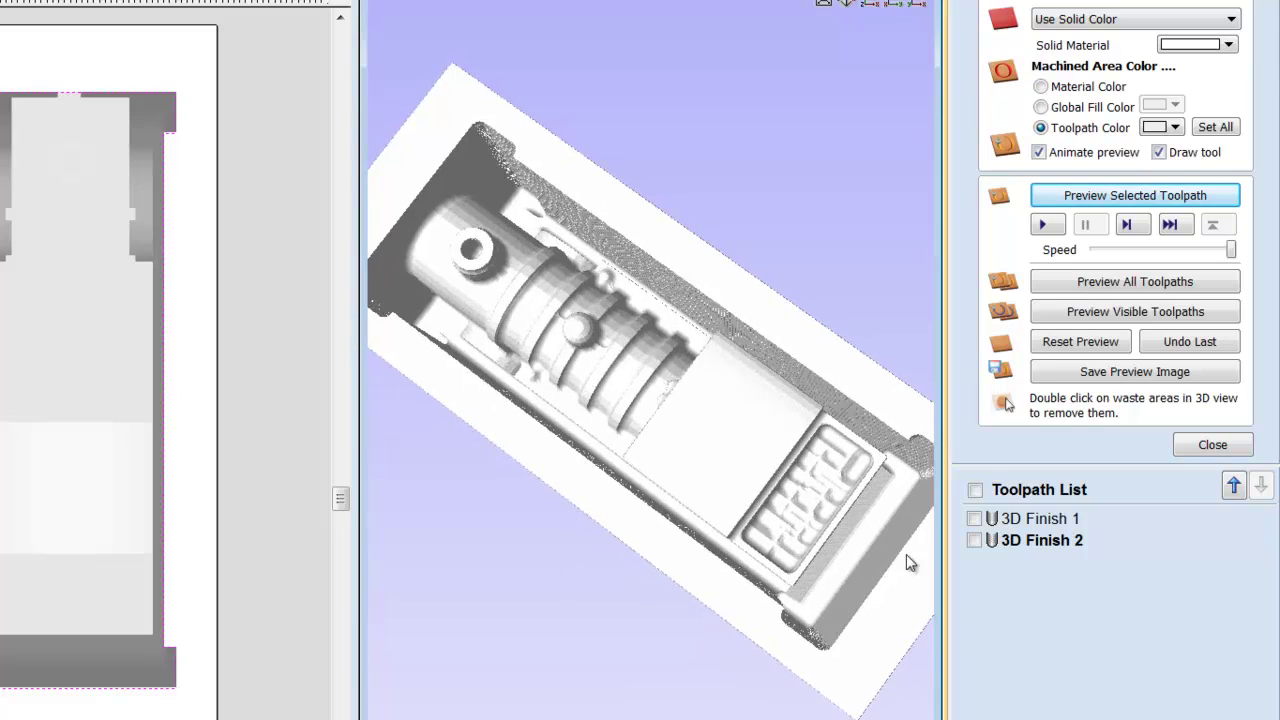
{"action": "left_click", "coordinate": [976, 542]}
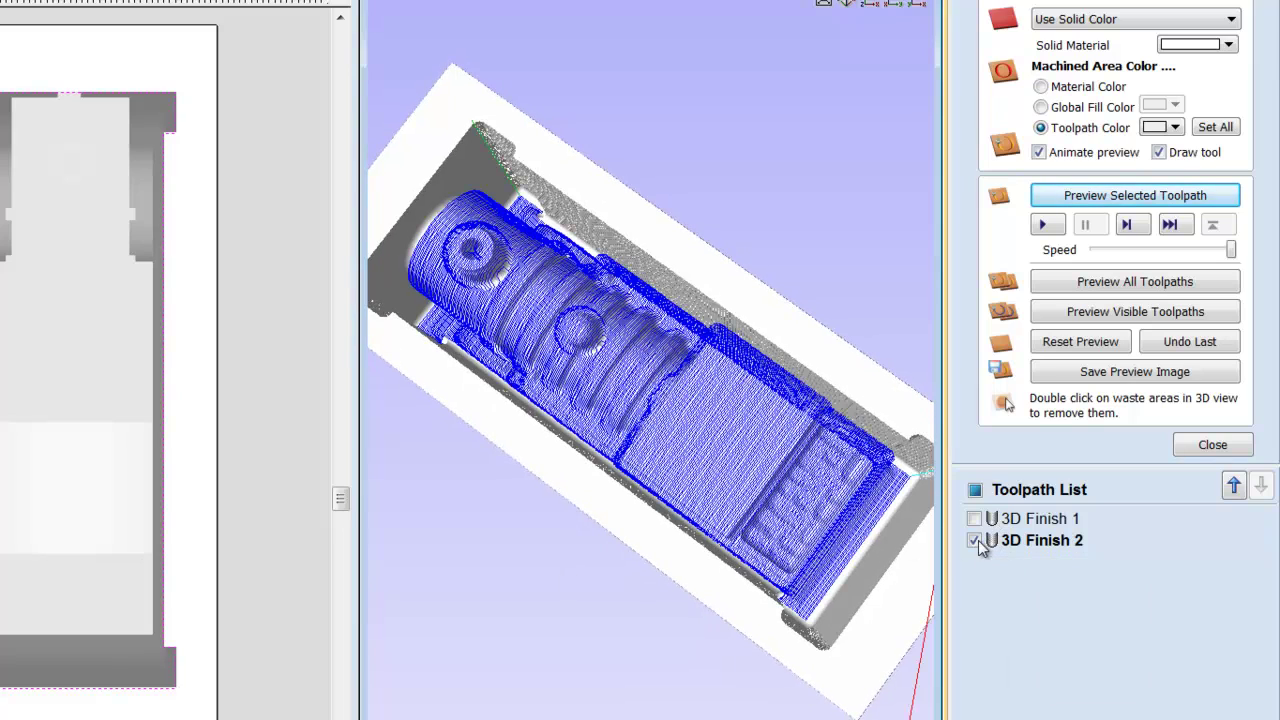
{"action": "mouse_move", "coordinate": [640, 634]}
{"action": "left_mouse_down"}
{"action": "mouse_move", "coordinate": [692, 507]}
{"action": "mouse_move", "coordinate": [674, 637]}
{"action": "left_mouse_up"}
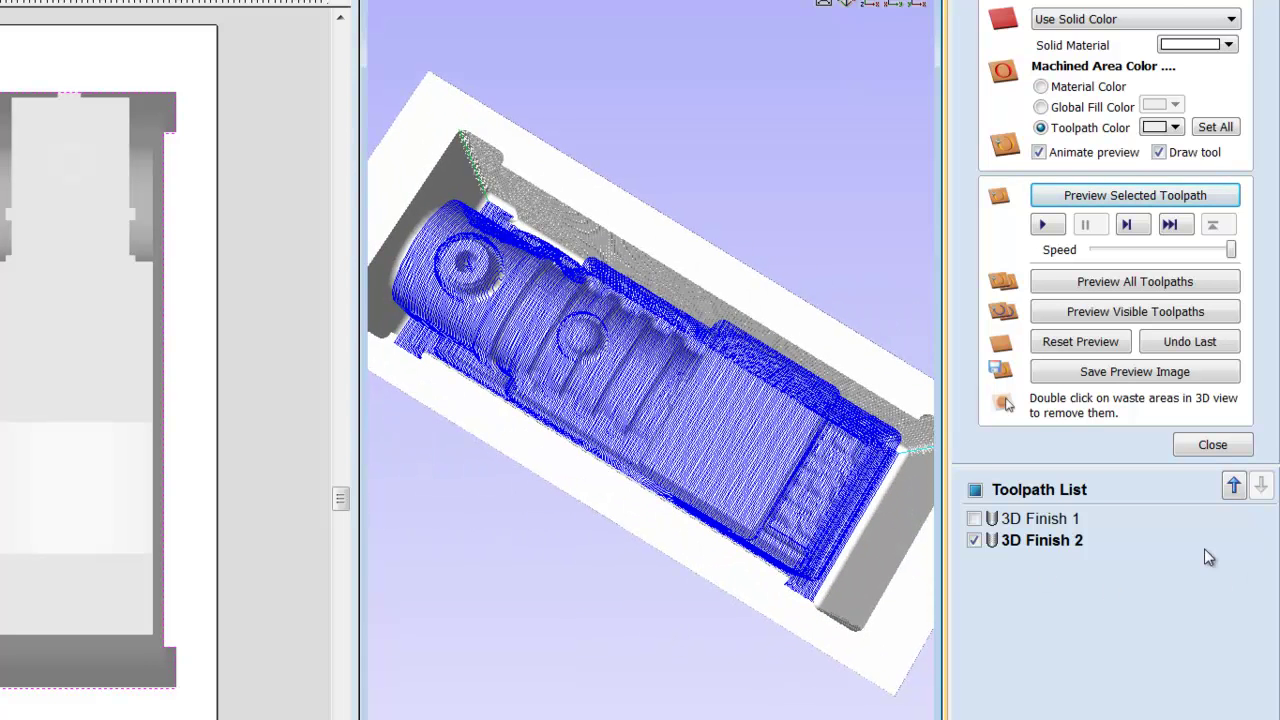
{"action": "left_click", "coordinate": [1193, 450]}
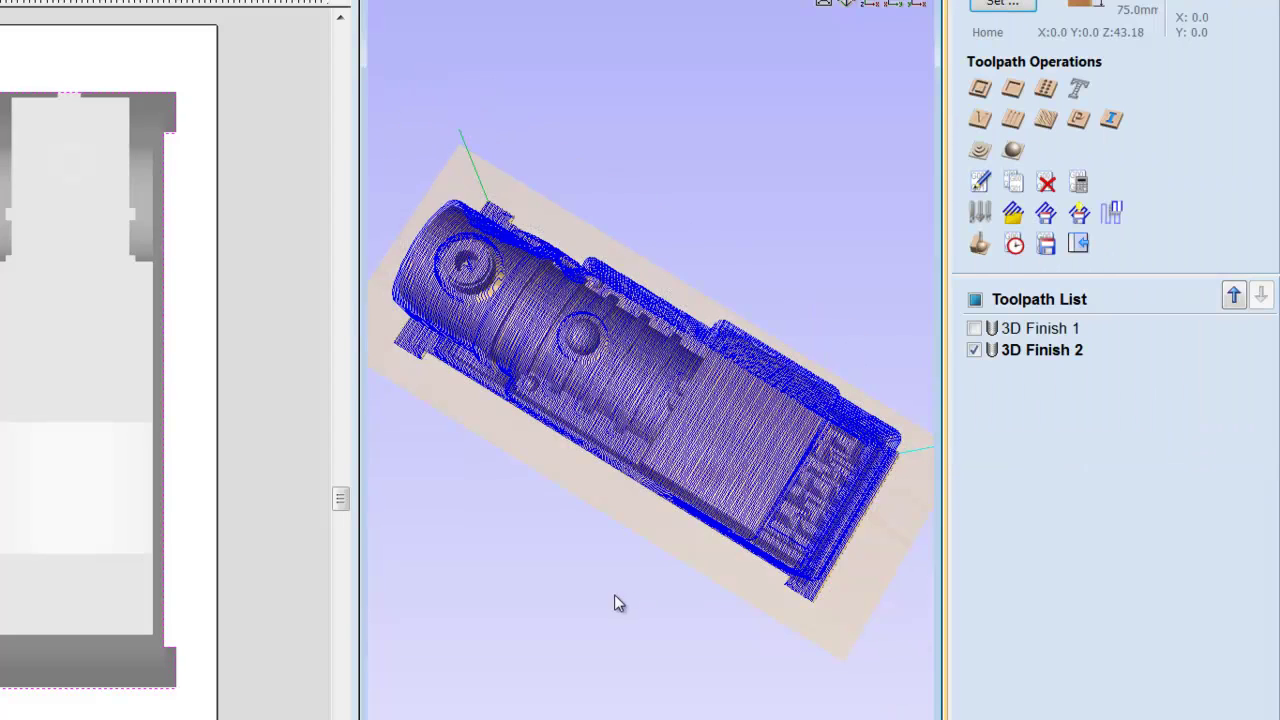
{"action": "mouse_move", "coordinate": [614, 597]}
{"action": "left_mouse_down"}
{"action": "mouse_move", "coordinate": [704, 315]}
{"action": "mouse_move", "coordinate": [729, 309]}
{"action": "left_mouse_up"}
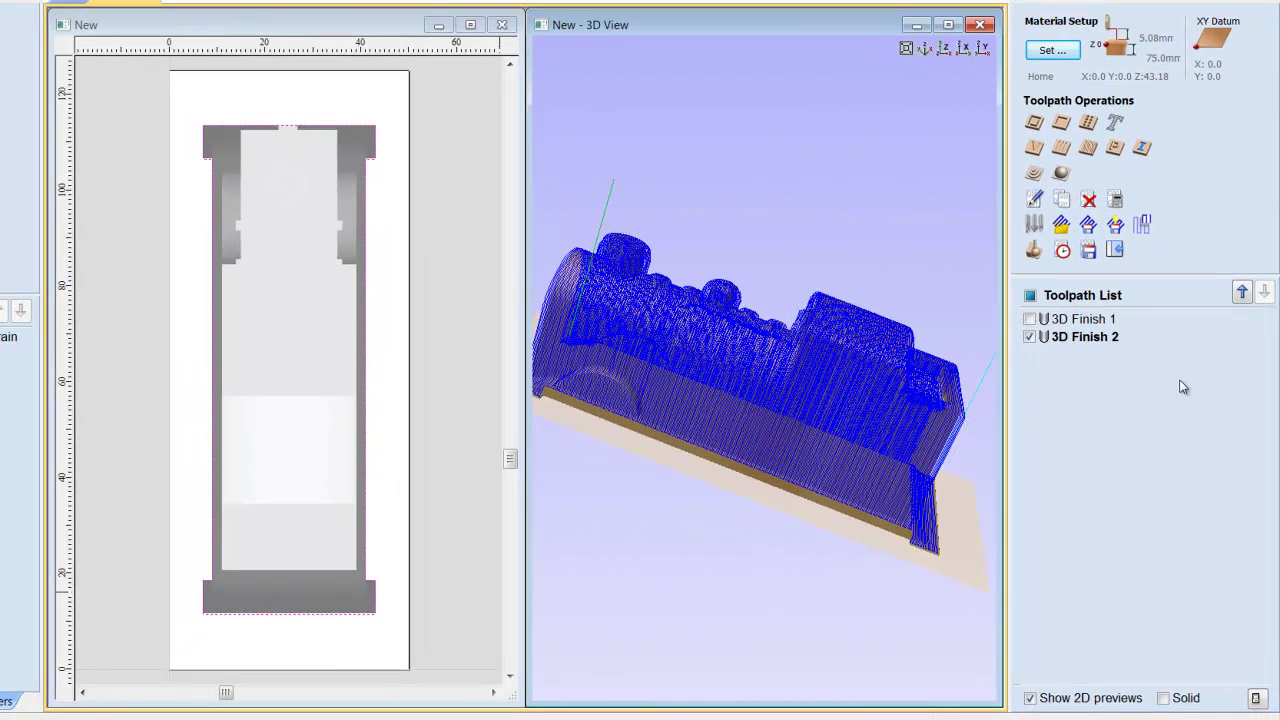
{"action": "left_click", "coordinate": [1030, 338]}
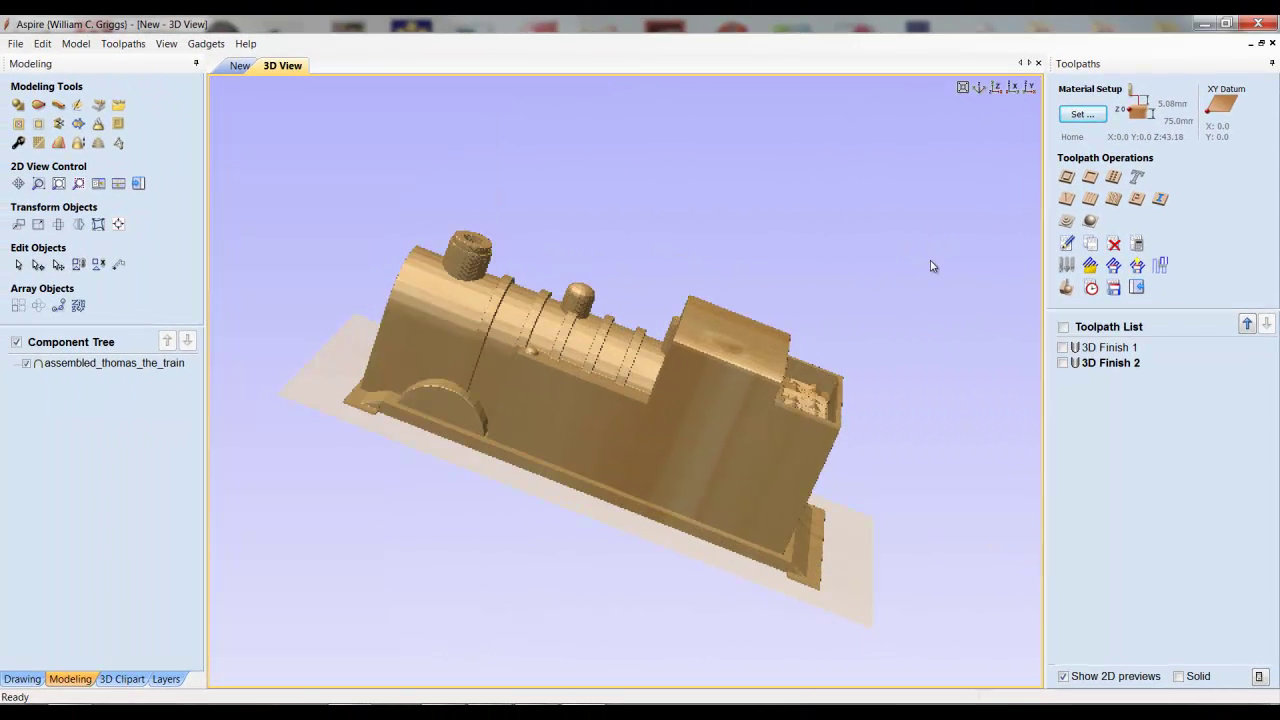
Orbit the locomotive model and bring up the File menu.
{"action": "mouse_move", "coordinate": [929, 266]}
{"action": "left_mouse_down"}
{"action": "mouse_move", "coordinate": [930, 392]}
{"action": "mouse_move", "coordinate": [946, 446]}
{"action": "left_mouse_up"}
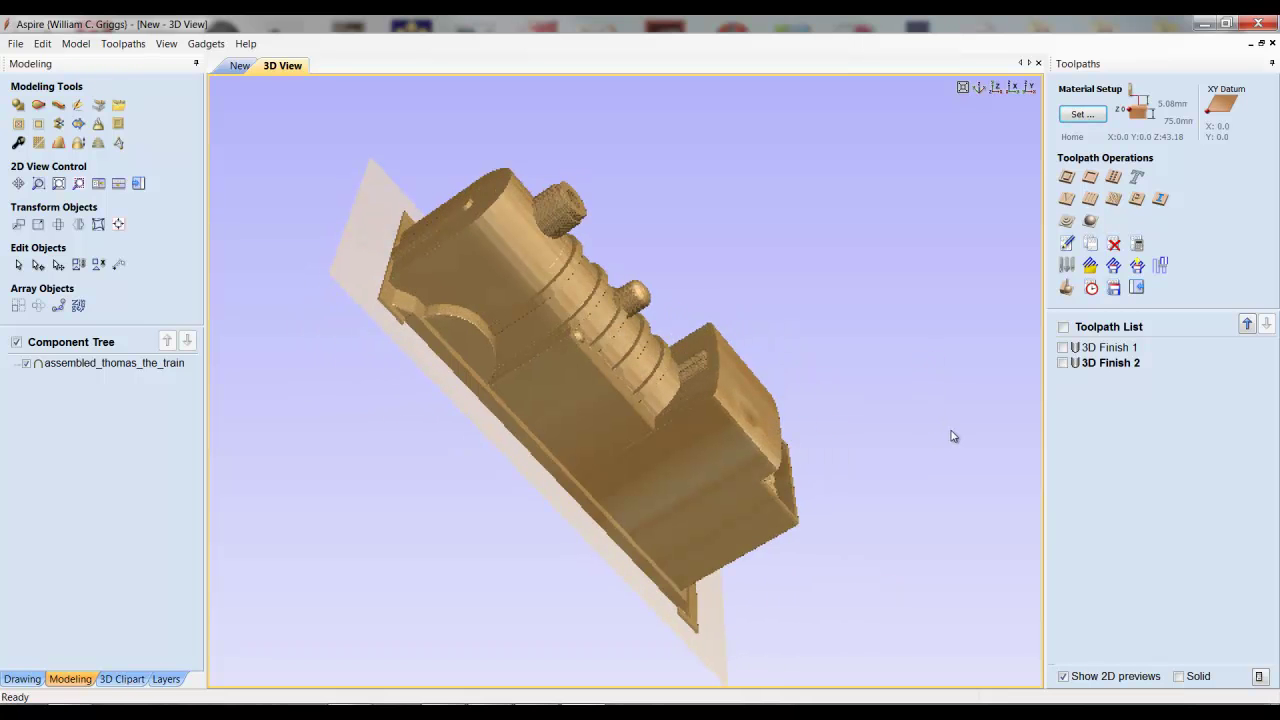
{"action": "left_click_drag", "start_coordinate": [951, 434], "coordinate": [981, 469]}
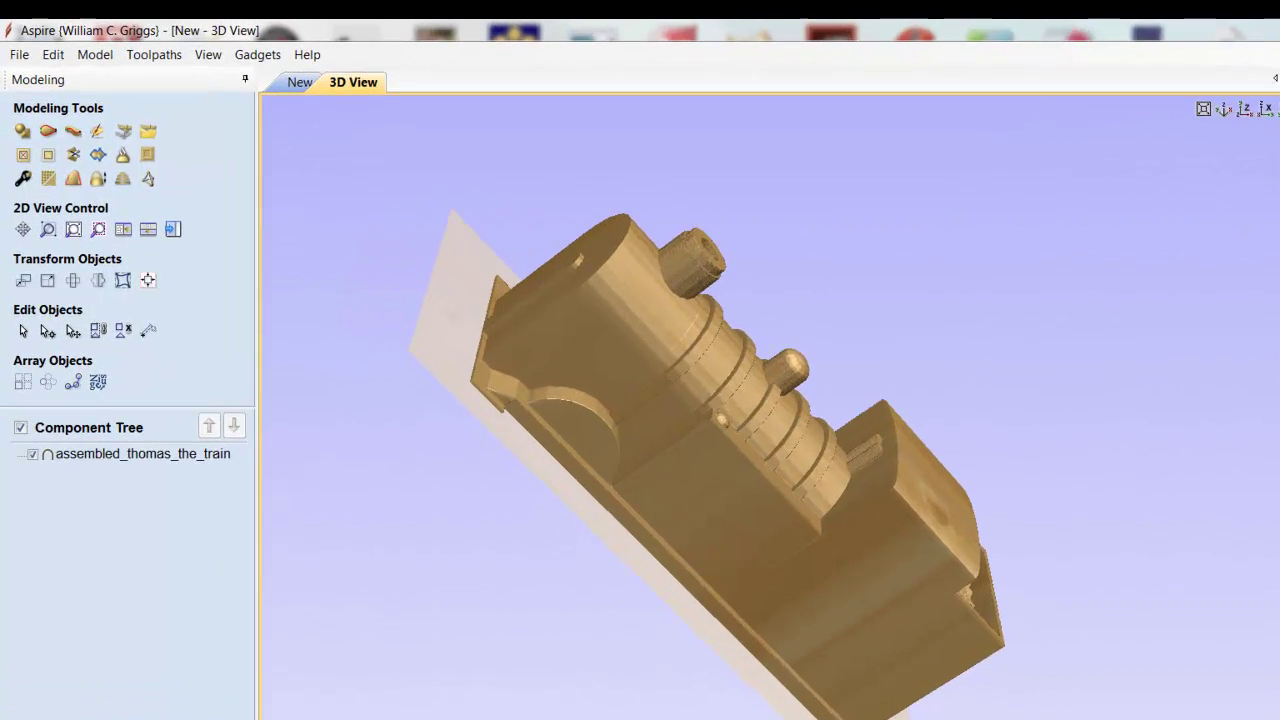
{"action": "left_click", "coordinate": [22, 66]}
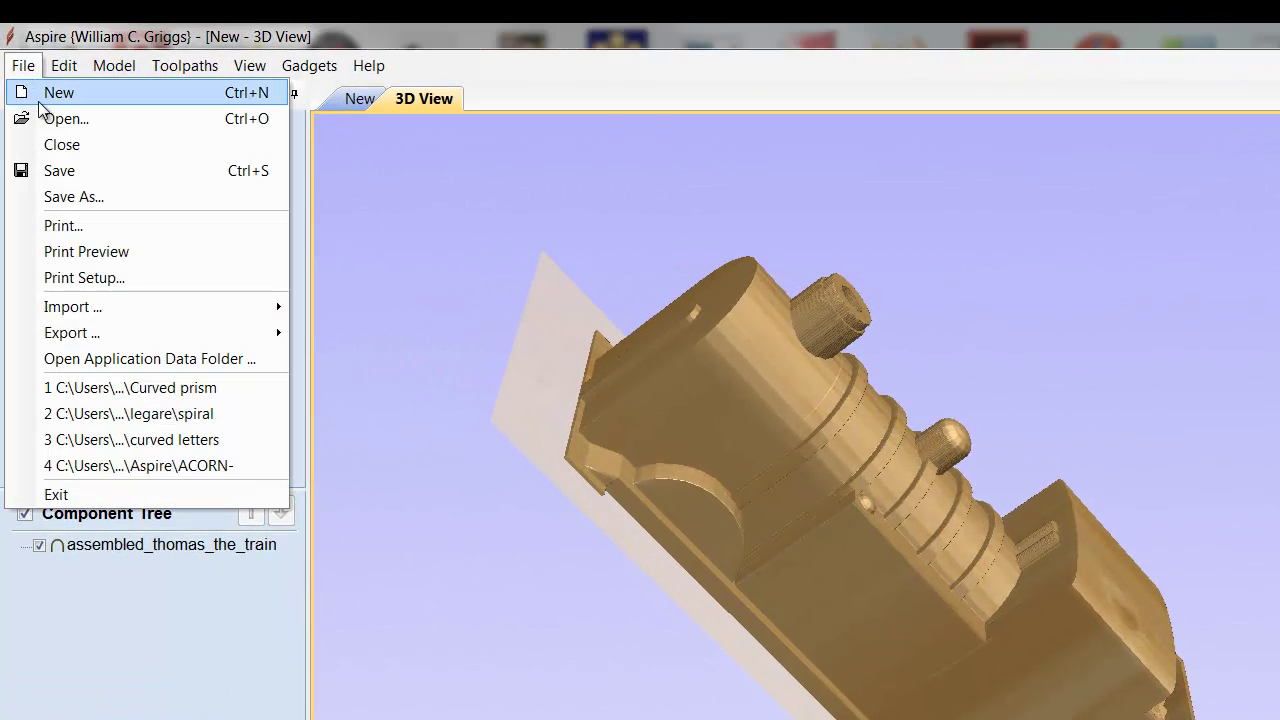
Replace the old job with a new 50 × 125 × 75 mm job and import assembled_thomas_the_train.stl.
{"action": "left_click", "coordinate": [84, 162]}
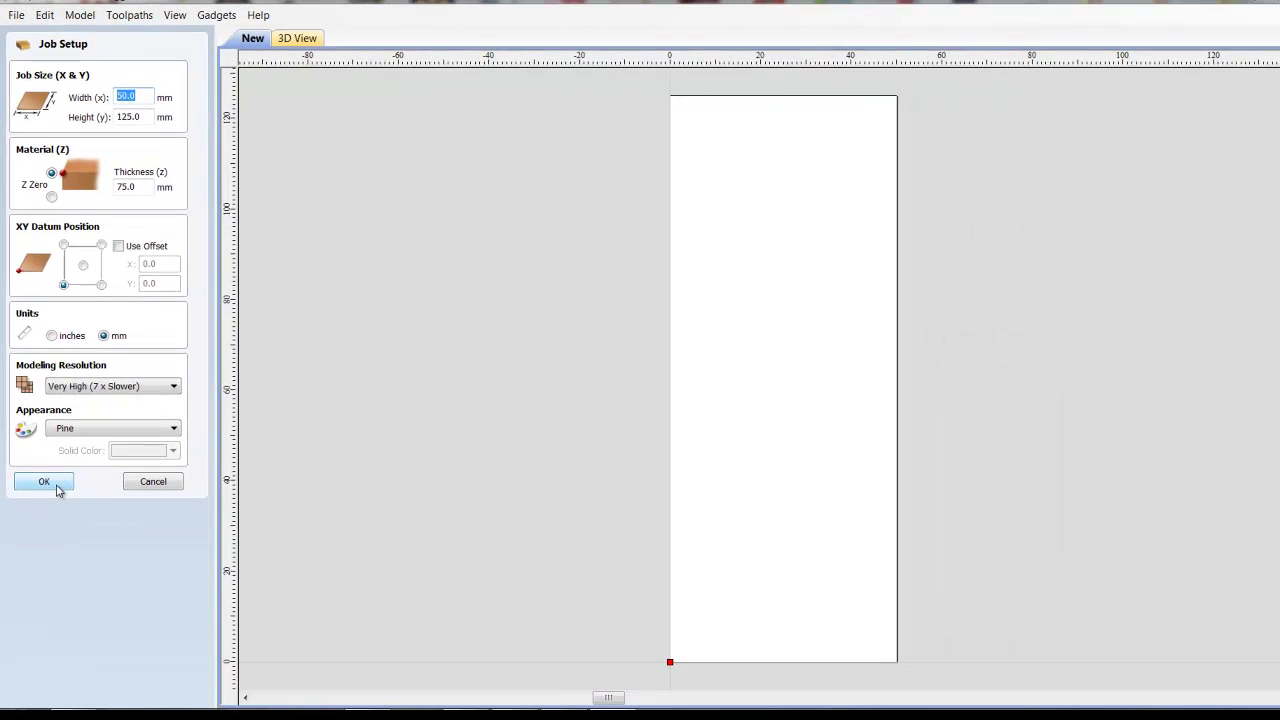
{"action": "left_click", "coordinate": [57, 486]}
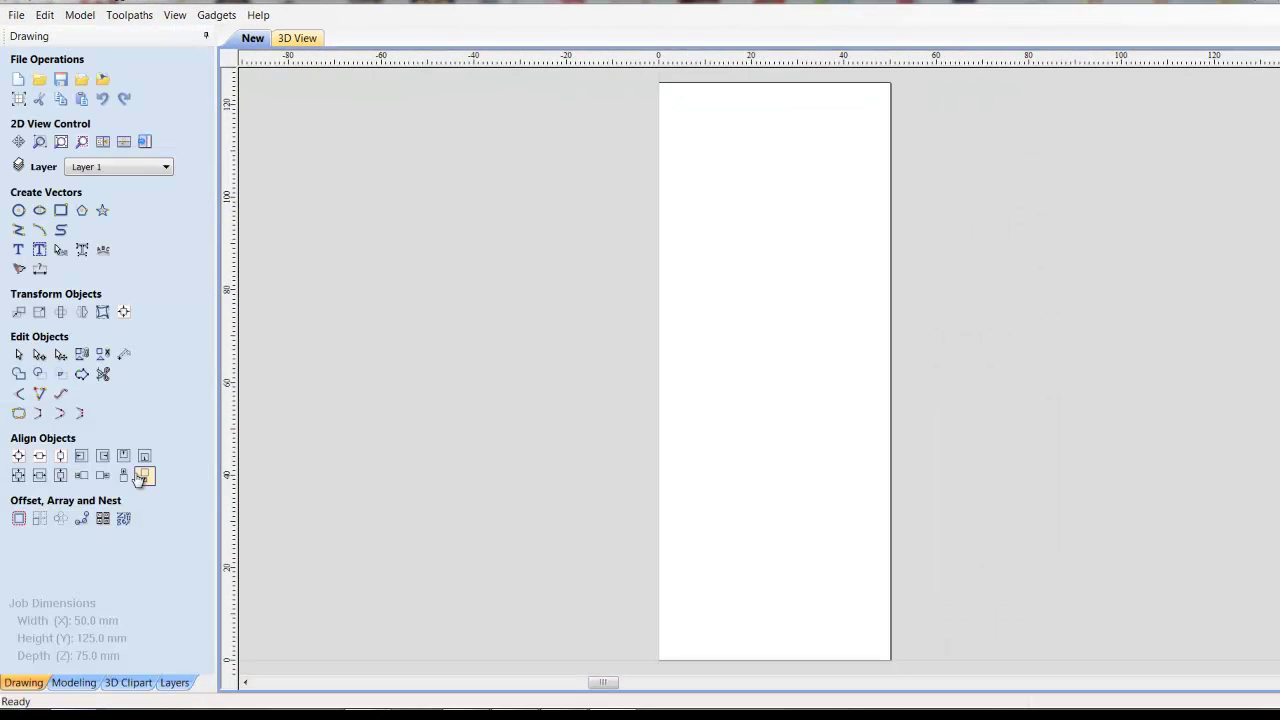
{"action": "left_click", "coordinate": [16, 14]}
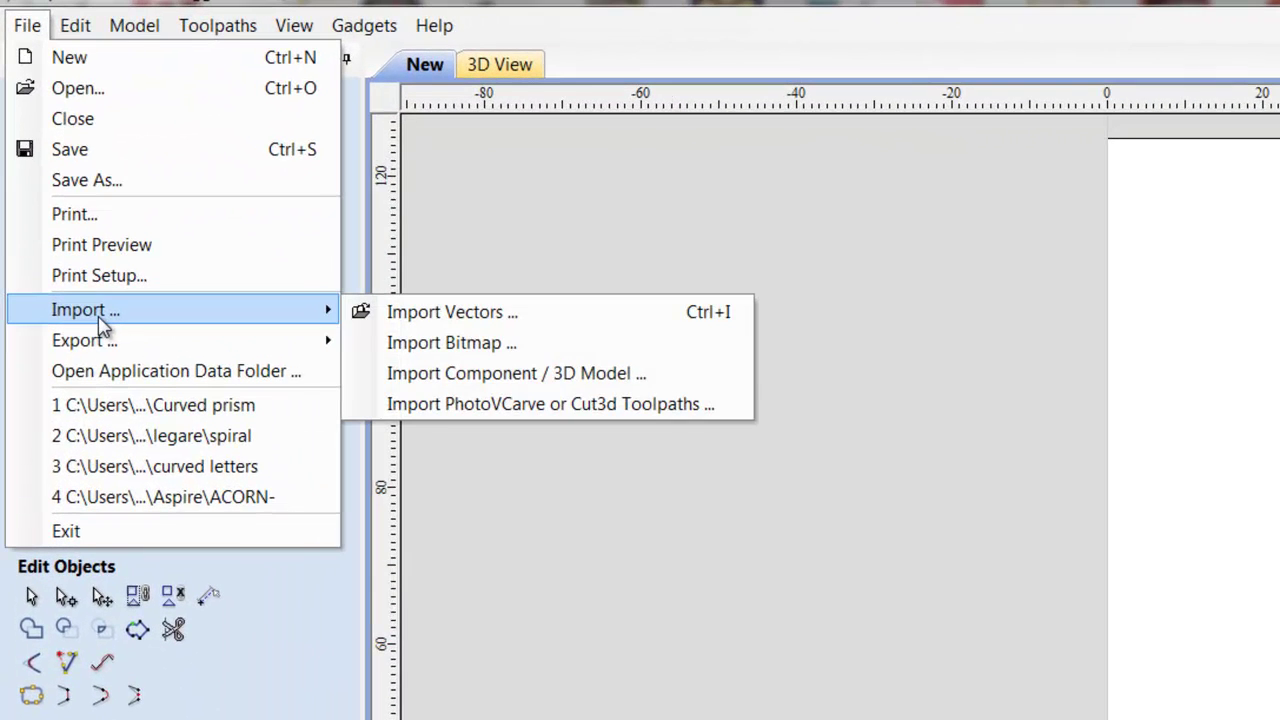
{"action": "left_click", "coordinate": [490, 374]}
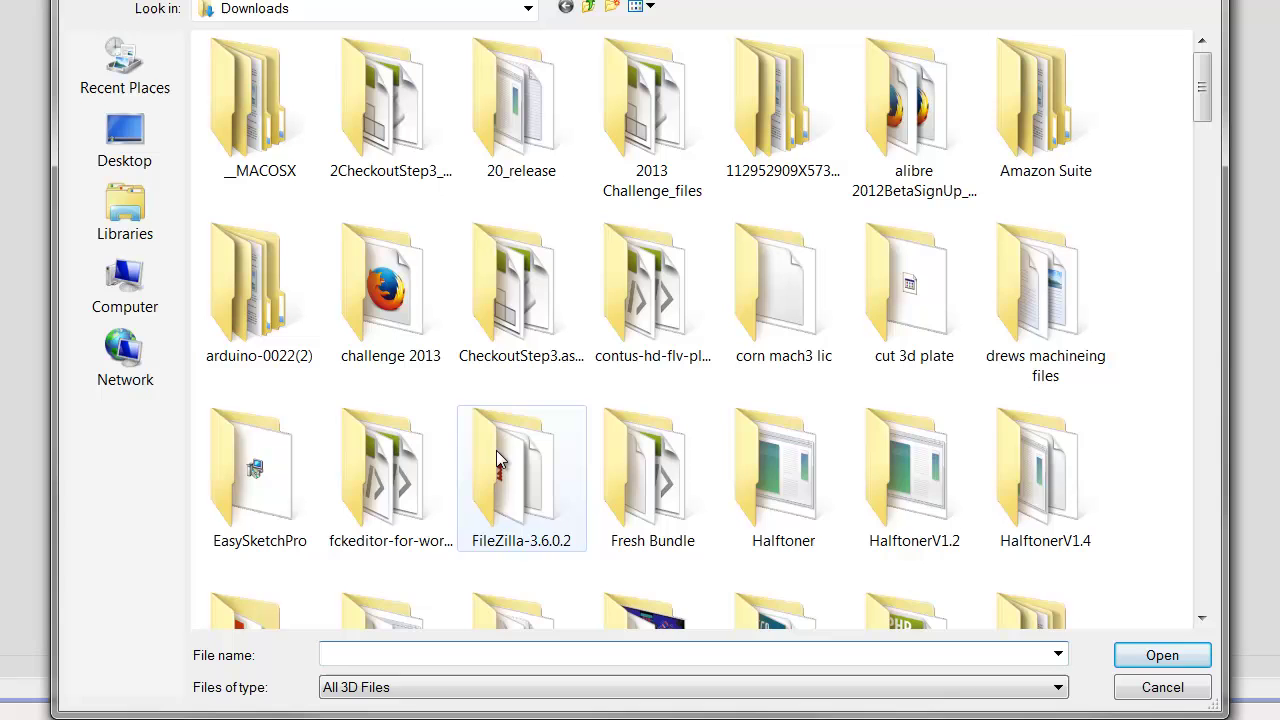
{"action": "type", "text": "ass"}
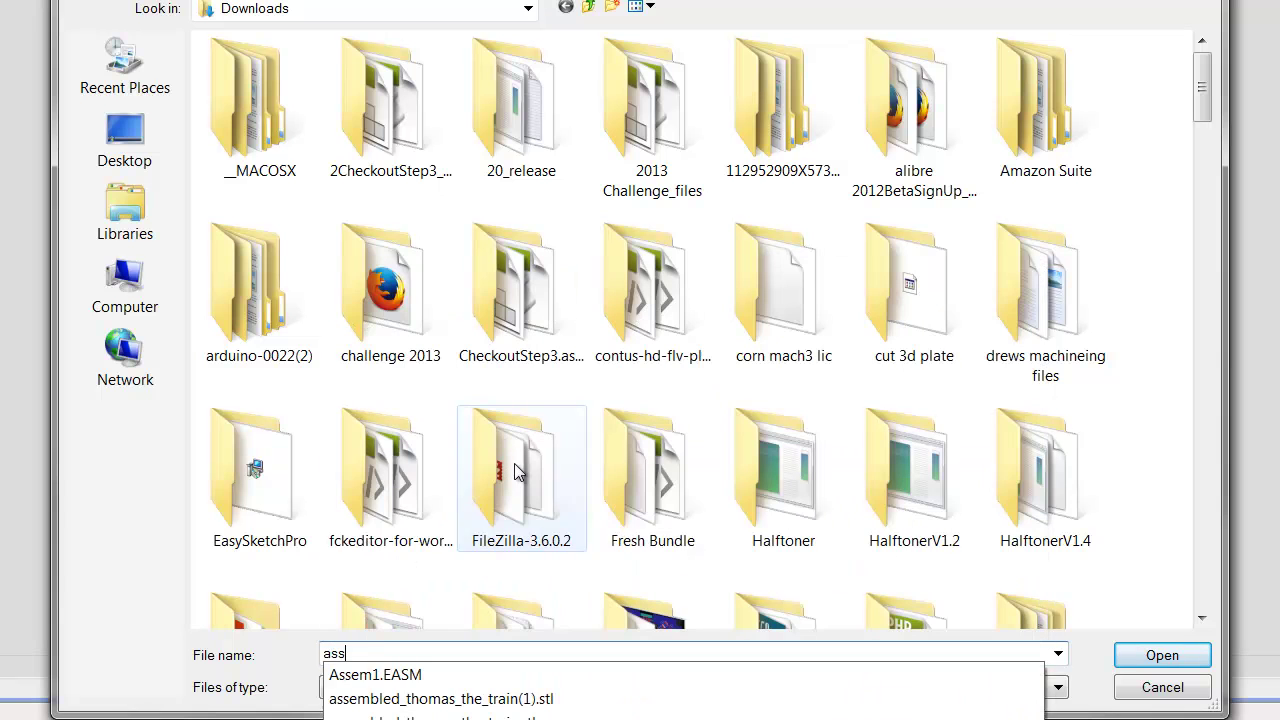
{"action": "left_click", "coordinate": [543, 716]}
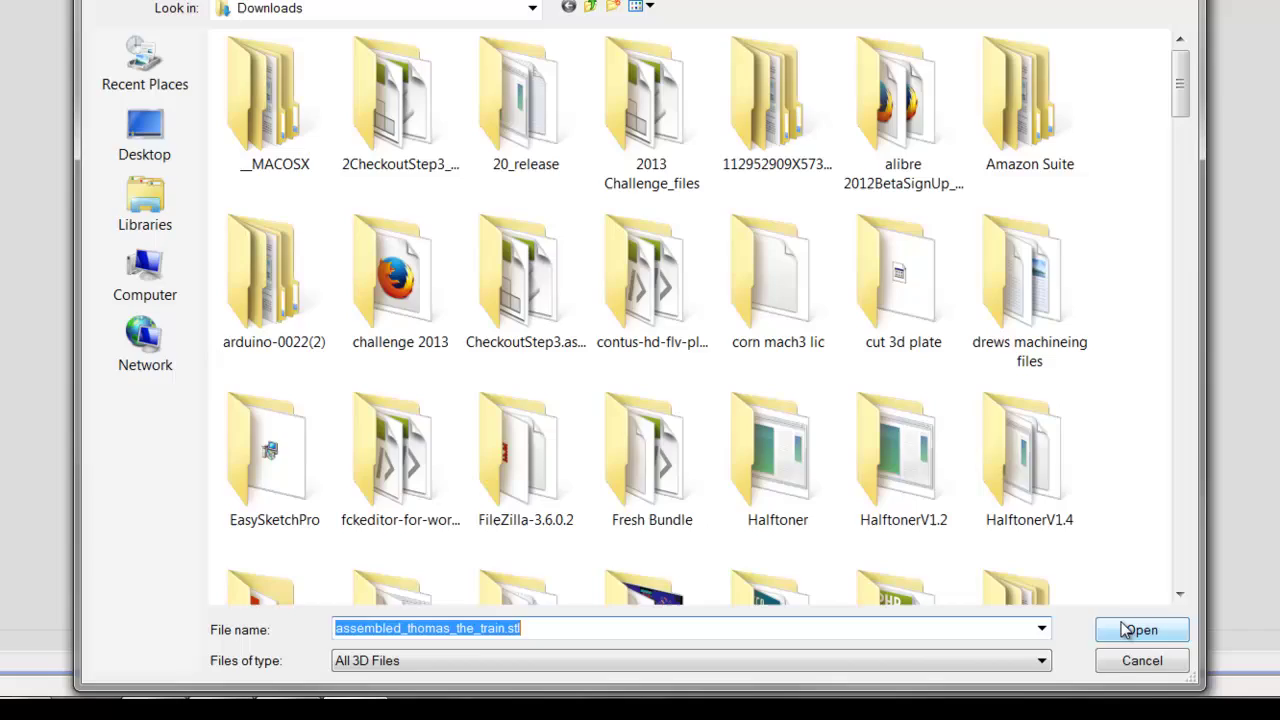
{"action": "left_click", "coordinate": [1138, 629]}
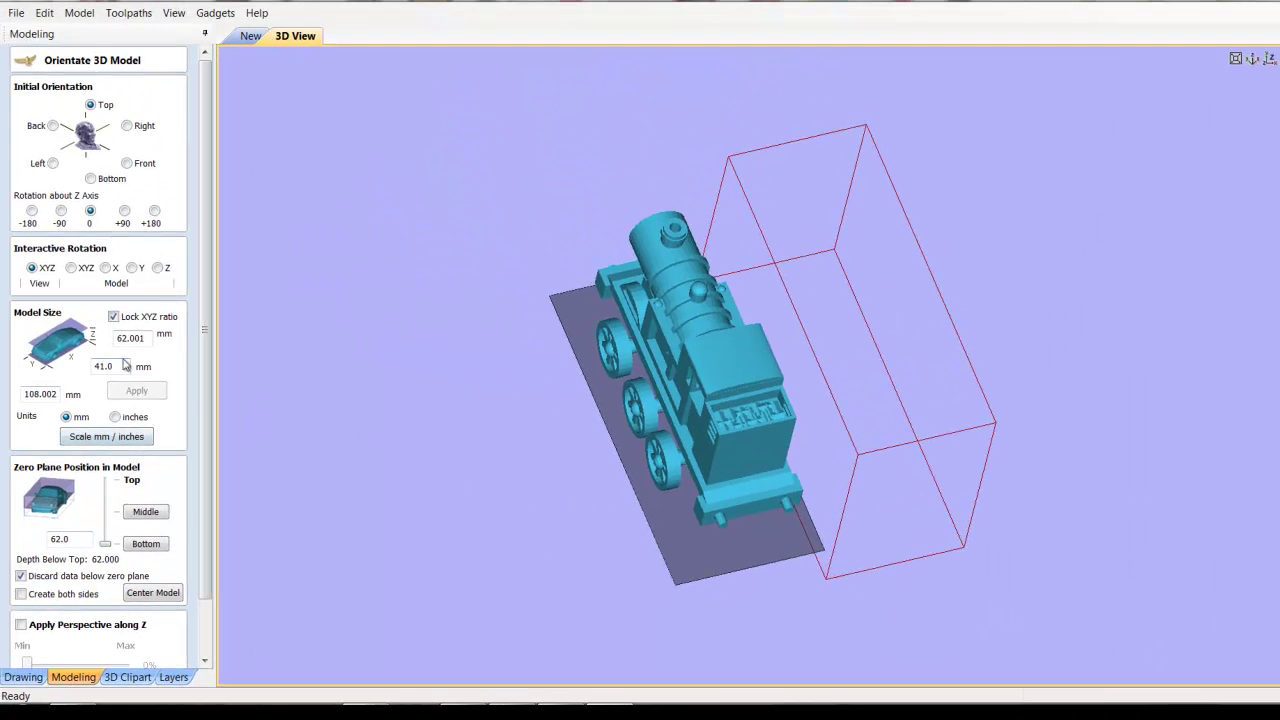
Scale the train non-proportionally to 40 mm in Z, then relock the XYZ ratio.
{"action": "left_click", "coordinate": [113, 316]}
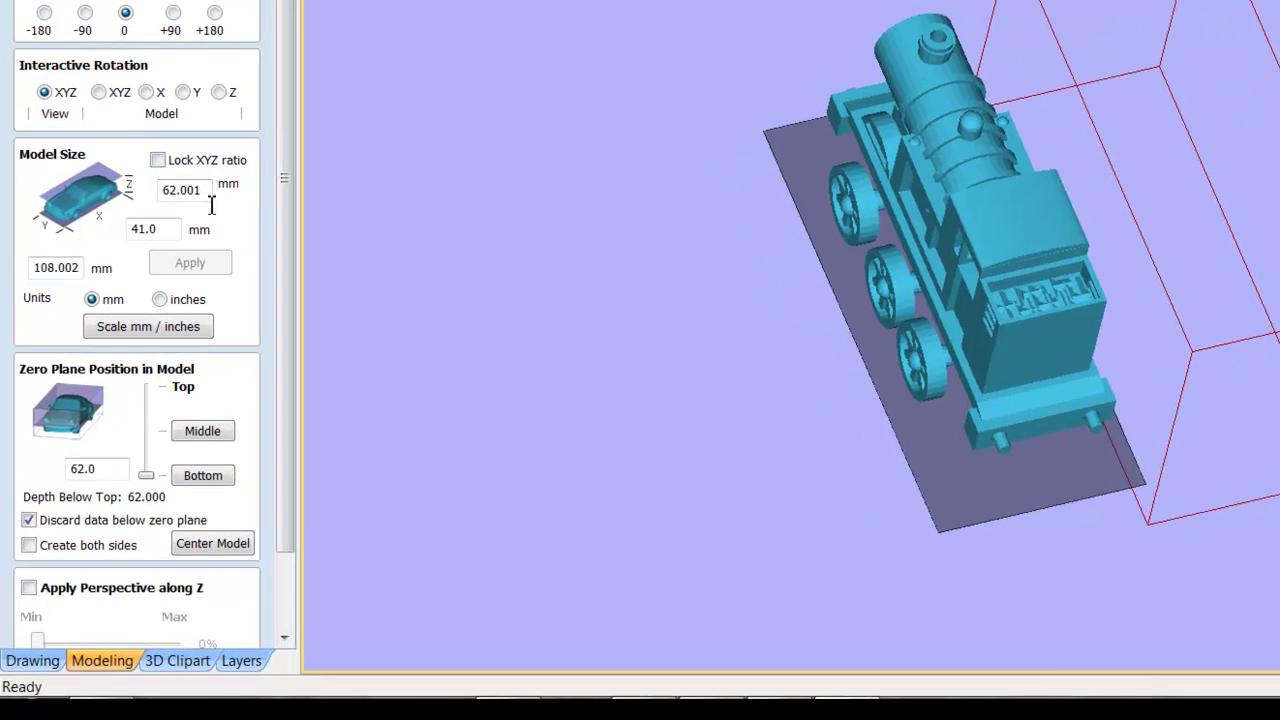
{"action": "left_click_drag", "start_coordinate": [204, 193], "coordinate": [144, 194]}
{"action": "type", "text": "4"}
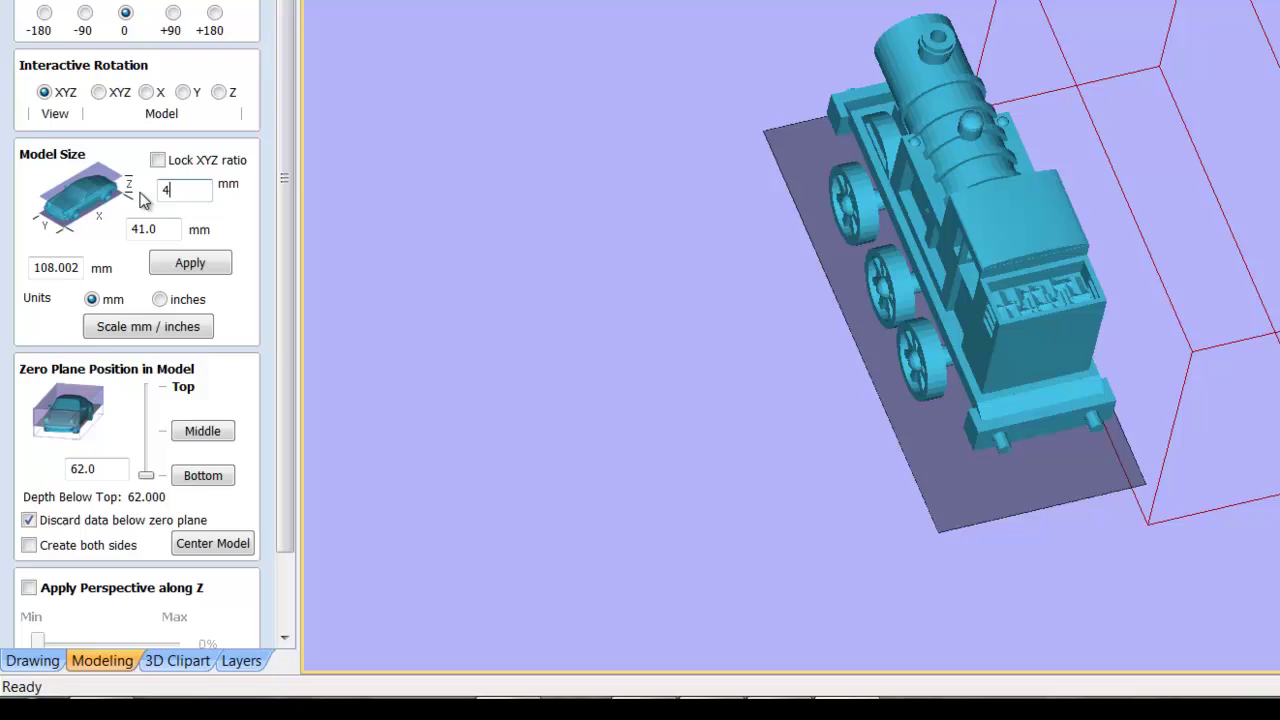
{"action": "type", "text": "0"}
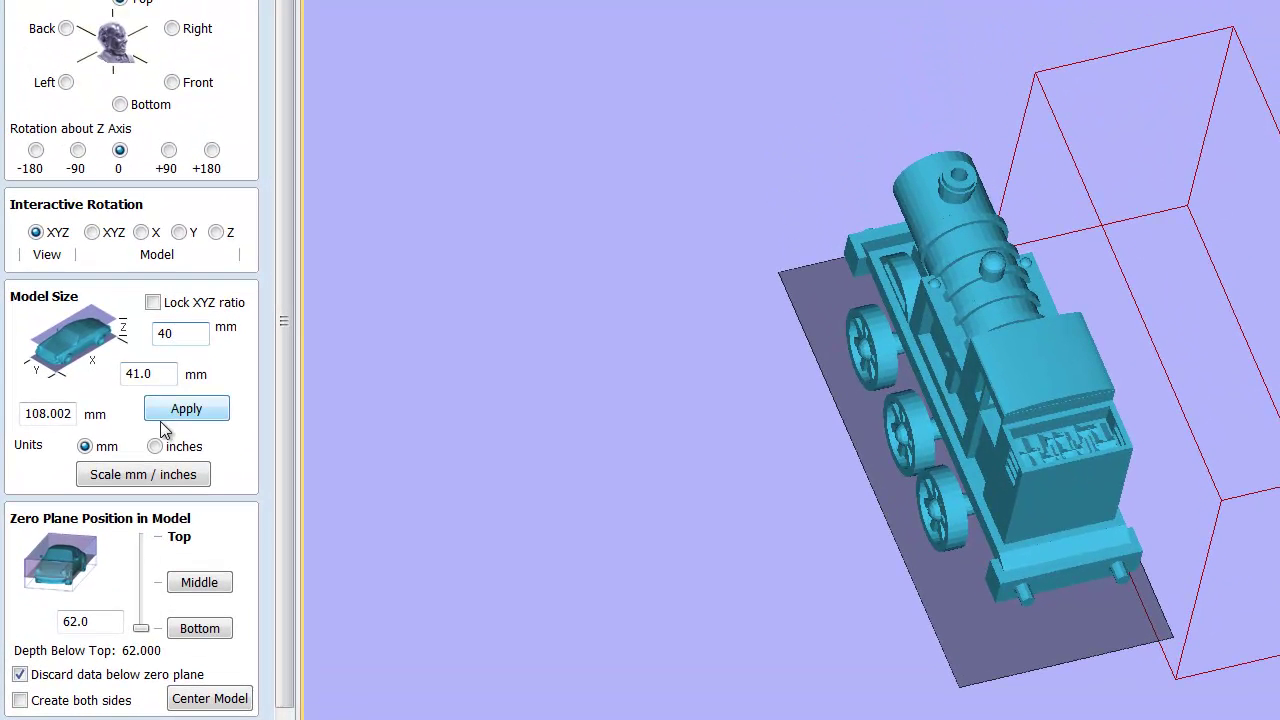
{"action": "left_click", "coordinate": [177, 414]}
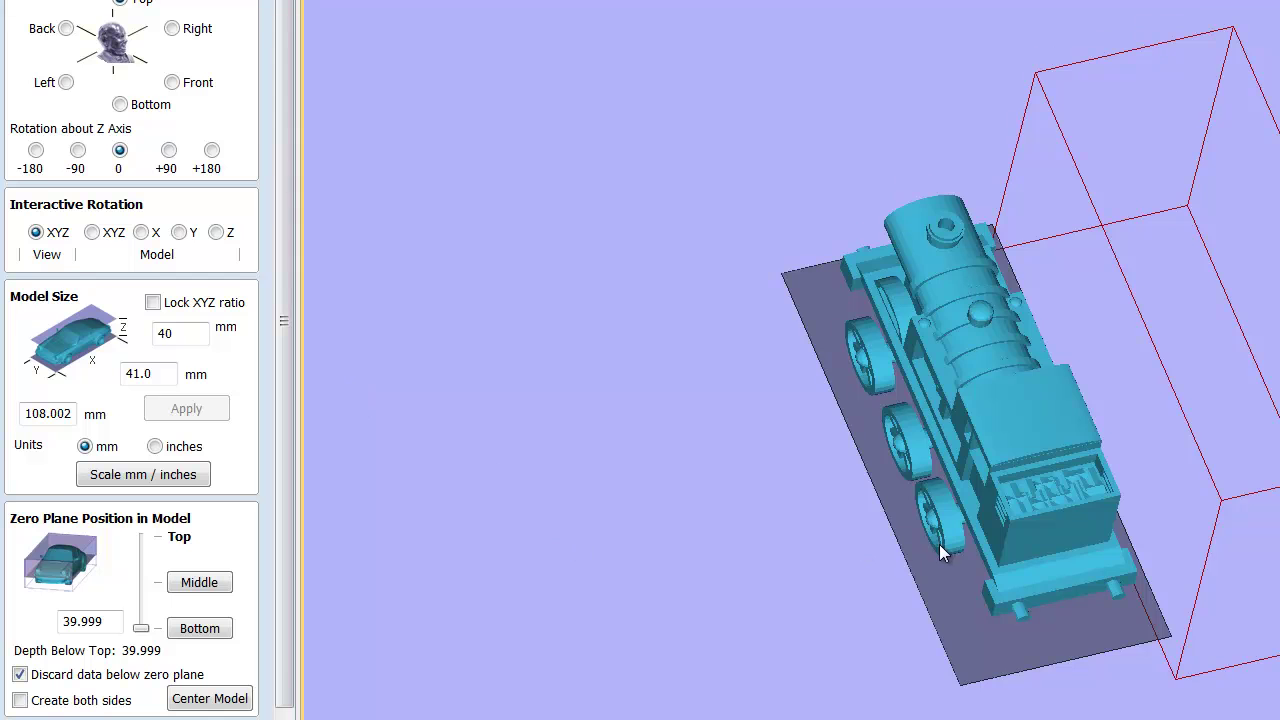
{"action": "mouse_move", "coordinate": [939, 544]}
{"action": "left_mouse_down"}
{"action": "mouse_move", "coordinate": [977, 465]}
{"action": "mouse_move", "coordinate": [1138, 335]}
{"action": "mouse_move", "coordinate": [1194, 200]}
{"action": "left_mouse_up"}
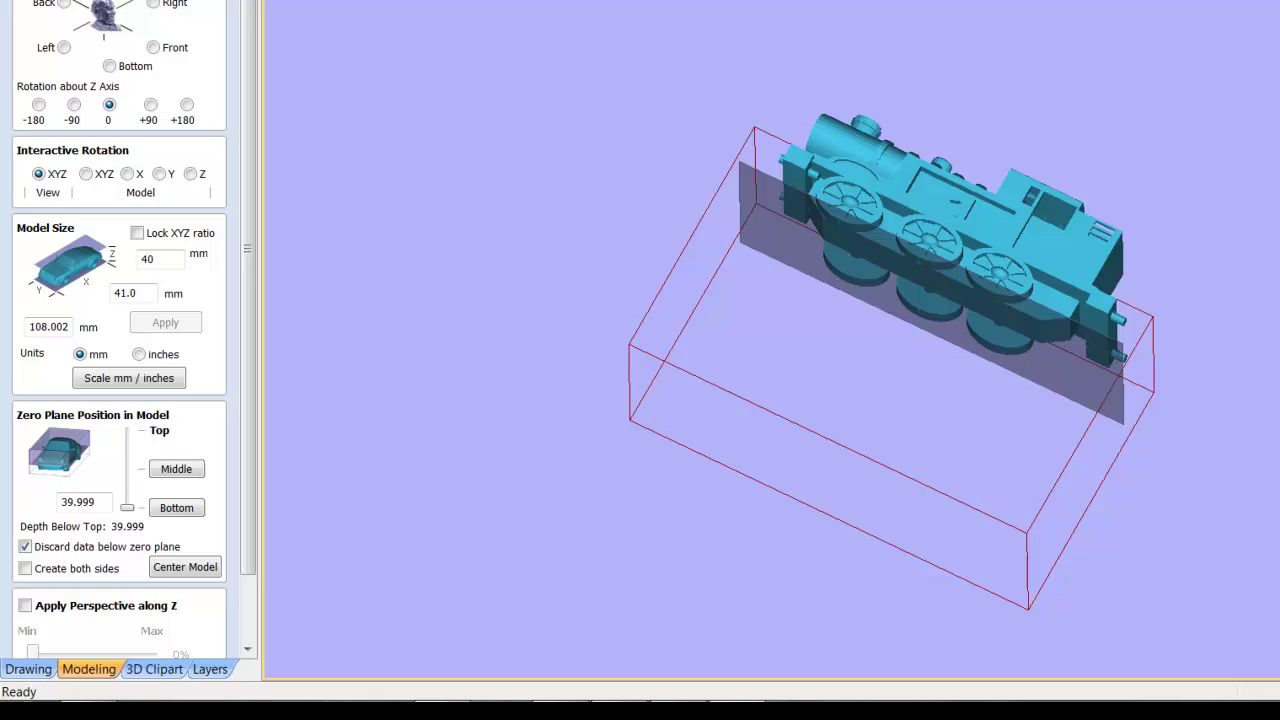
{"action": "mouse_move", "coordinate": [1140, 400]}
{"action": "left_mouse_down"}
{"action": "mouse_move", "coordinate": [1194, 357]}
{"action": "mouse_move", "coordinate": [1100, 370]}
{"action": "left_mouse_up"}
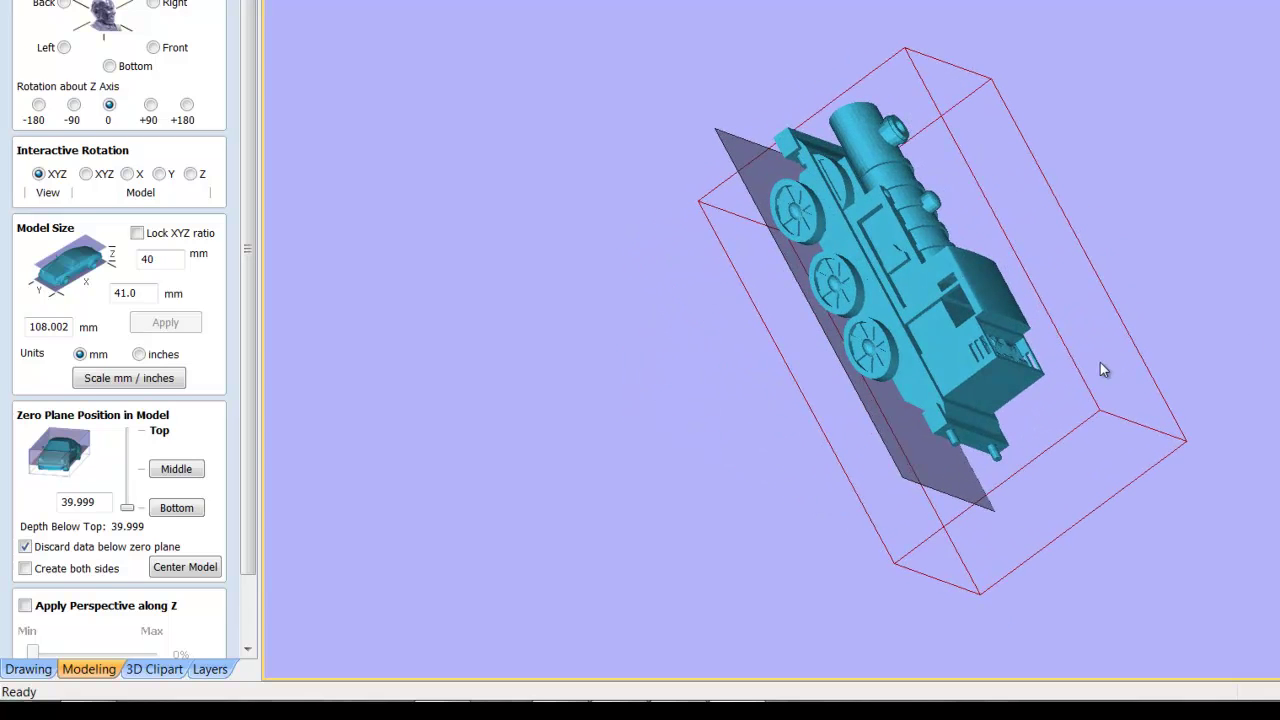
{"action": "left_click", "coordinate": [138, 236]}
Move the zero plane to the bottom of the model.
{"action": "left_click", "coordinate": [186, 567]}
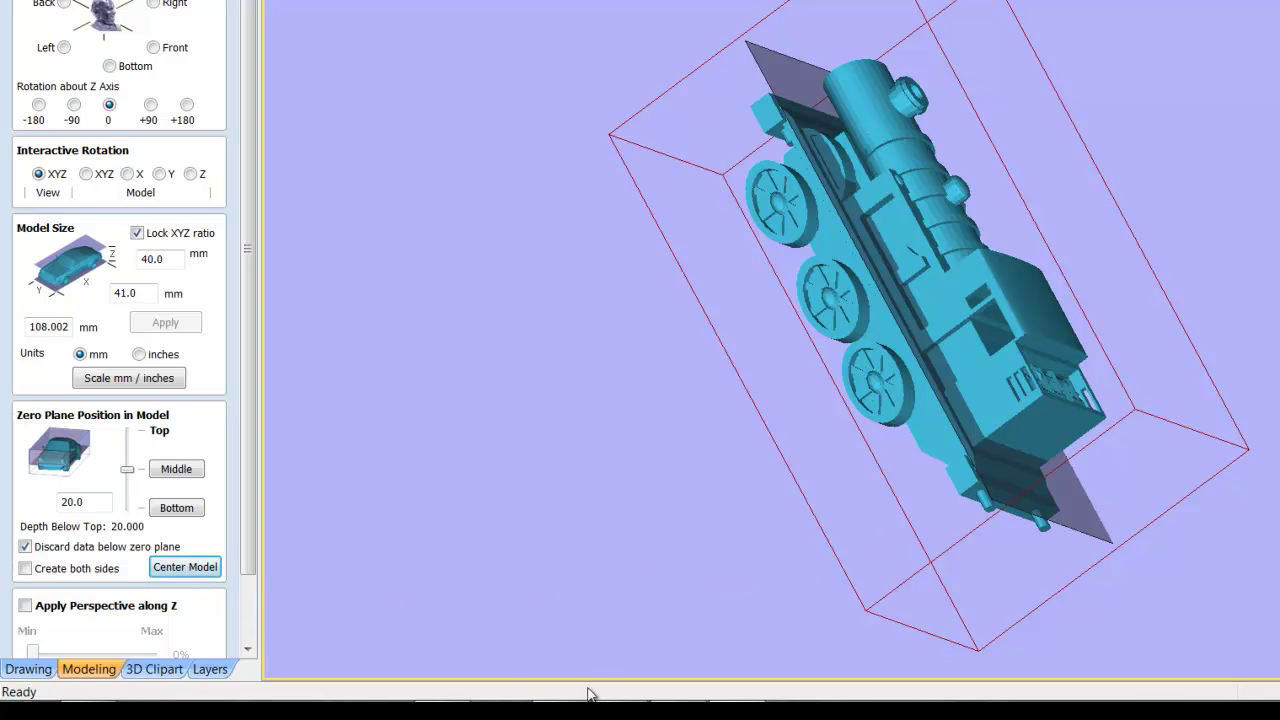
{"action": "mouse_move", "coordinate": [130, 469]}
{"action": "left_mouse_down"}
{"action": "mouse_move", "coordinate": [127, 512]}
{"action": "mouse_move", "coordinate": [128, 431]}
{"action": "left_mouse_up"}
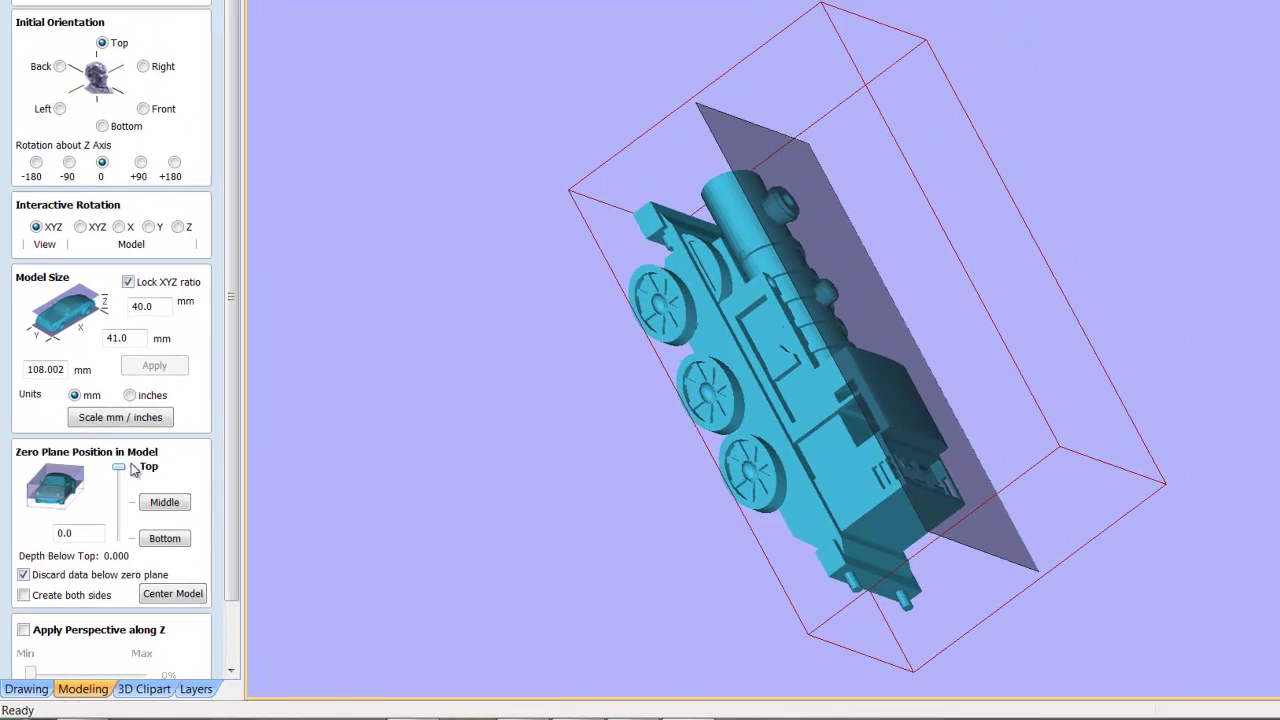
{"action": "left_click_drag", "start_coordinate": [135, 466], "coordinate": [135, 577]}
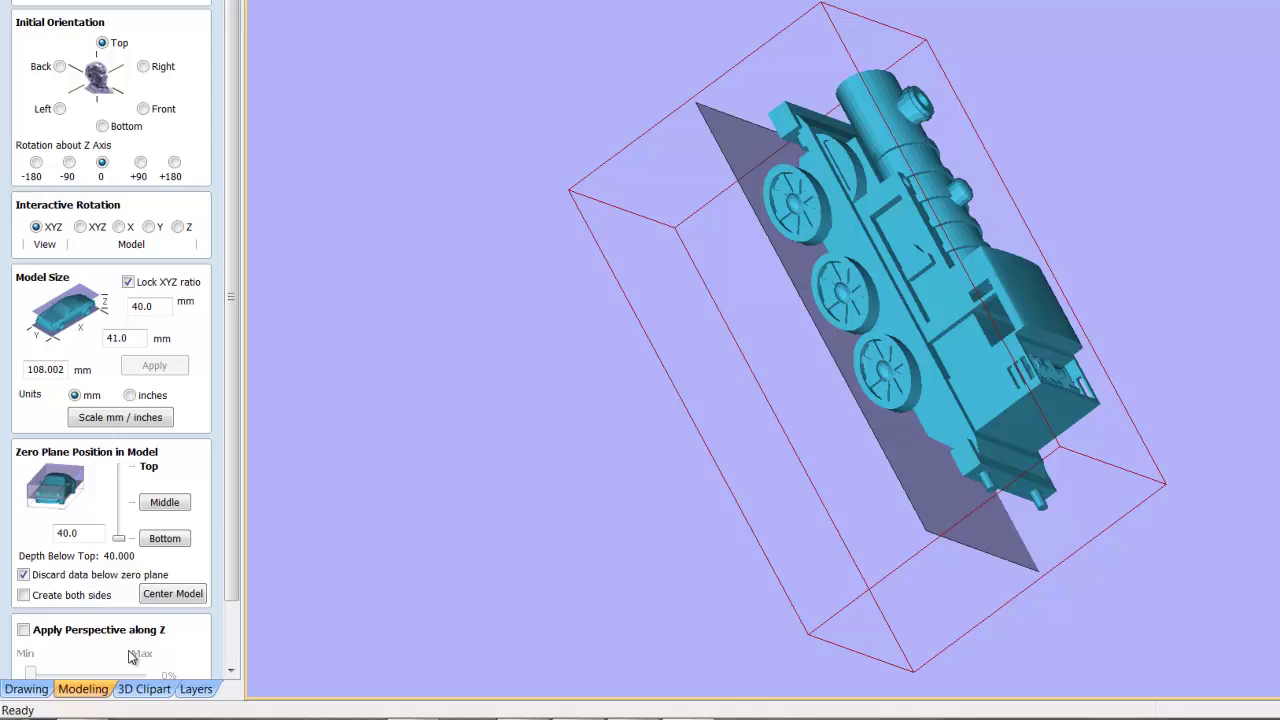
{"action": "left_click_drag", "start_coordinate": [234, 591], "coordinate": [232, 663]}
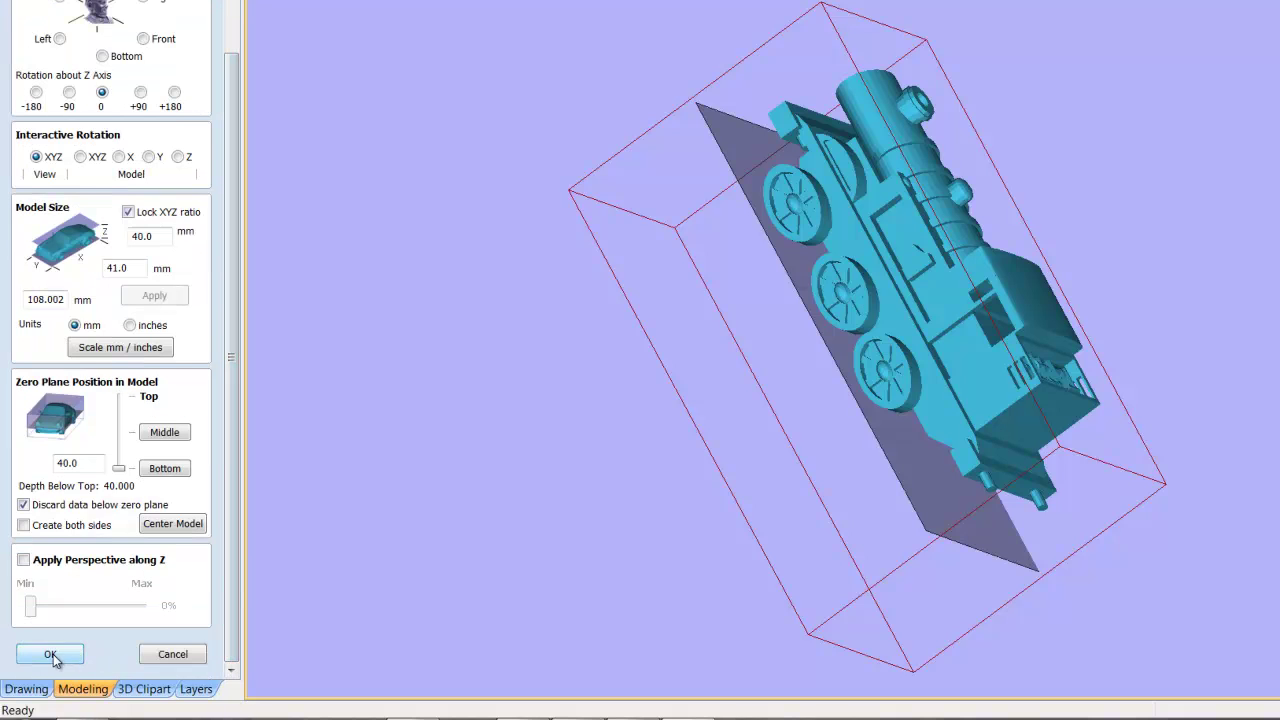
Confirm the import, orbit the train, and tile the 2D and 3D views vertically.
{"action": "key", "text": "Return"}
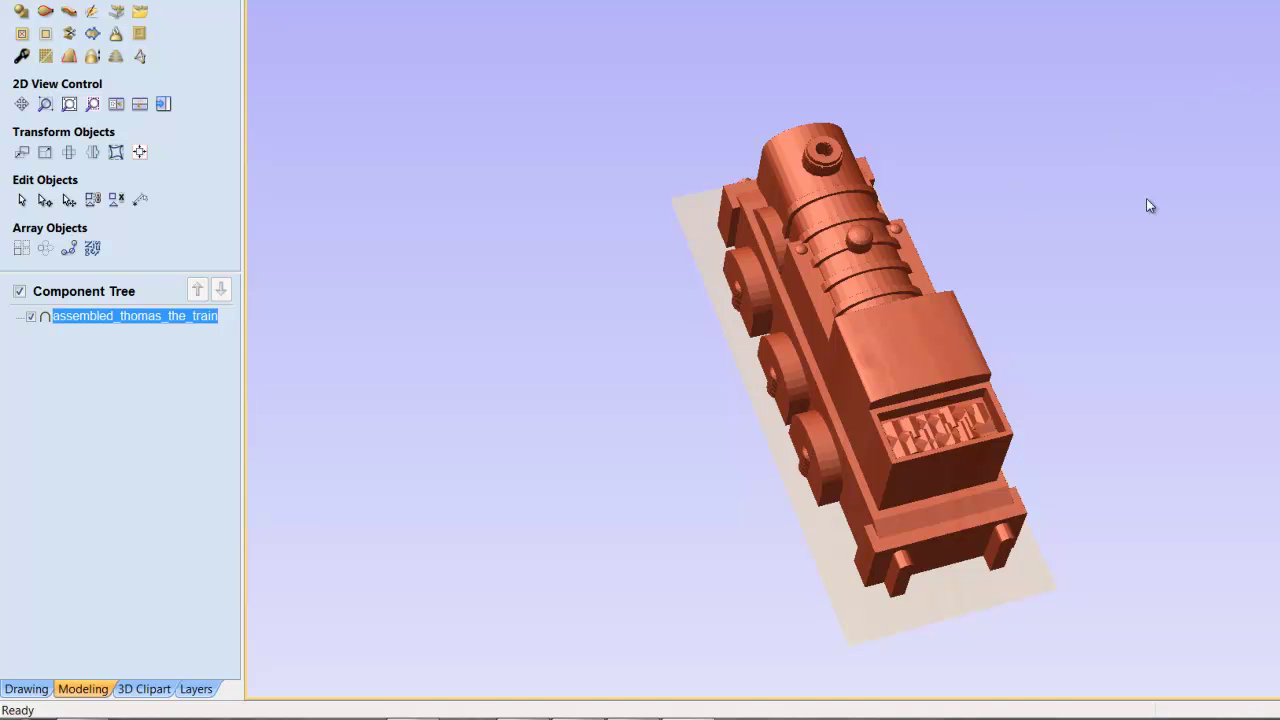
{"action": "left_click_drag", "start_coordinate": [911, 414], "coordinate": [1121, 113]}
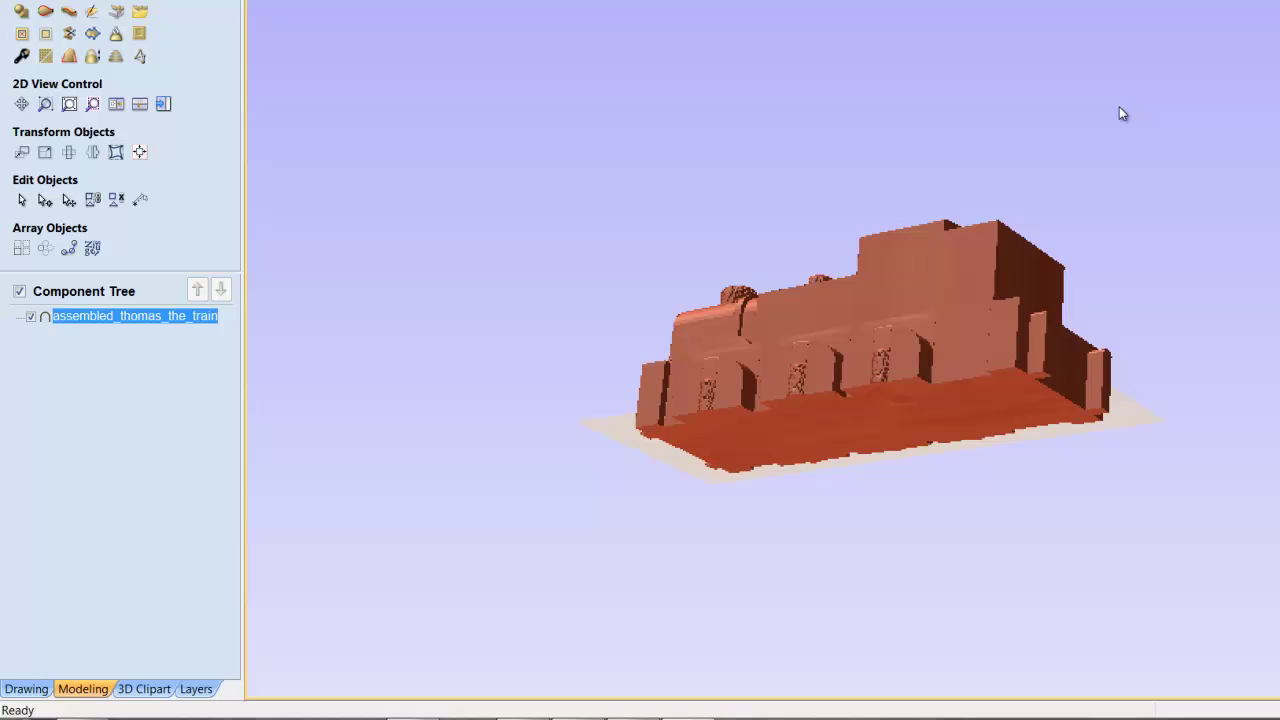
{"action": "left_click_drag", "start_coordinate": [1145, 237], "coordinate": [1140, 280]}
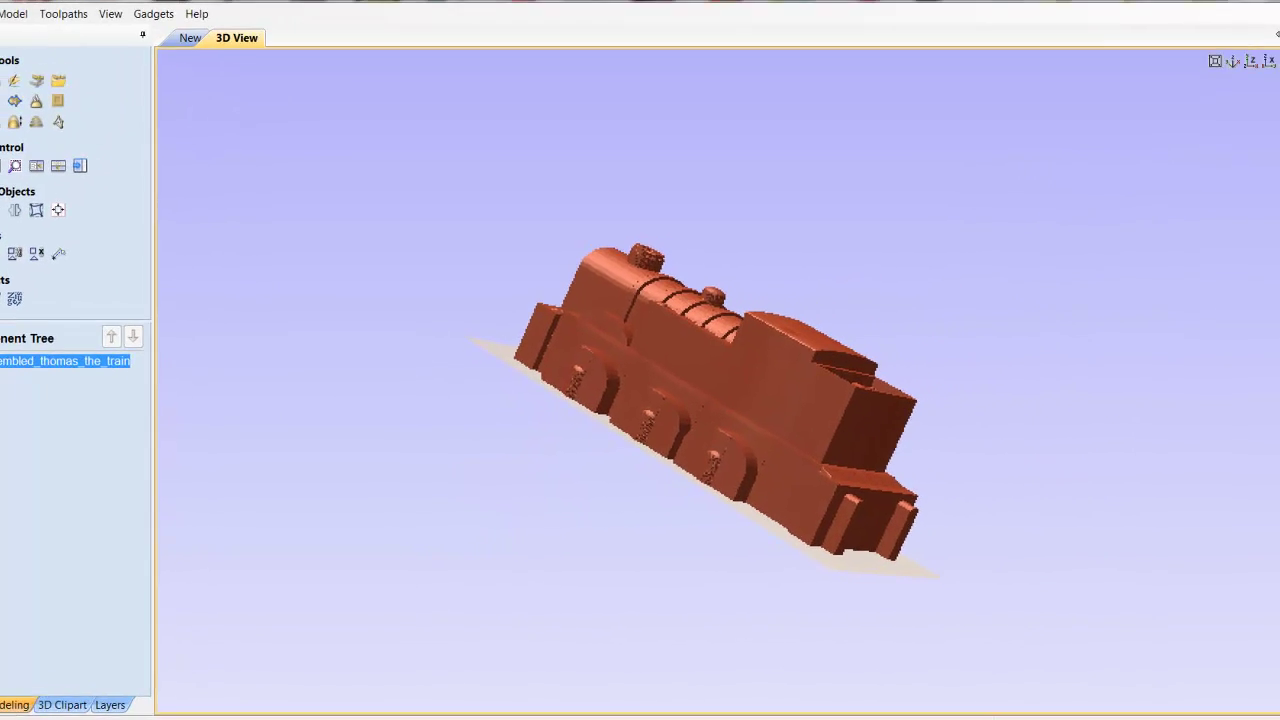
{"action": "left_click", "coordinate": [1271, 82]}
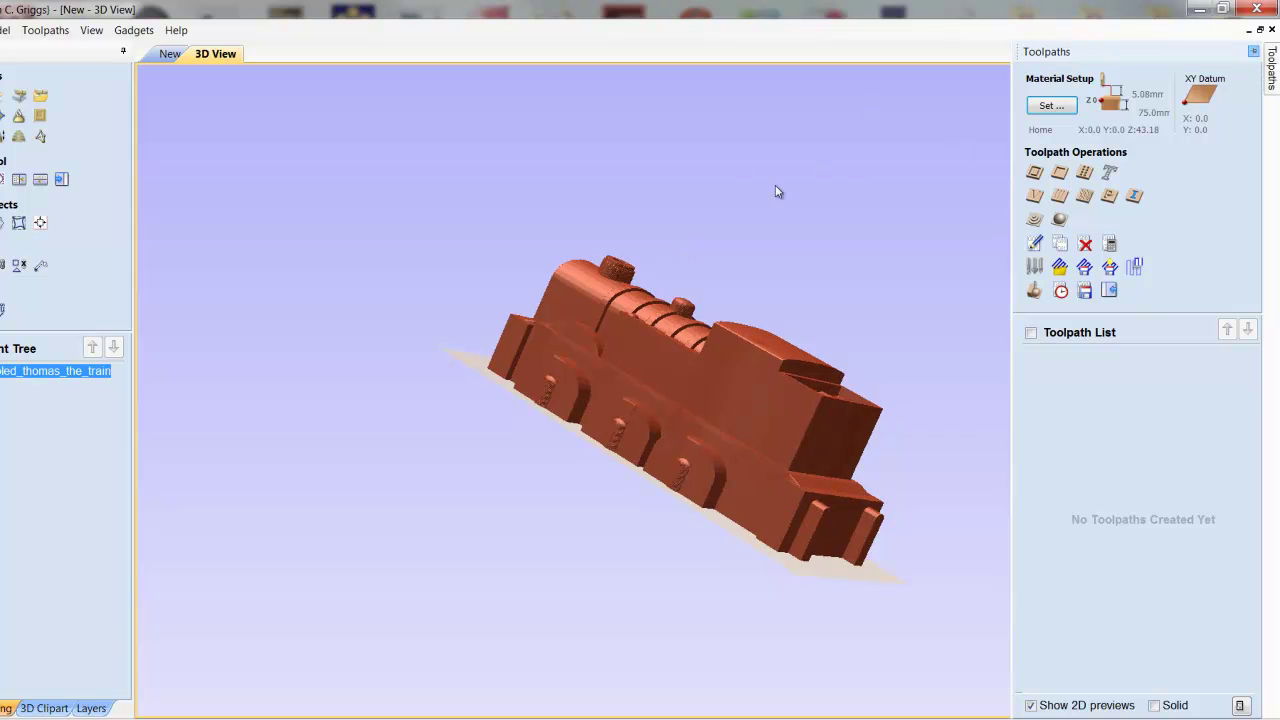
{"action": "key", "text": "F4"}
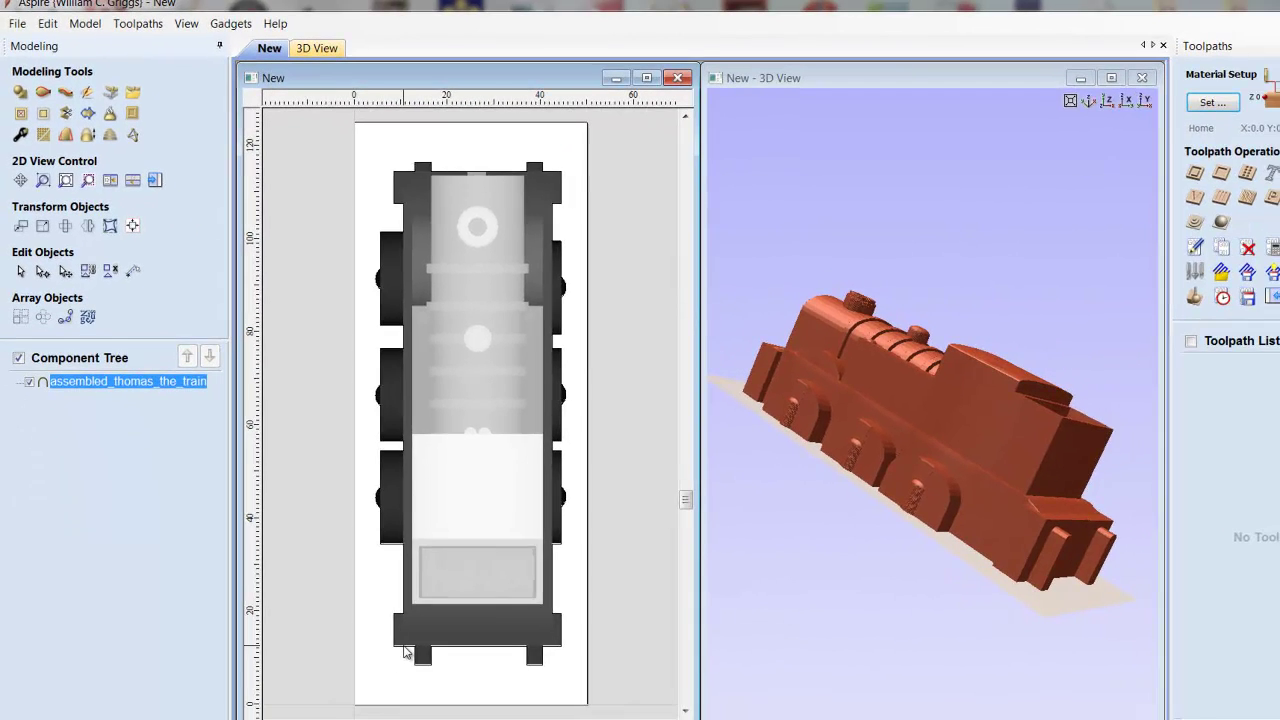
Calculate a raster '3D Finish 2' toolpath on the train with a 0.125-inch ball nose.
{"action": "left_click", "coordinate": [421, 643]}
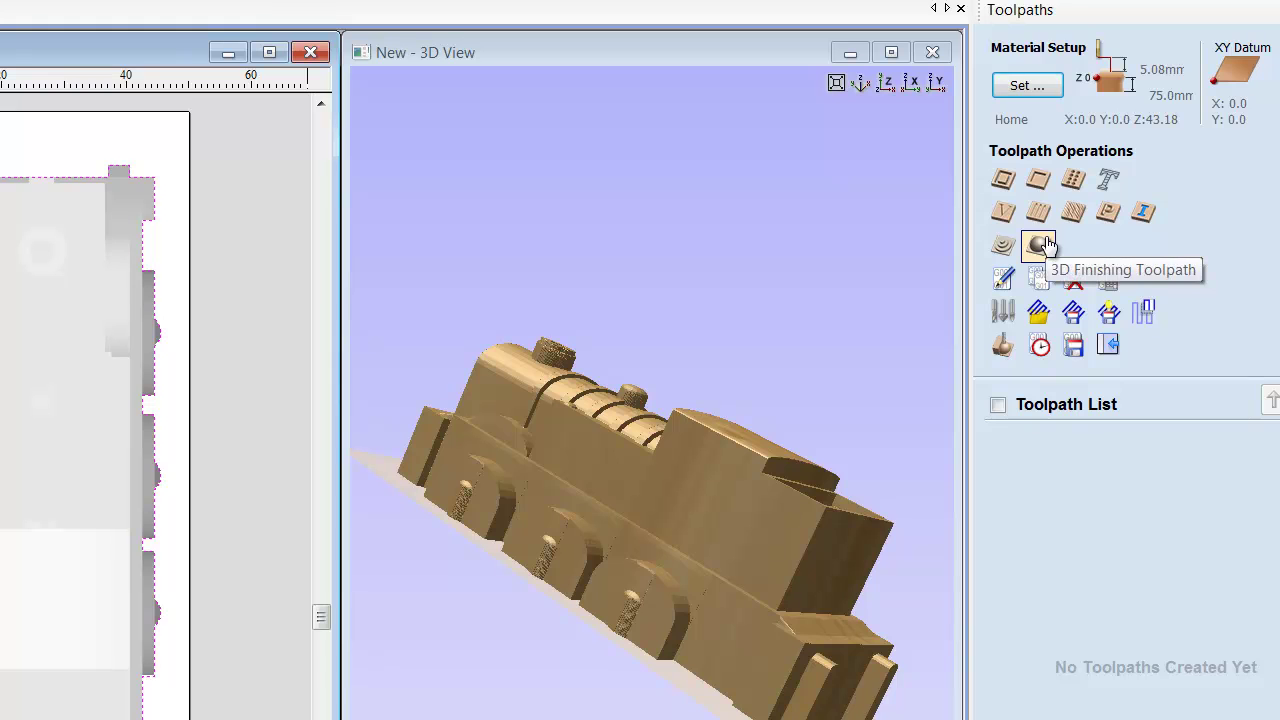
{"action": "left_click", "coordinate": [1040, 244]}
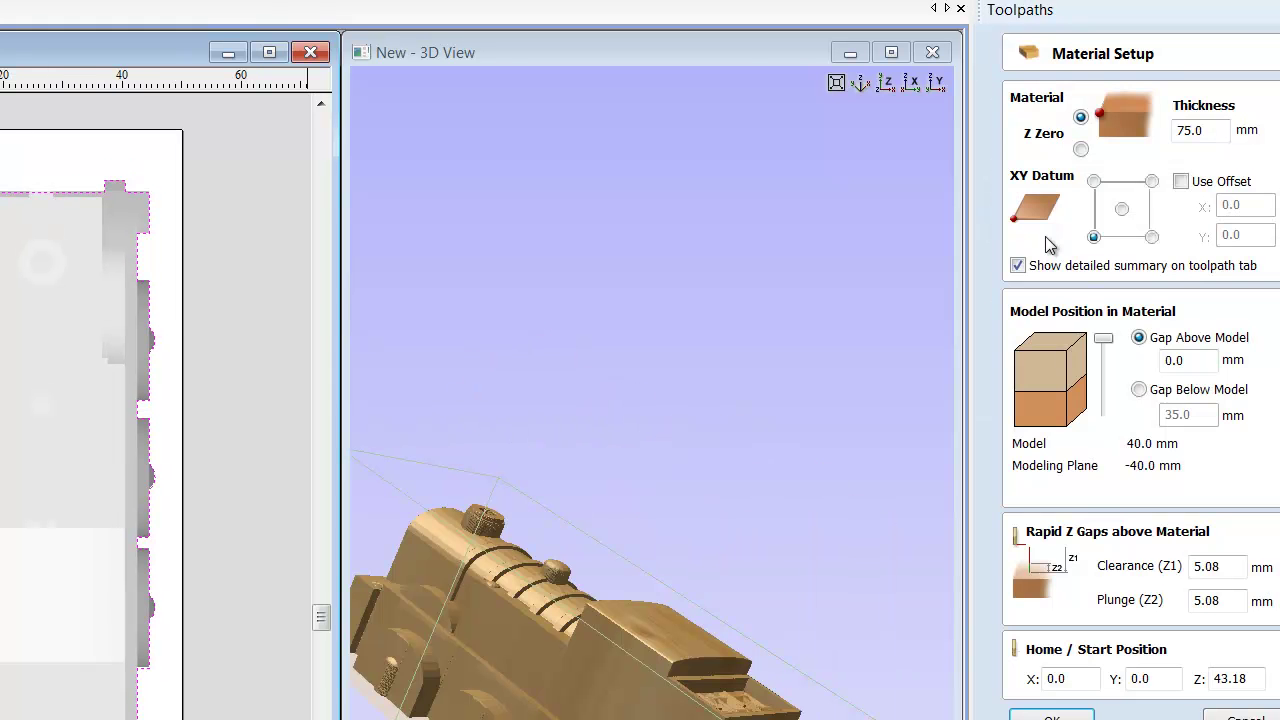
{"action": "left_click", "coordinate": [1050, 714]}
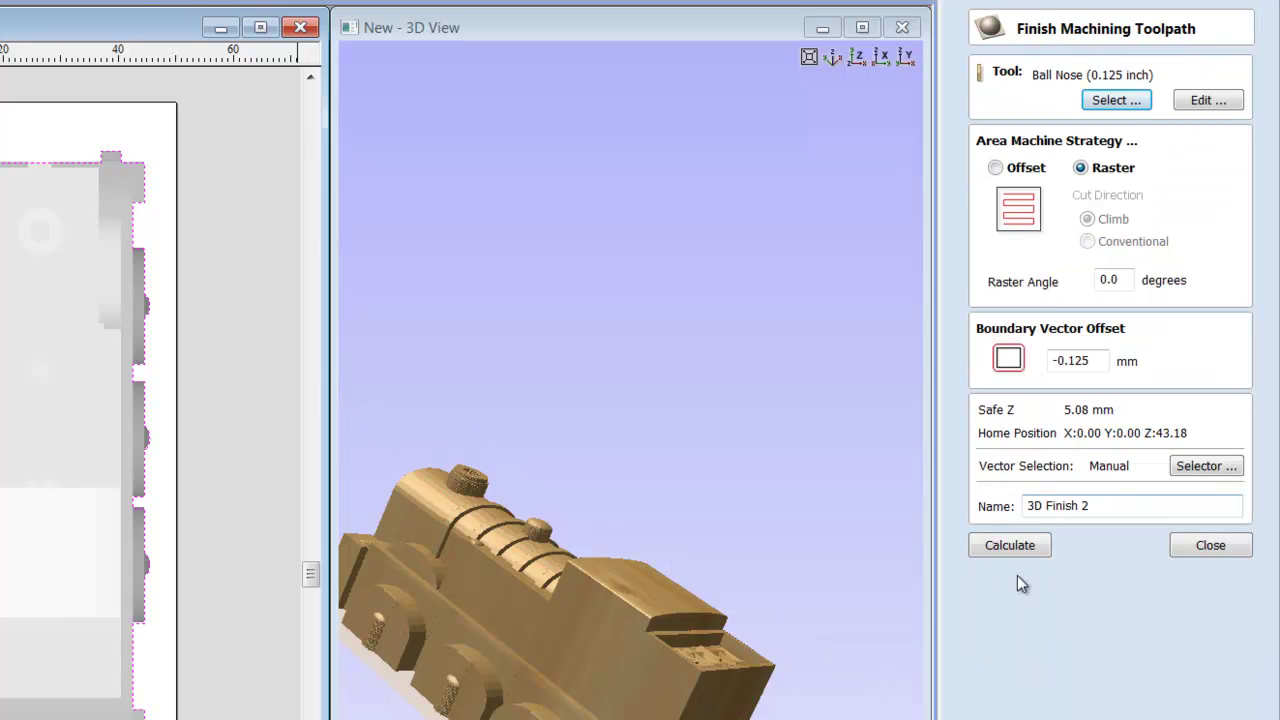
{"action": "left_click", "coordinate": [1027, 548]}
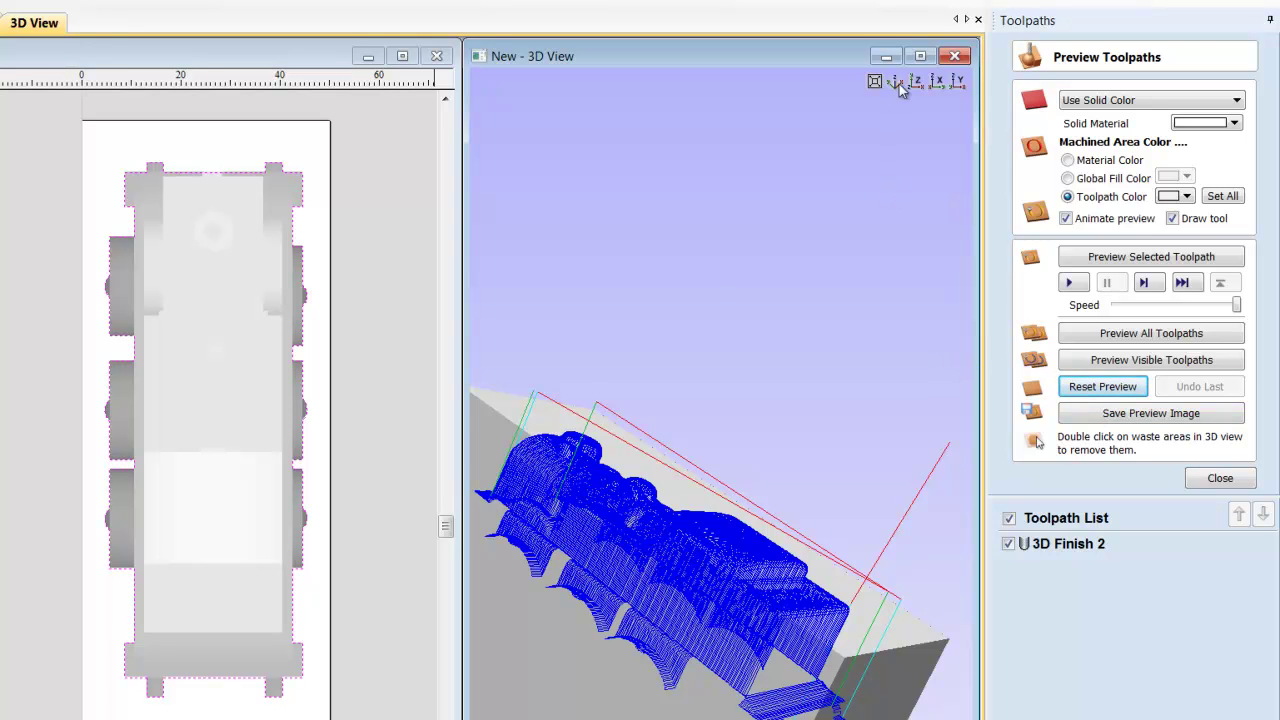
Maximize the 3D view and run the 3D Finish 2 preview, orbiting the carved block.
{"action": "left_click", "coordinate": [919, 56]}
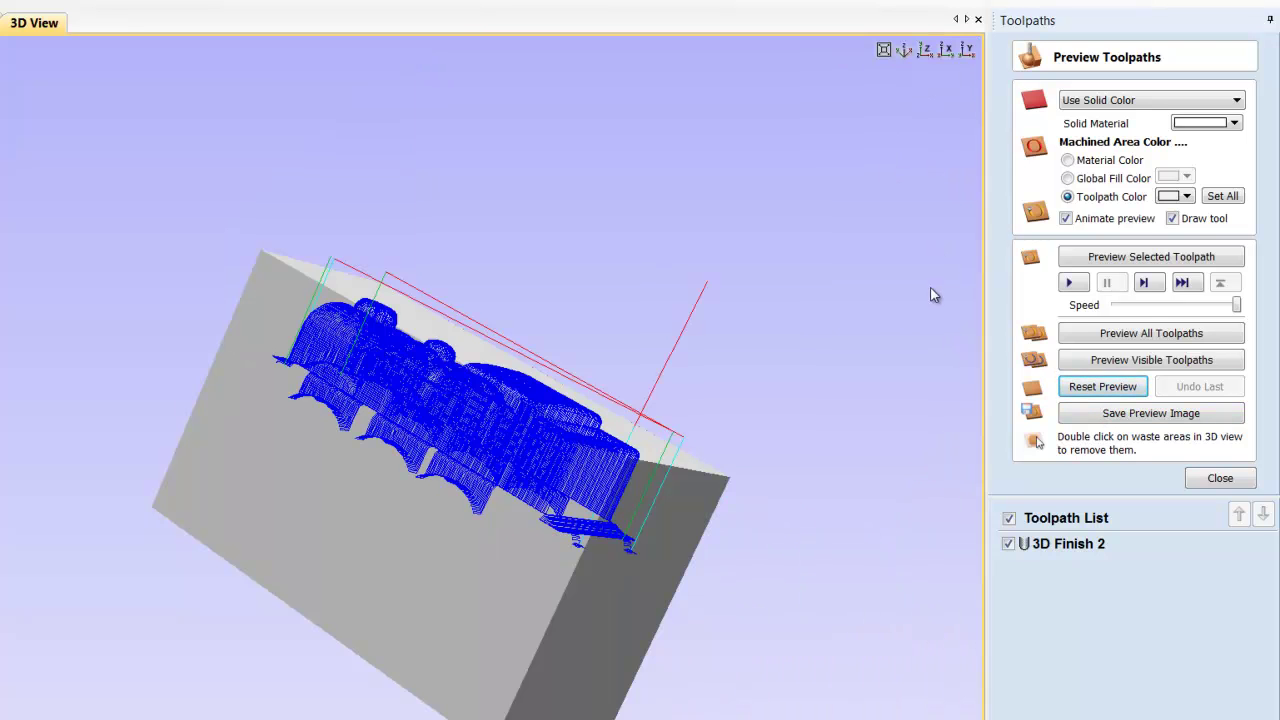
{"action": "left_click", "coordinate": [1149, 263]}
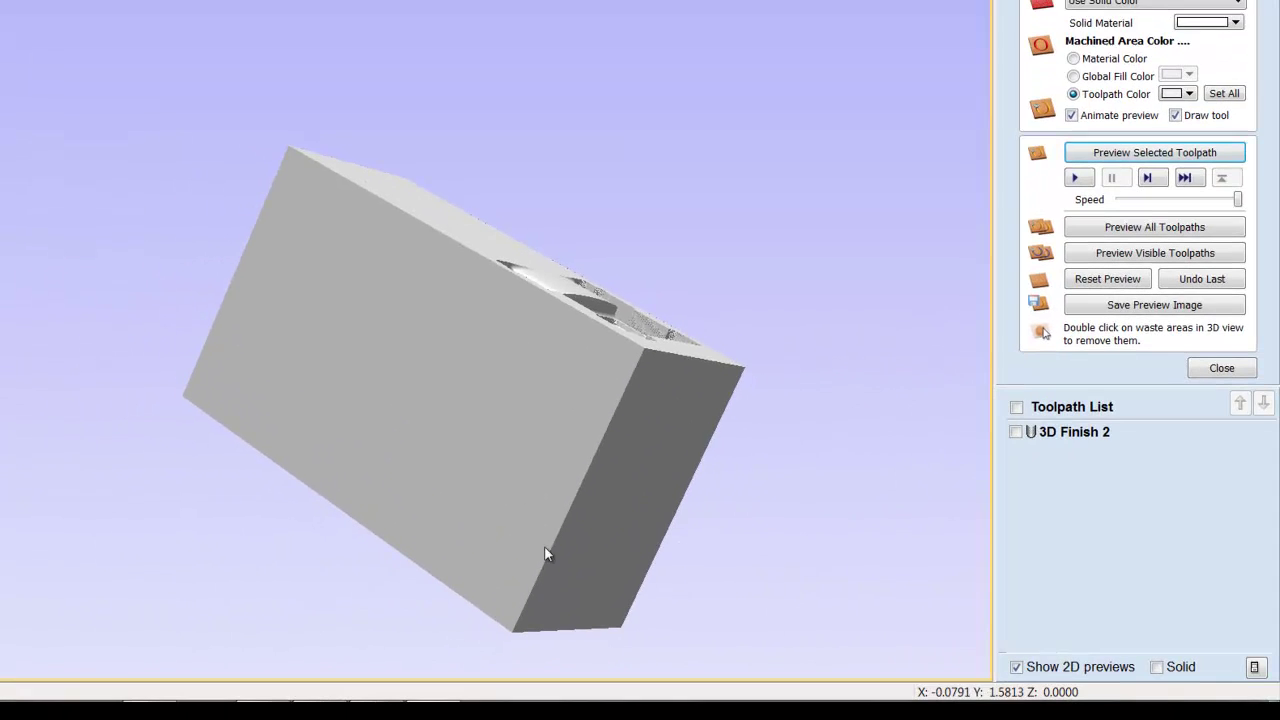
{"action": "left_click_drag", "start_coordinate": [474, 459], "coordinate": [173, 525]}
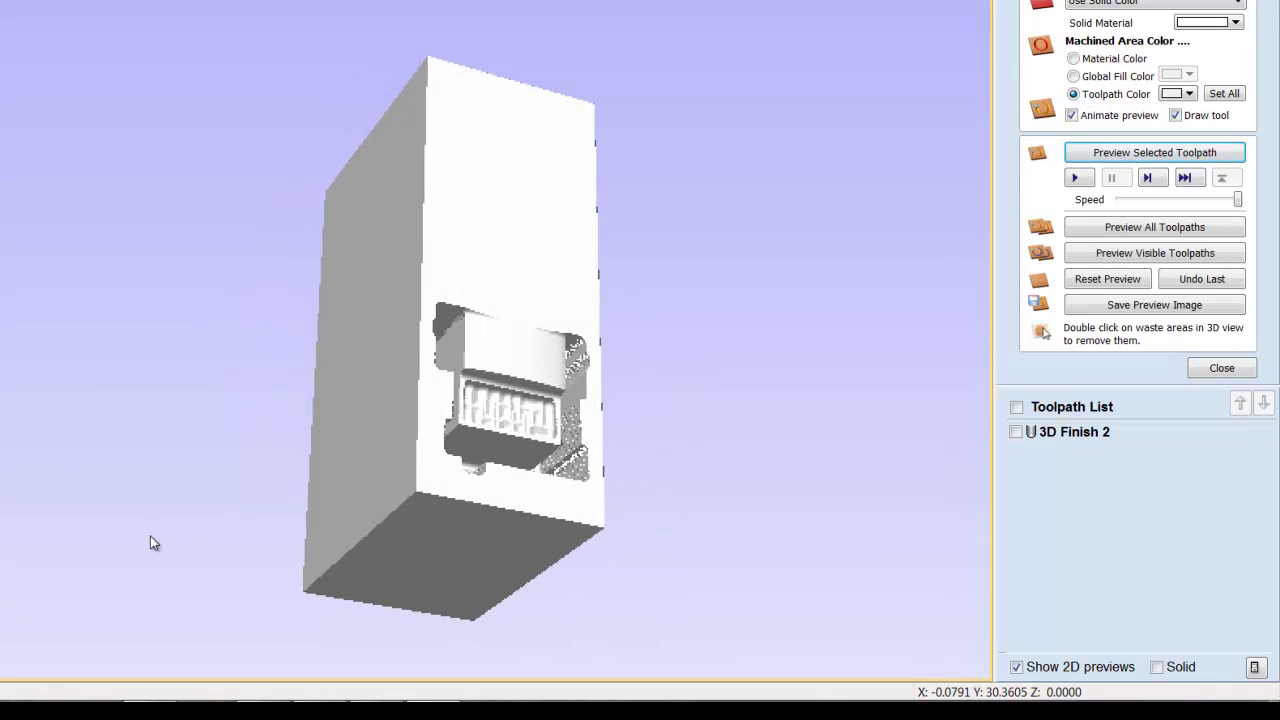
{"action": "left_click_drag", "start_coordinate": [597, 331], "coordinate": [513, 338]}
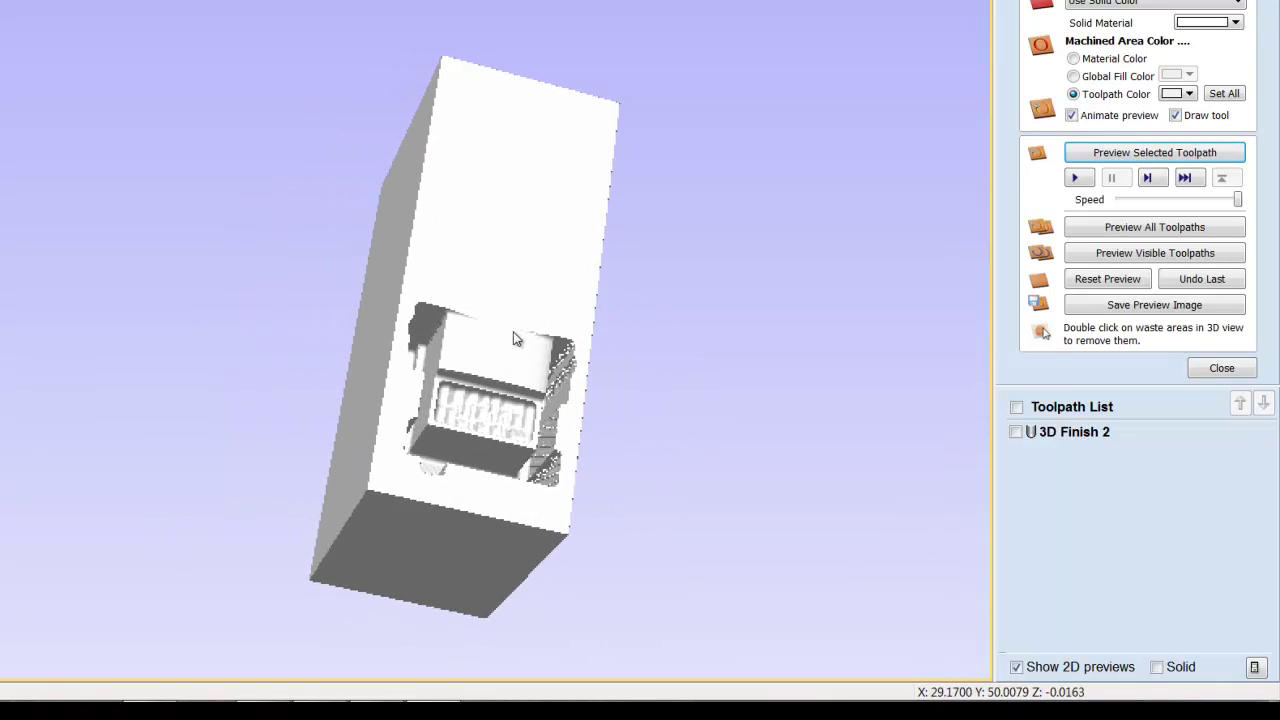
{"action": "left_click", "coordinate": [1175, 160]}
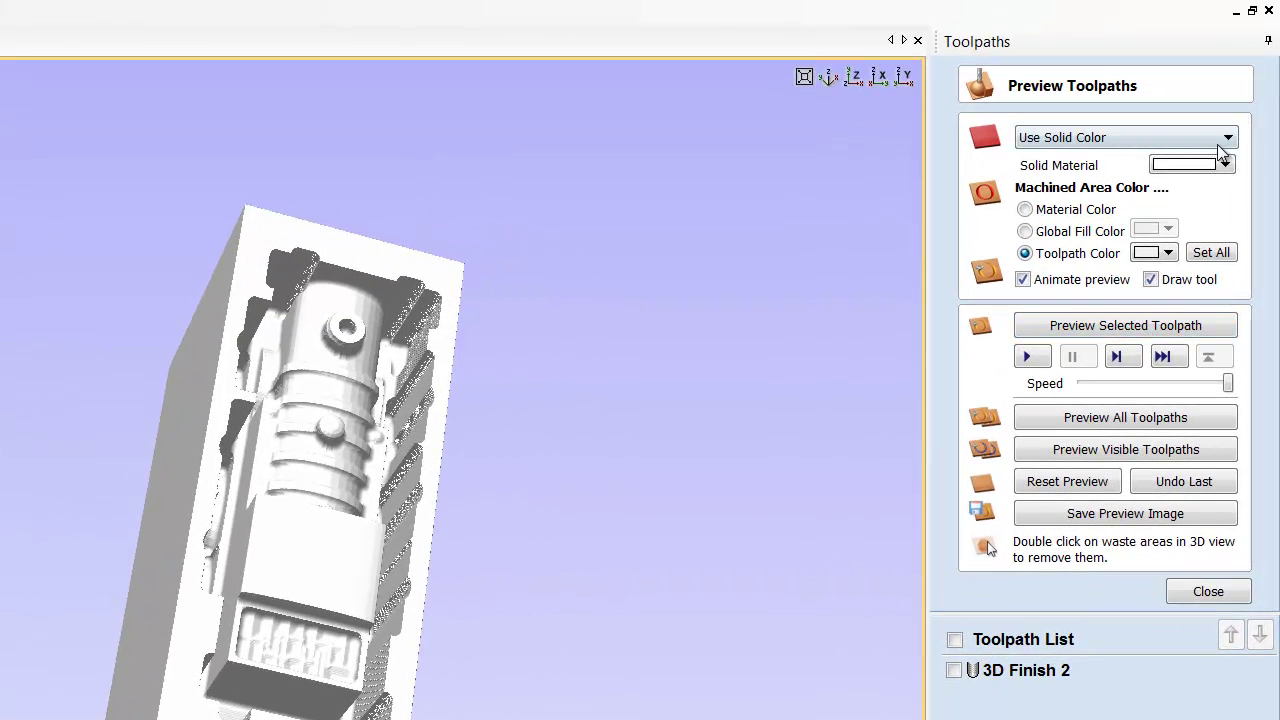
Preview the carved block in Cherry Dark, Oak Dark, then Walnut Light wood.
{"action": "left_click", "coordinate": [1226, 140]}
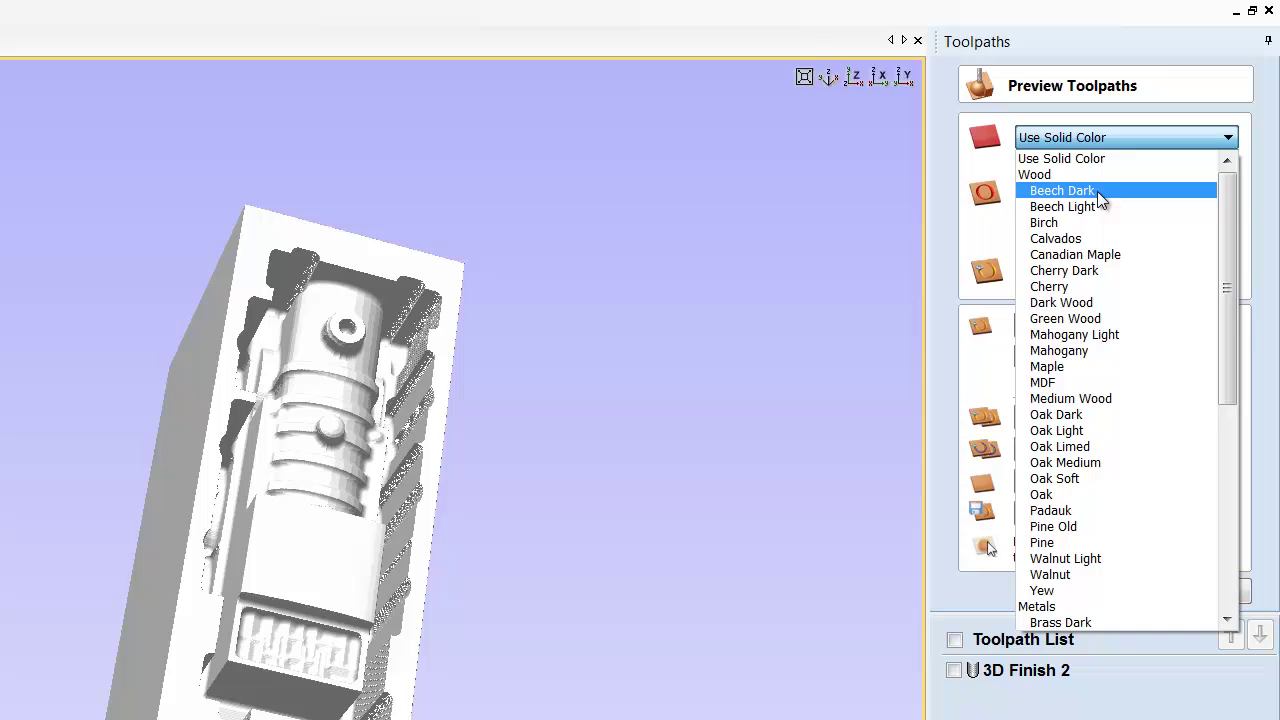
{"action": "left_click", "coordinate": [1070, 272]}
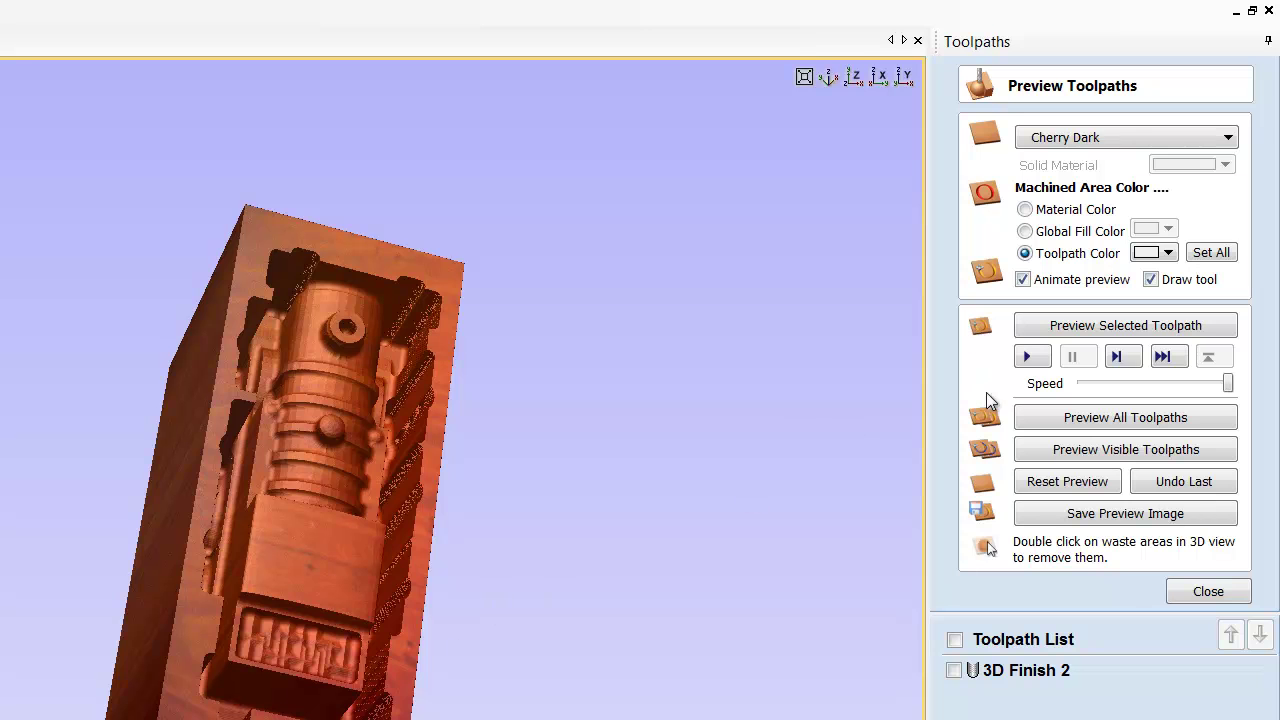
{"action": "left_click", "coordinate": [1227, 137]}
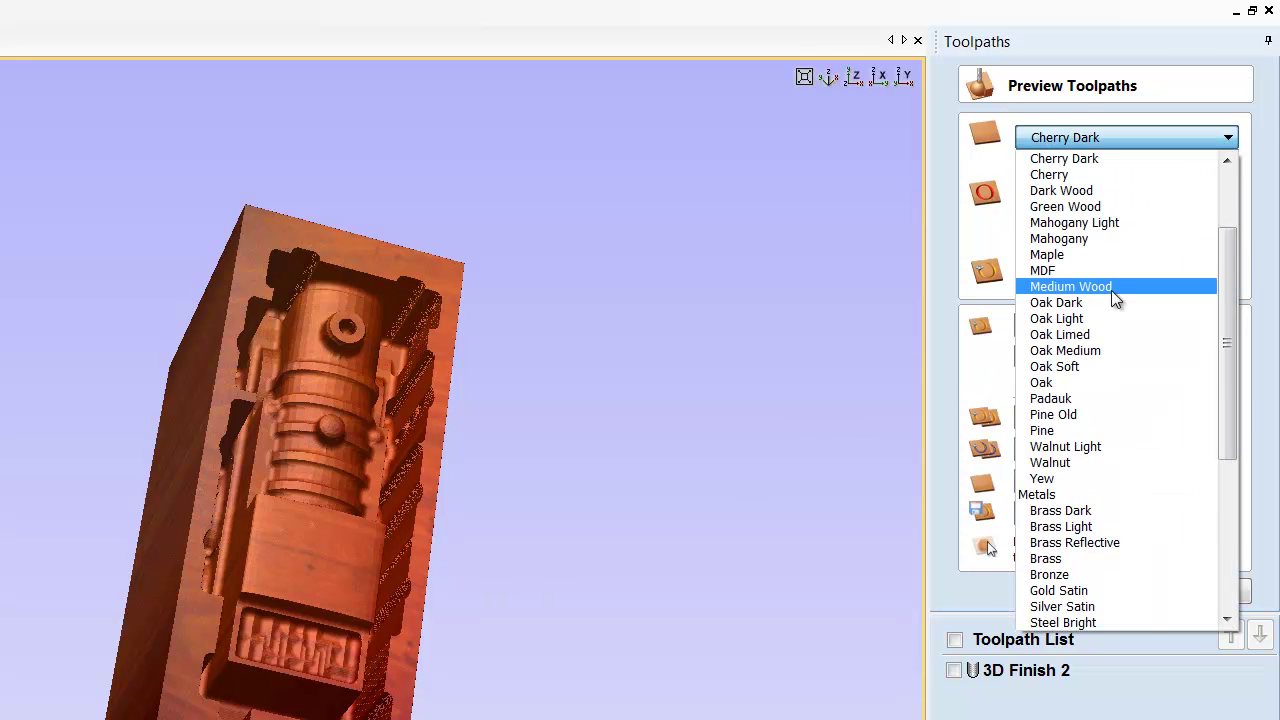
{"action": "left_click", "coordinate": [1087, 304]}
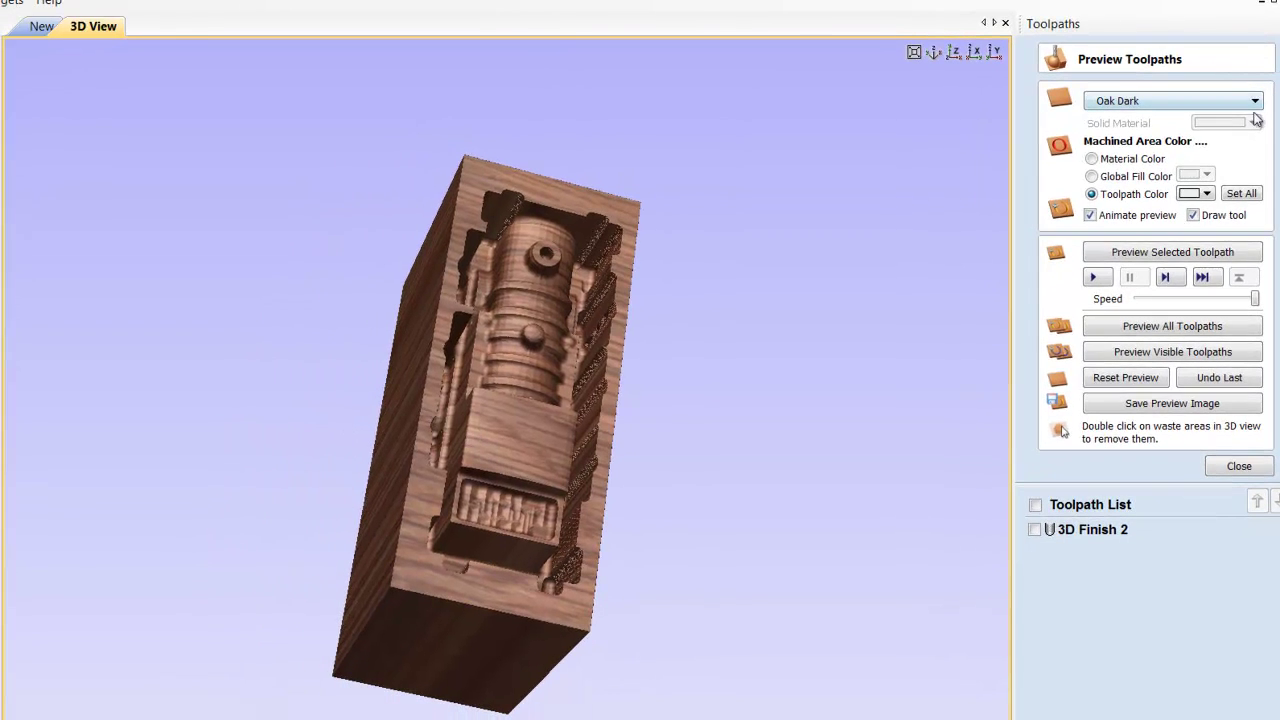
{"action": "left_click", "coordinate": [1239, 121]}
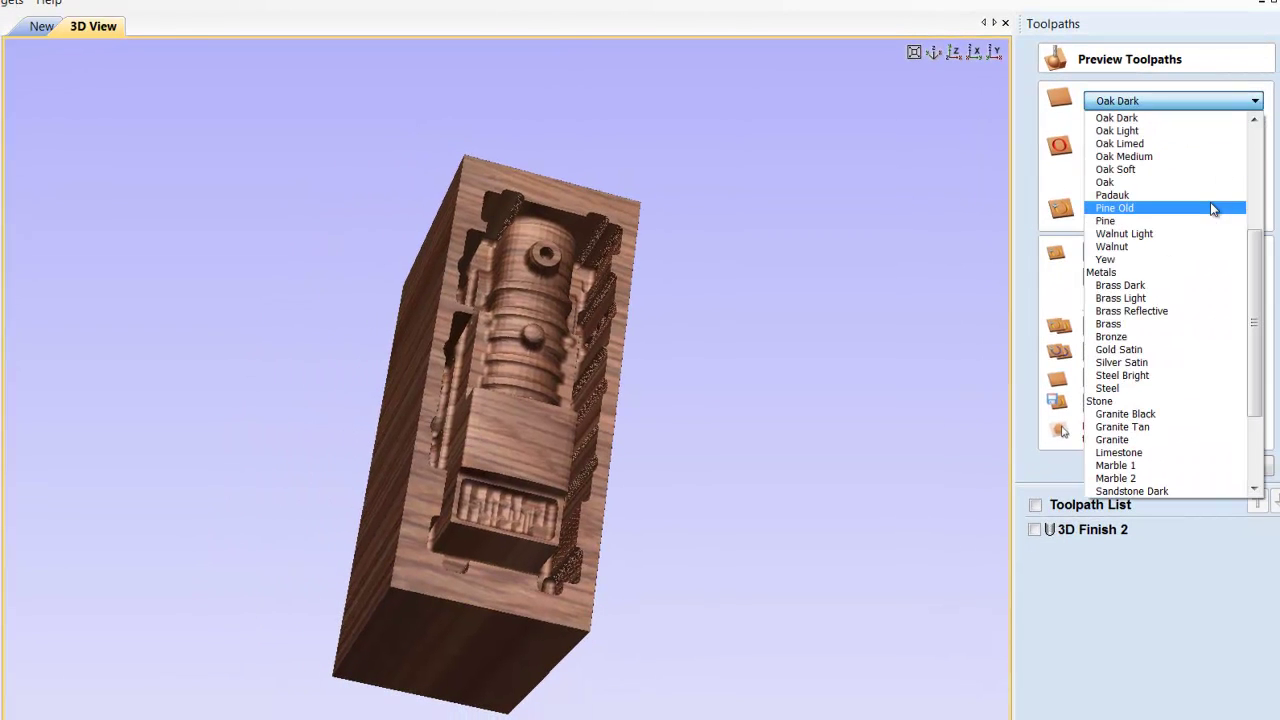
{"action": "left_click", "coordinate": [1140, 233]}
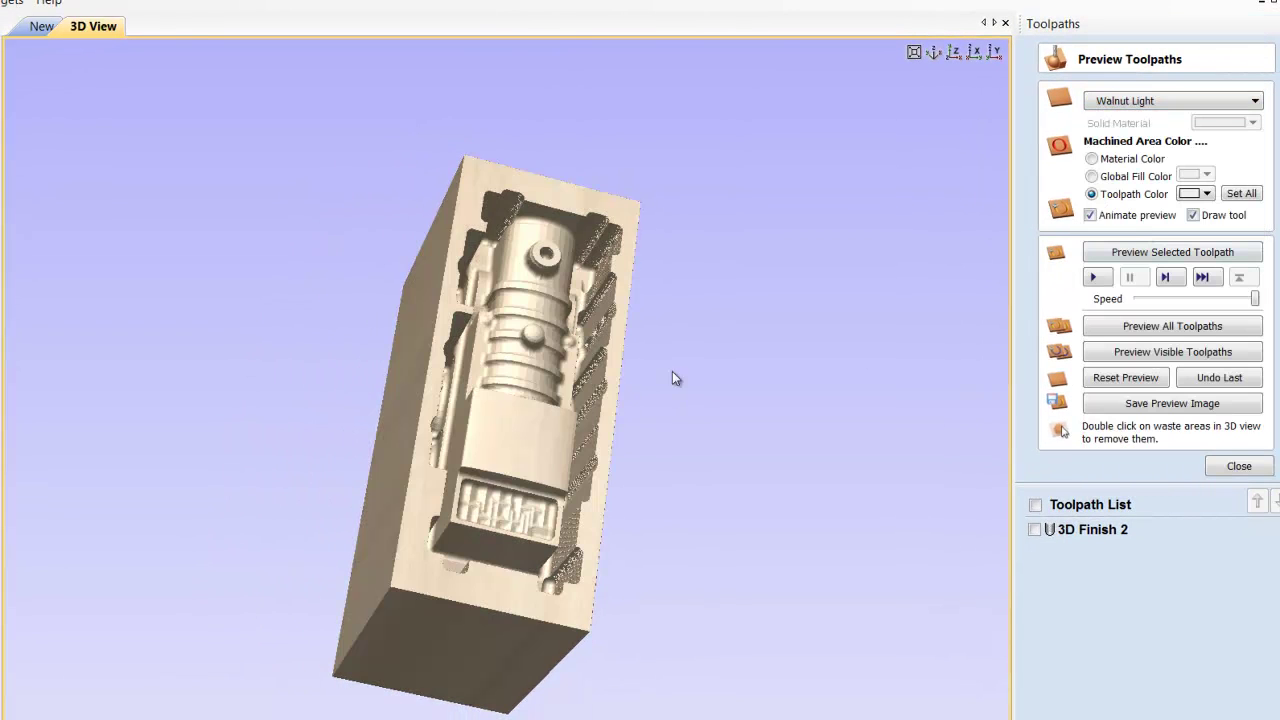
Switch the preview material to Brass Dark, then settle on Oak Medium.
{"action": "left_click_drag", "start_coordinate": [717, 355], "coordinate": [822, 274]}
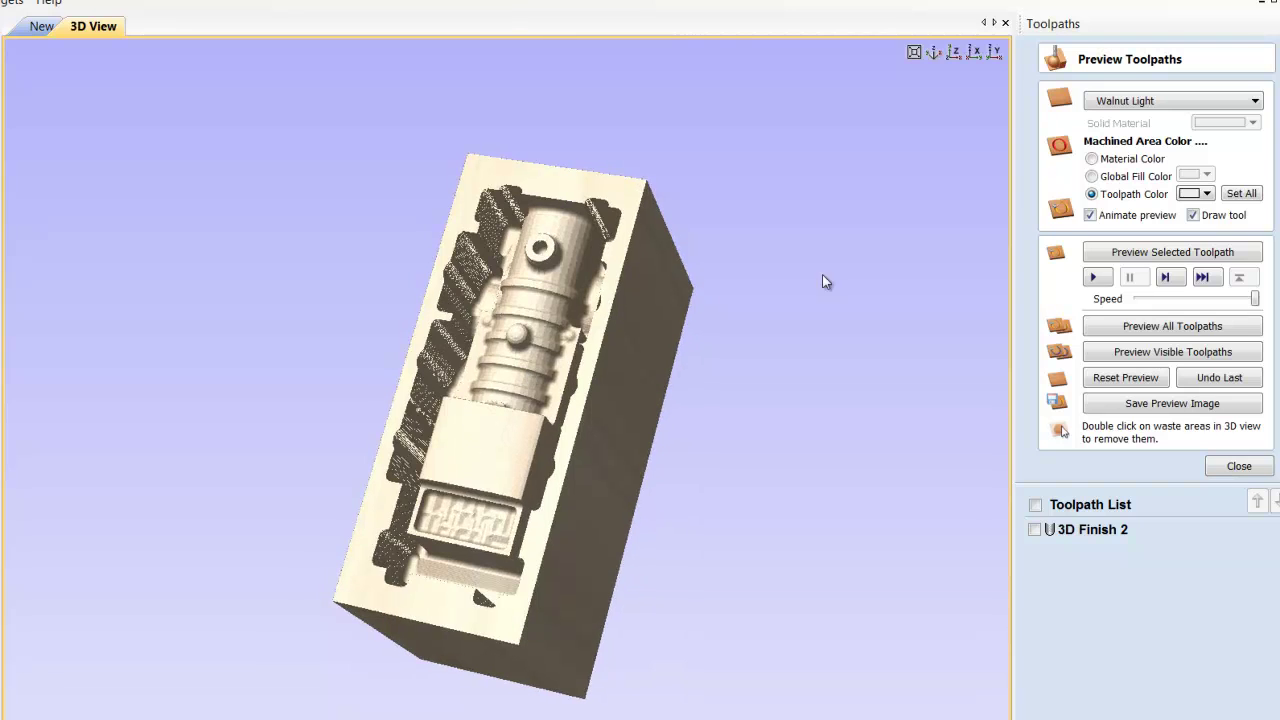
{"action": "left_click", "coordinate": [1252, 101]}
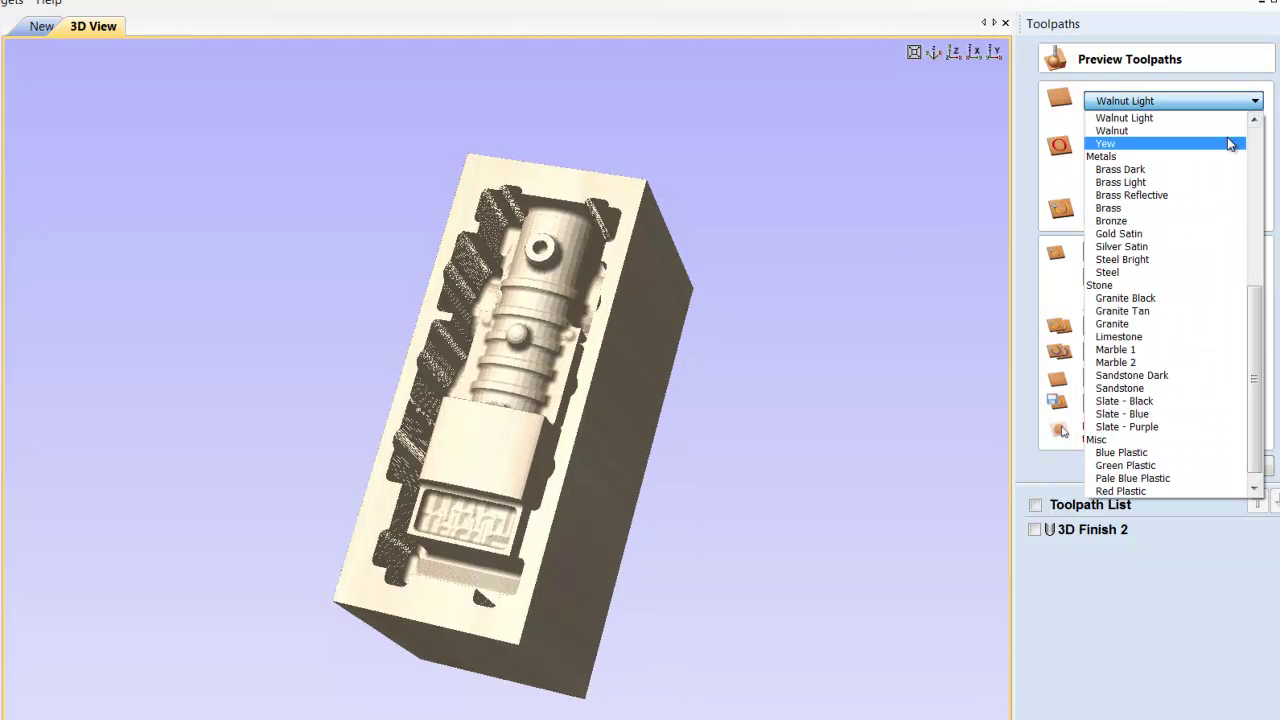
{"action": "left_click", "coordinate": [1133, 170]}
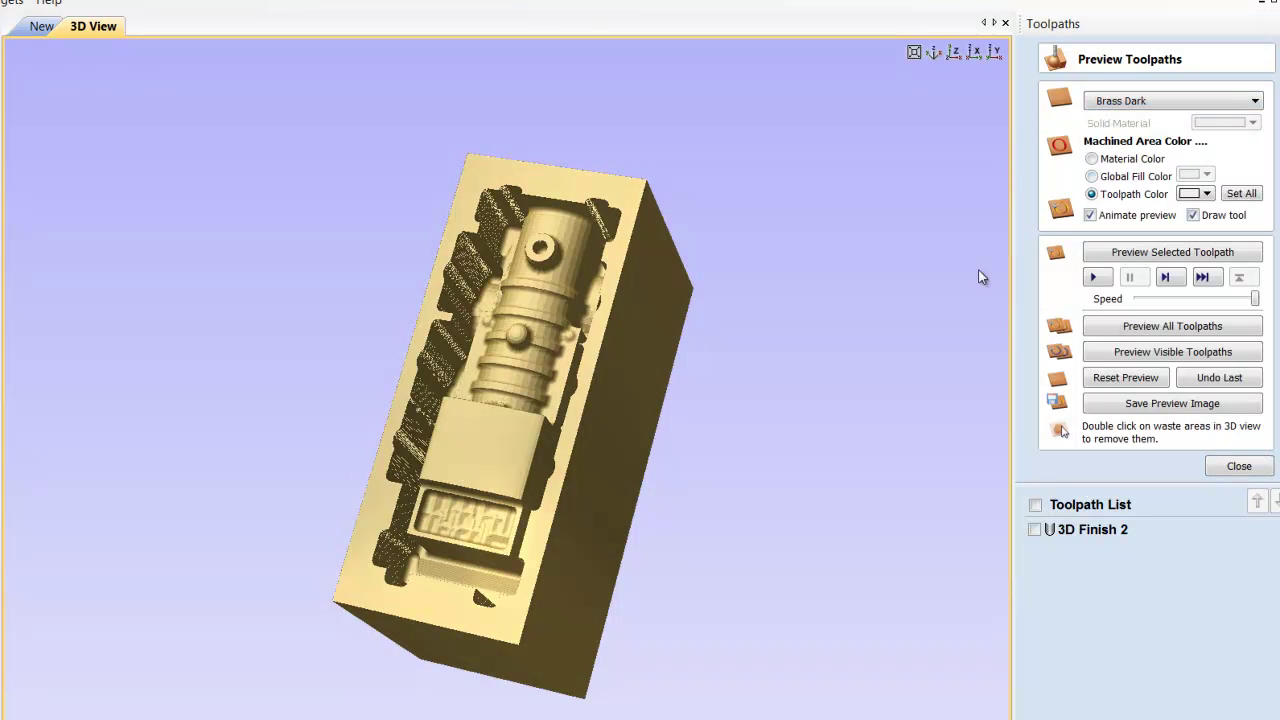
{"action": "left_click", "coordinate": [1255, 101]}
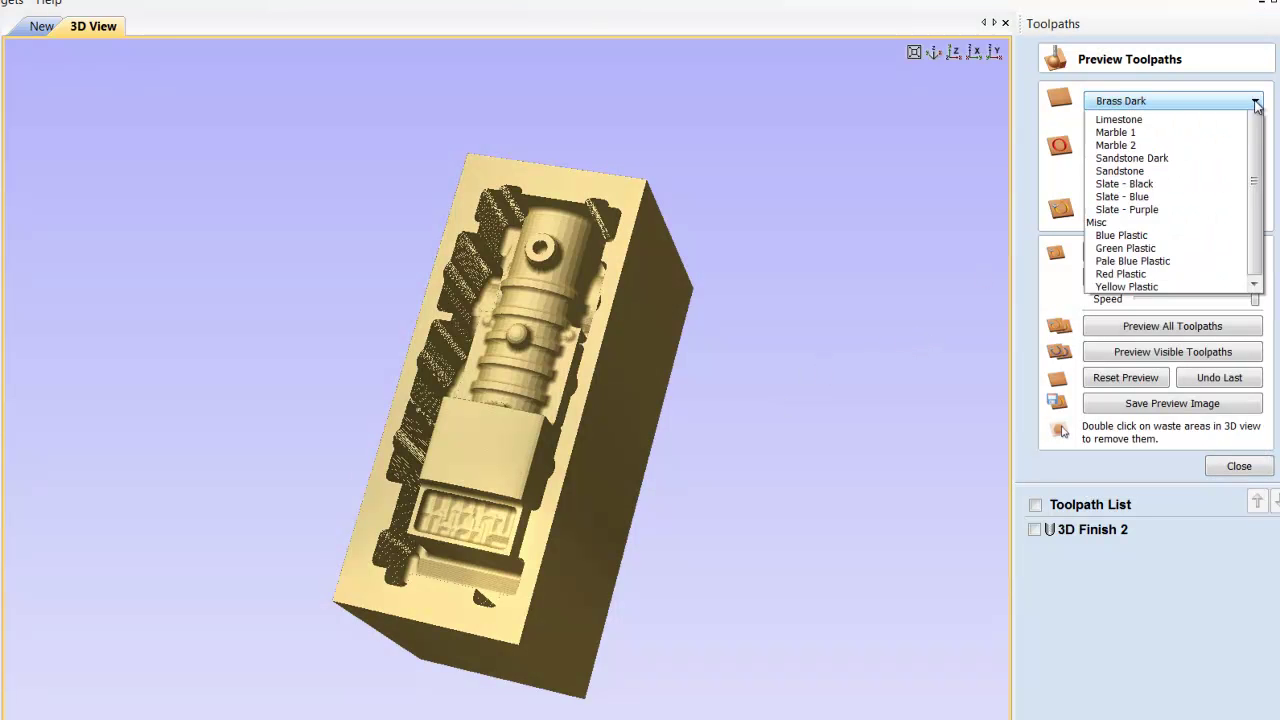
{"action": "left_click", "coordinate": [1258, 170]}
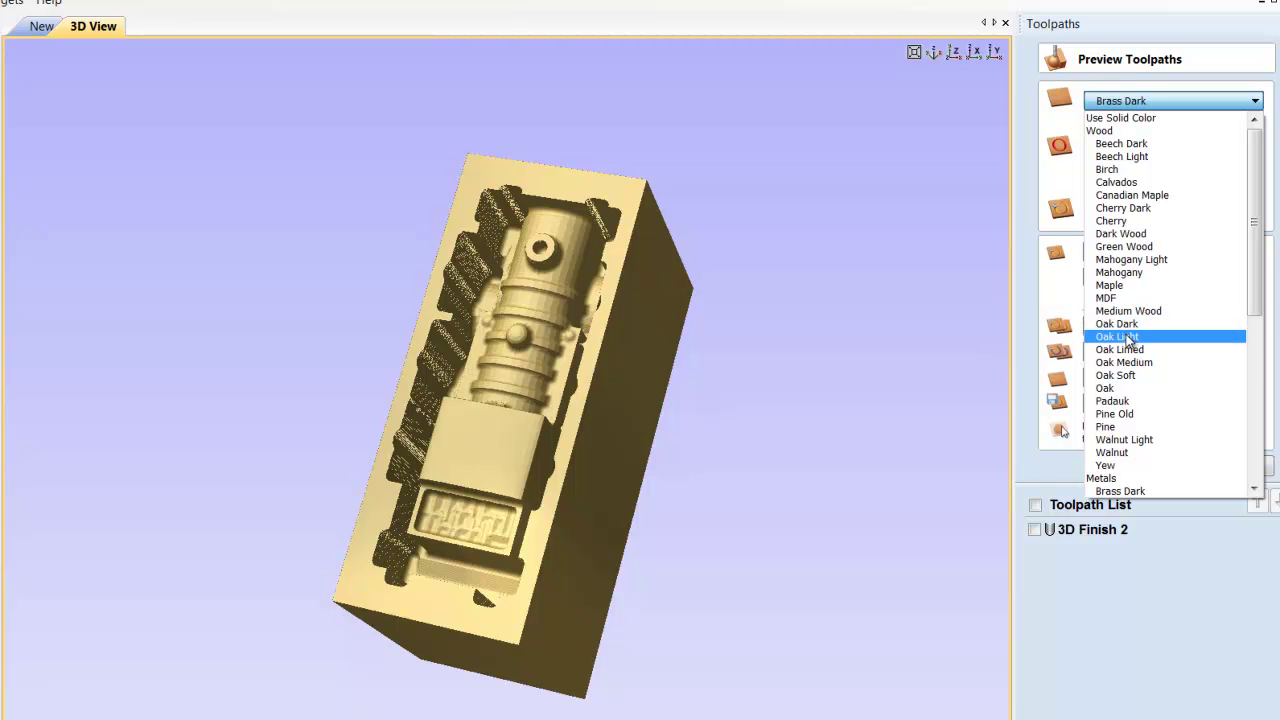
{"action": "left_click", "coordinate": [1127, 364]}
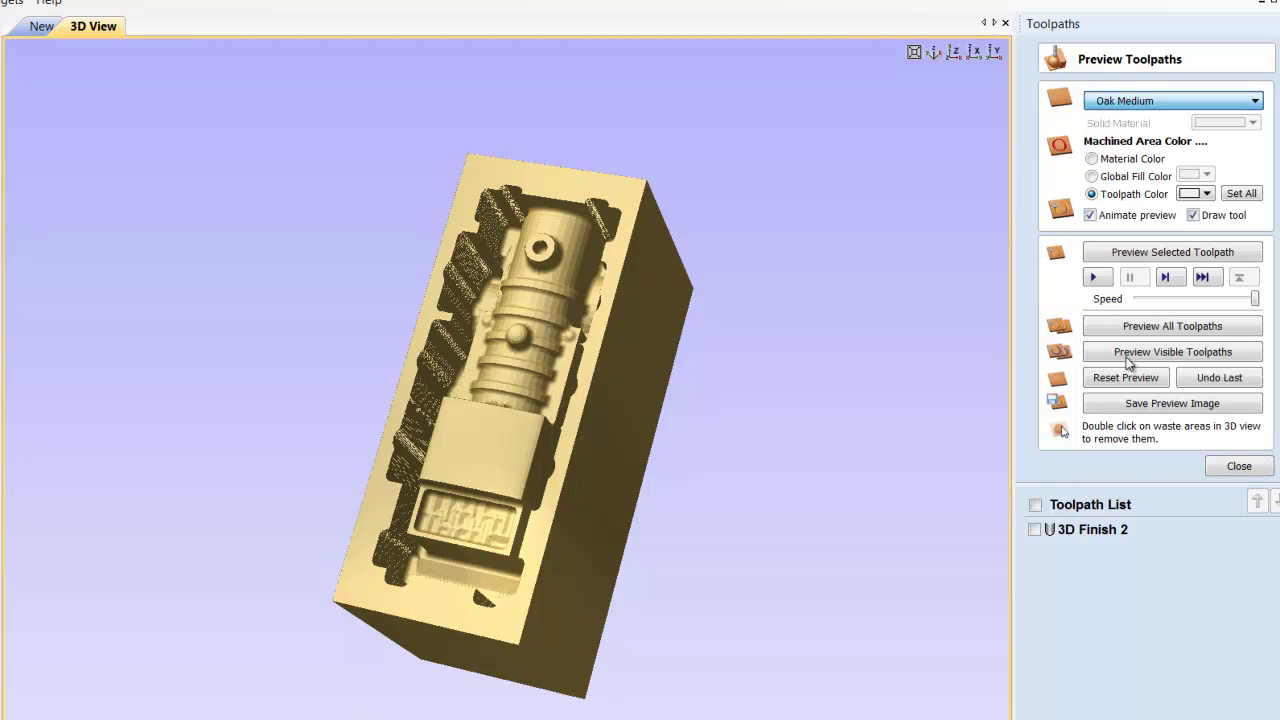
{"action": "mouse_move", "coordinate": [740, 634]}
{"action": "left_mouse_down"}
{"action": "mouse_move", "coordinate": [825, 496]}
{"action": "mouse_move", "coordinate": [948, 375]}
{"action": "mouse_move", "coordinate": [700, 545]}
{"action": "mouse_move", "coordinate": [823, 470]}
{"action": "mouse_move", "coordinate": [929, 528]}
{"action": "left_mouse_up"}
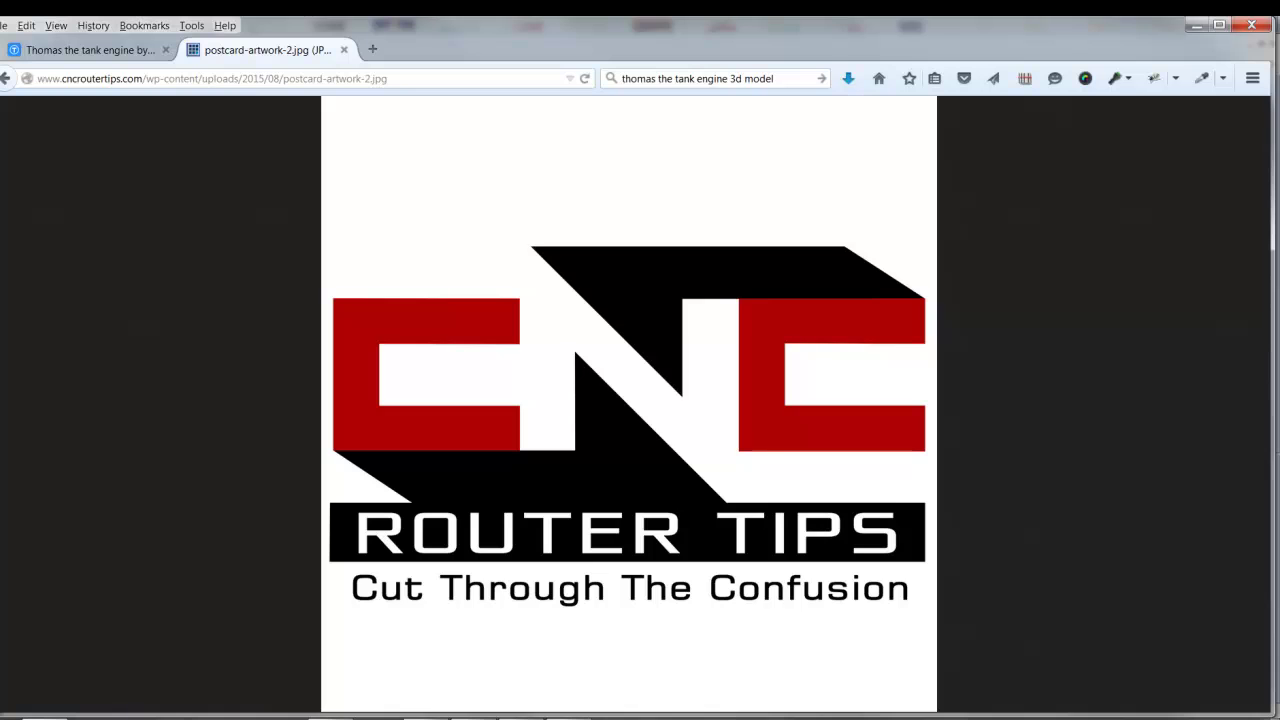
Go back from the logo image to the podcast page and follow the HOME footer link.
{"action": "key", "text": "alt+Left"}
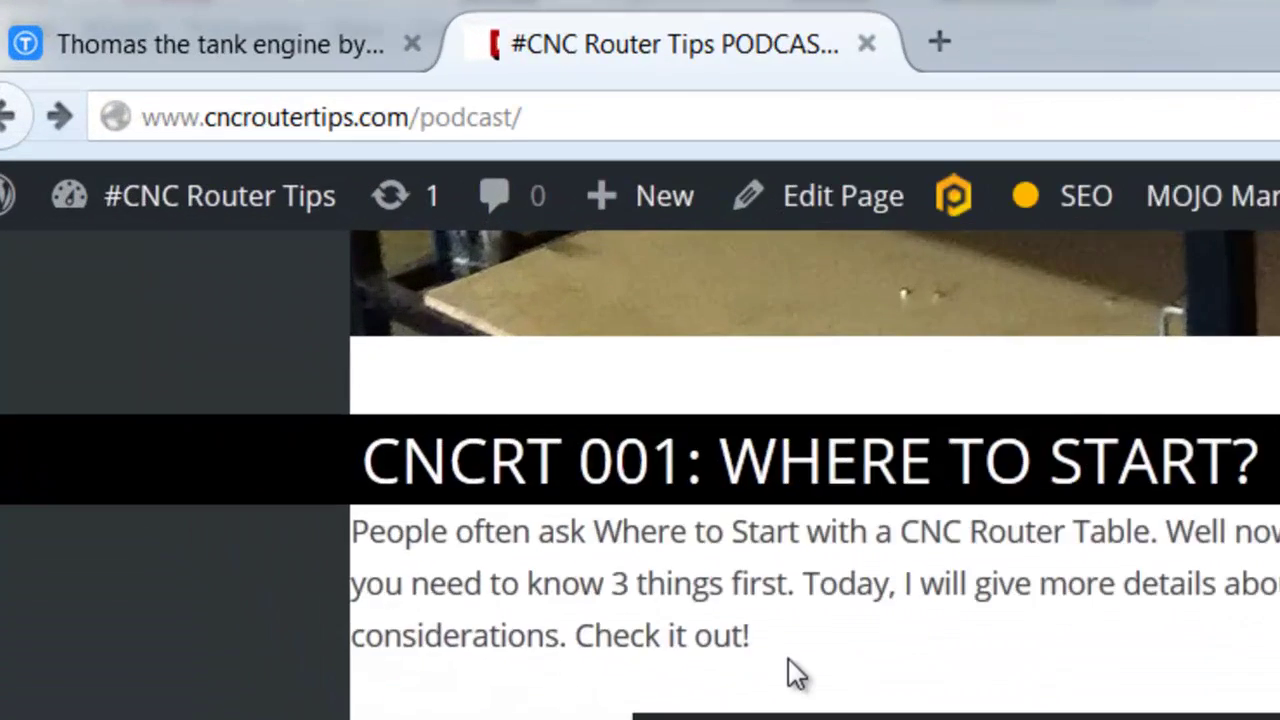
{"action": "left_click_drag", "start_coordinate": [766, 140], "coordinate": [149, 200]}
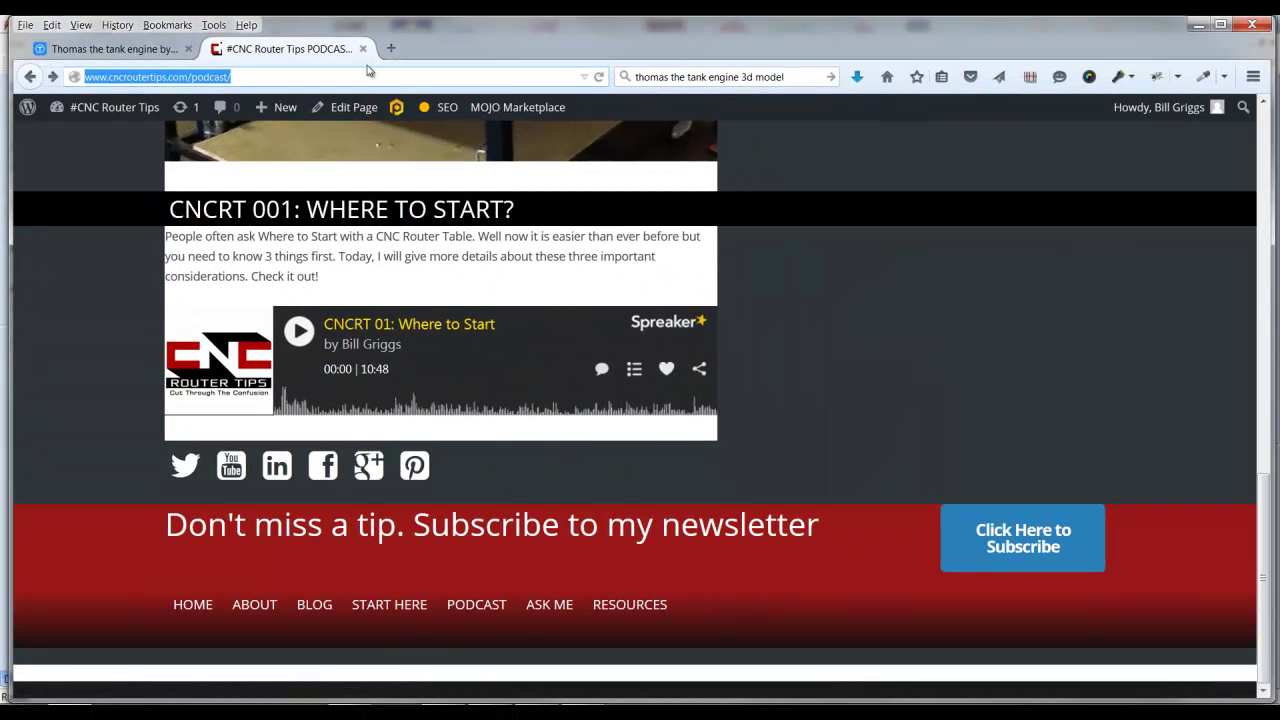
{"action": "left_click", "coordinate": [366, 77]}
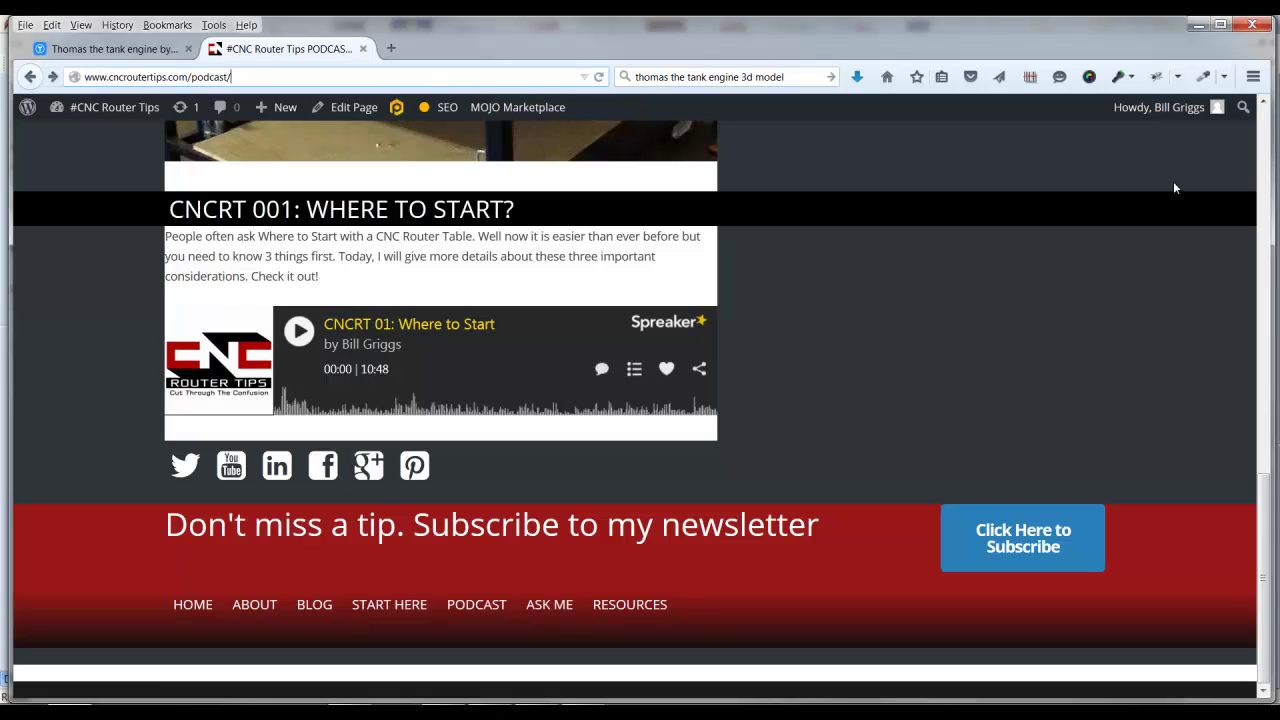
{"action": "left_click", "coordinate": [192, 606]}
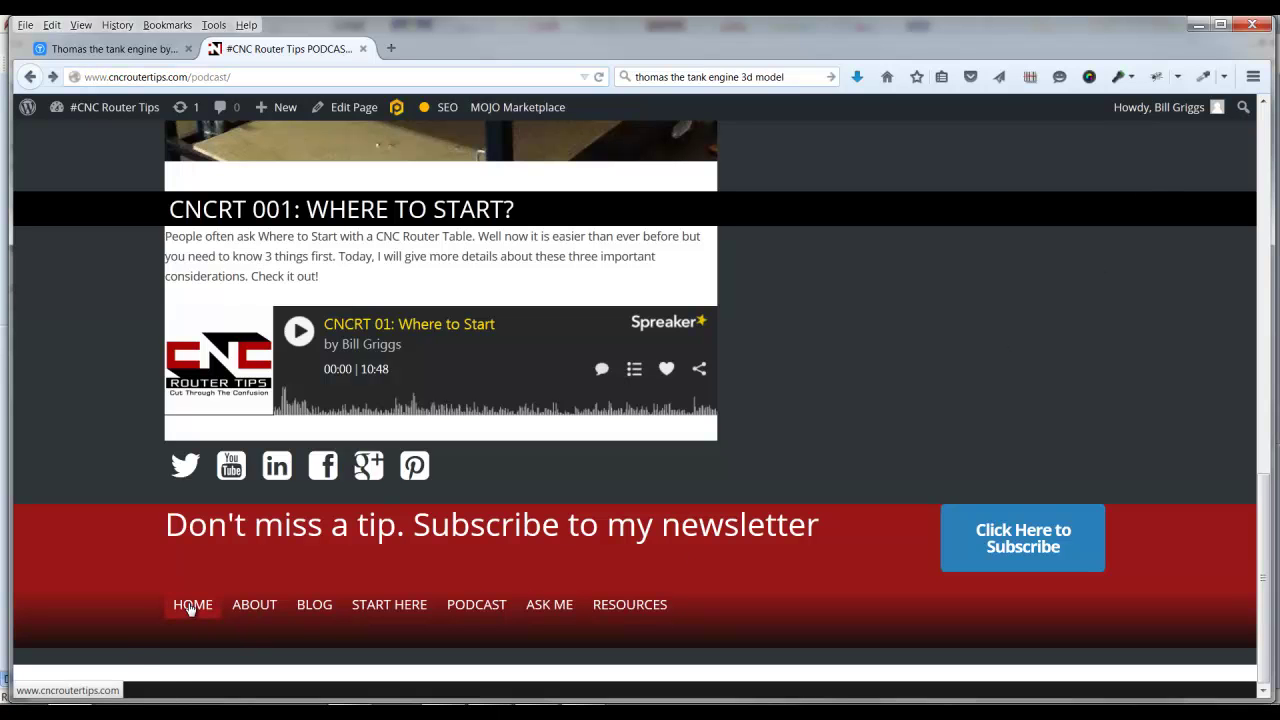